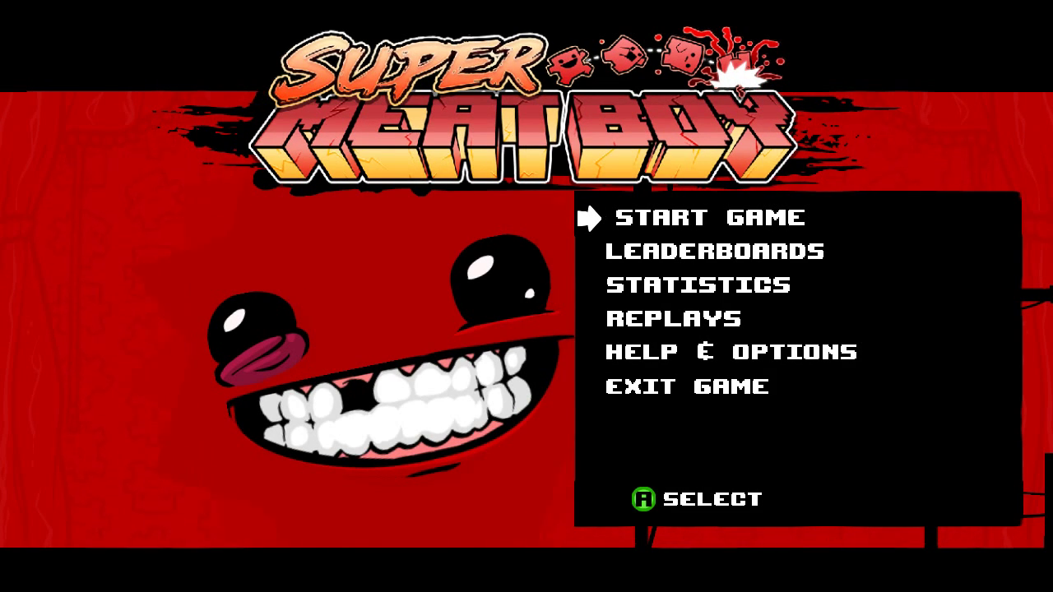
# Step: Start the game from the main menu to reach the Chapter 5 Rapture map
pyautogui.press('Return')
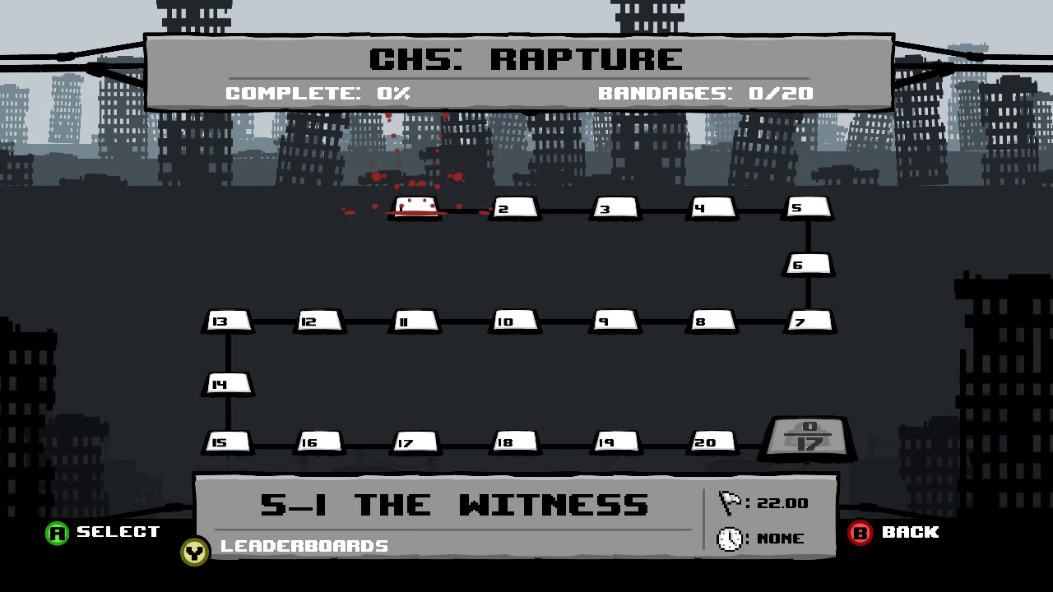
# Step: Enter level 5-1 The Witness and confirm Meat Boy to start it
pyautogui.press('Return')
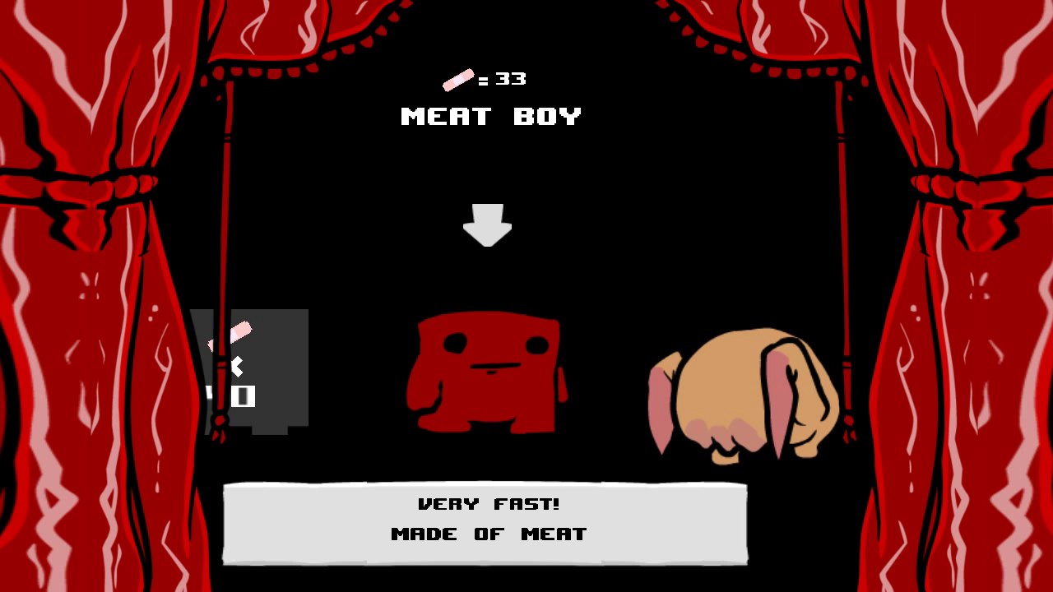
pyautogui.press('Return')
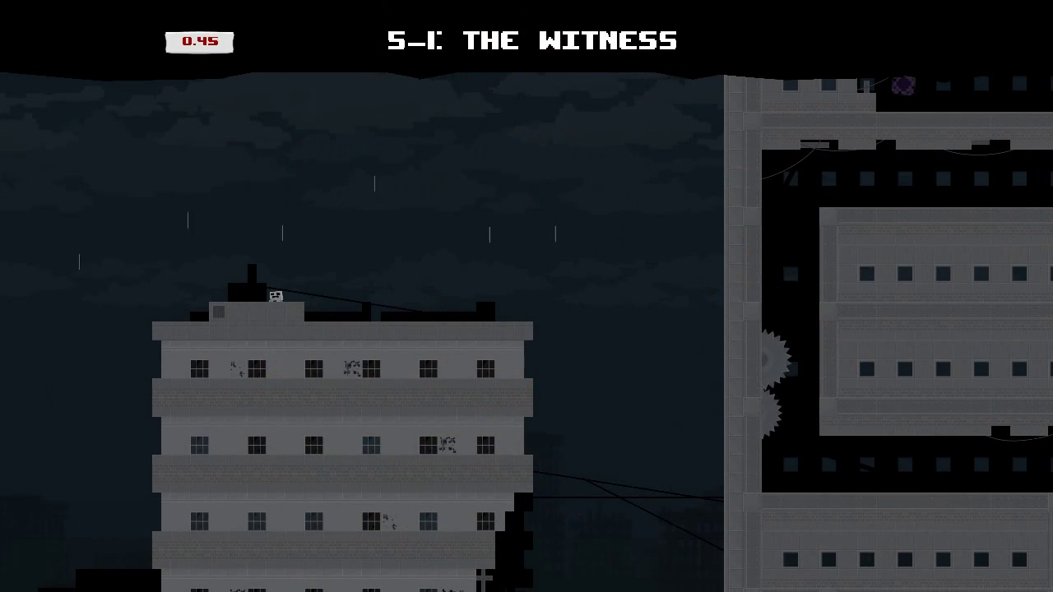
# Step: Run back and forth across the 5-1 rooftop with a jump
pyautogui.press('Left')
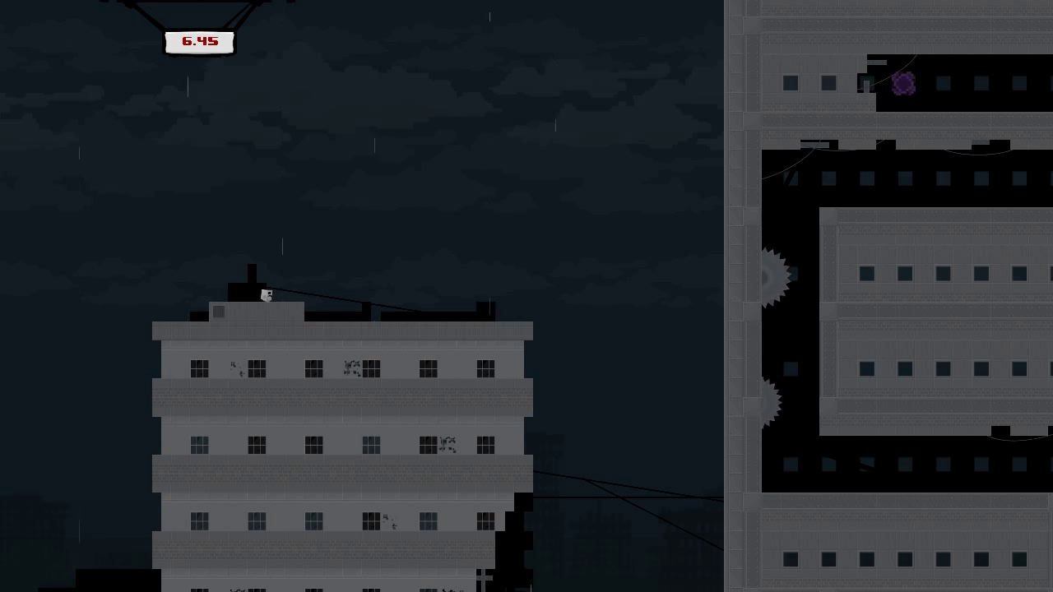
pyautogui.press('Right')
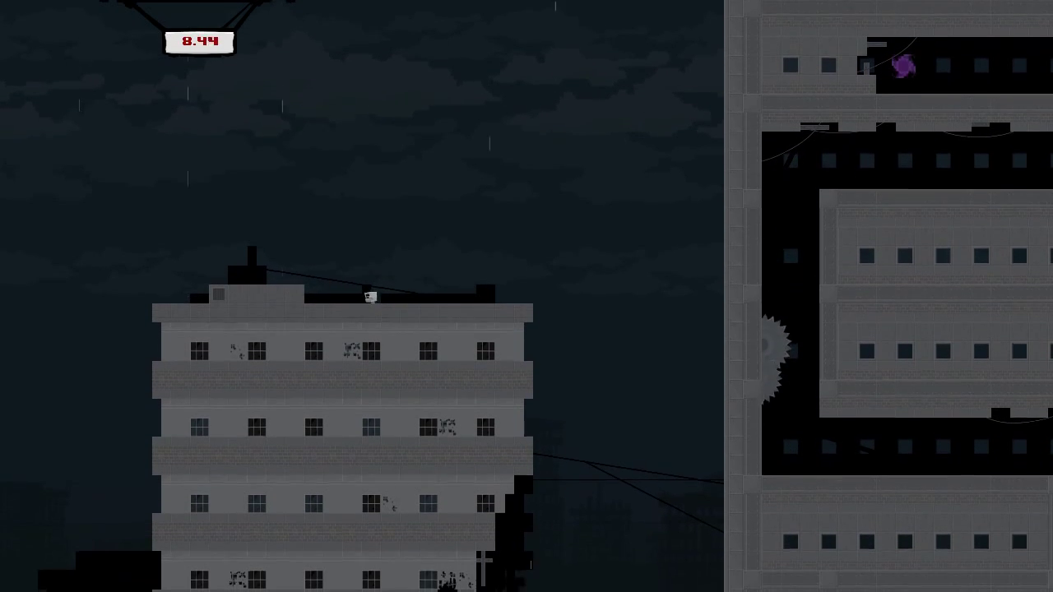
pyautogui.press('Left')
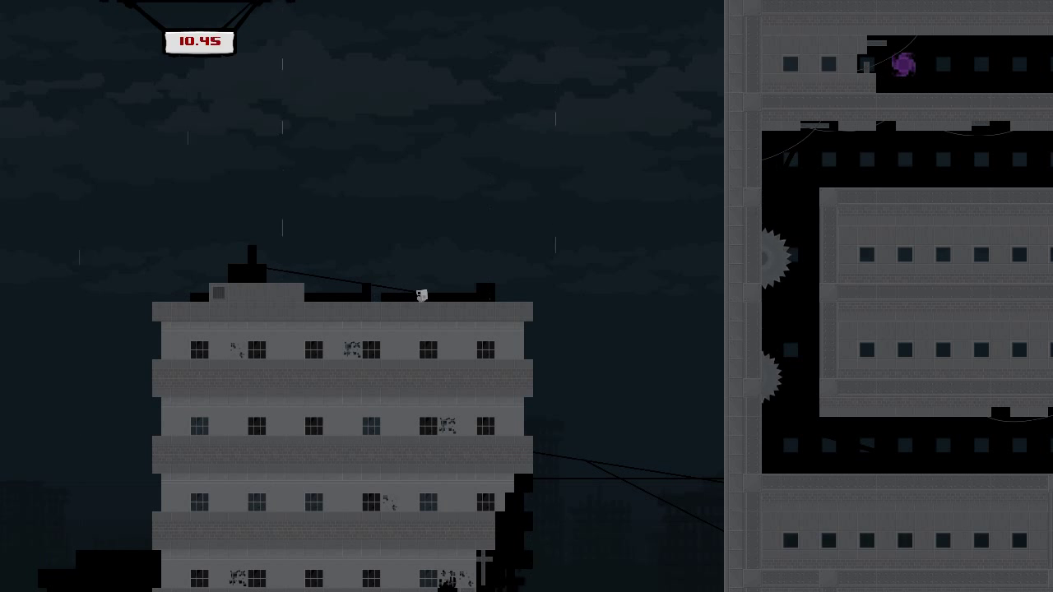
pyautogui.press('Right')
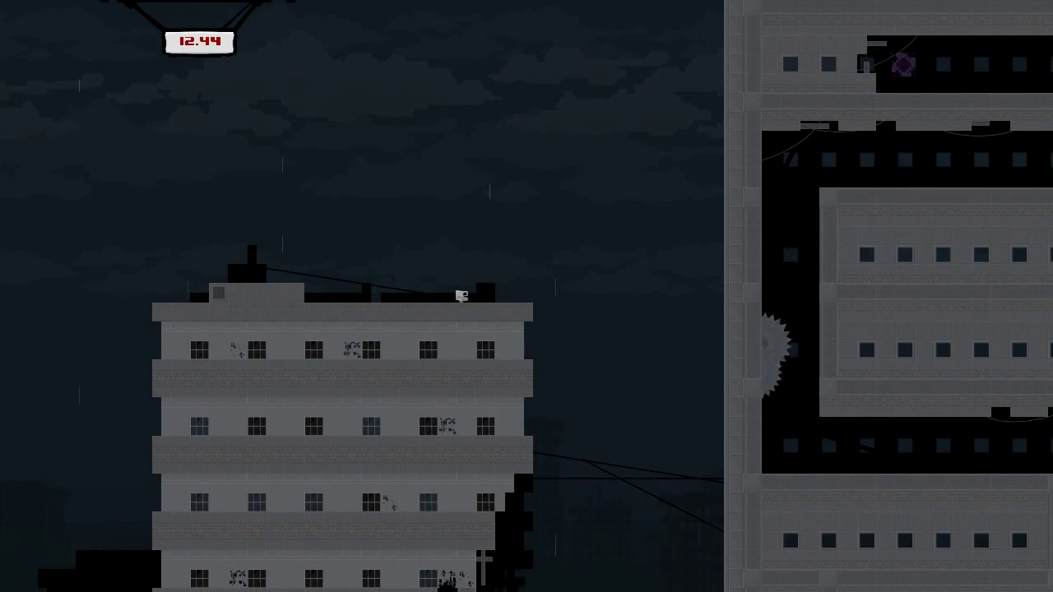
pyautogui.press('space')
# Step: Leap off the rooftop edge, then pause and highlight the return-to-map option
pyautogui.press('Left')
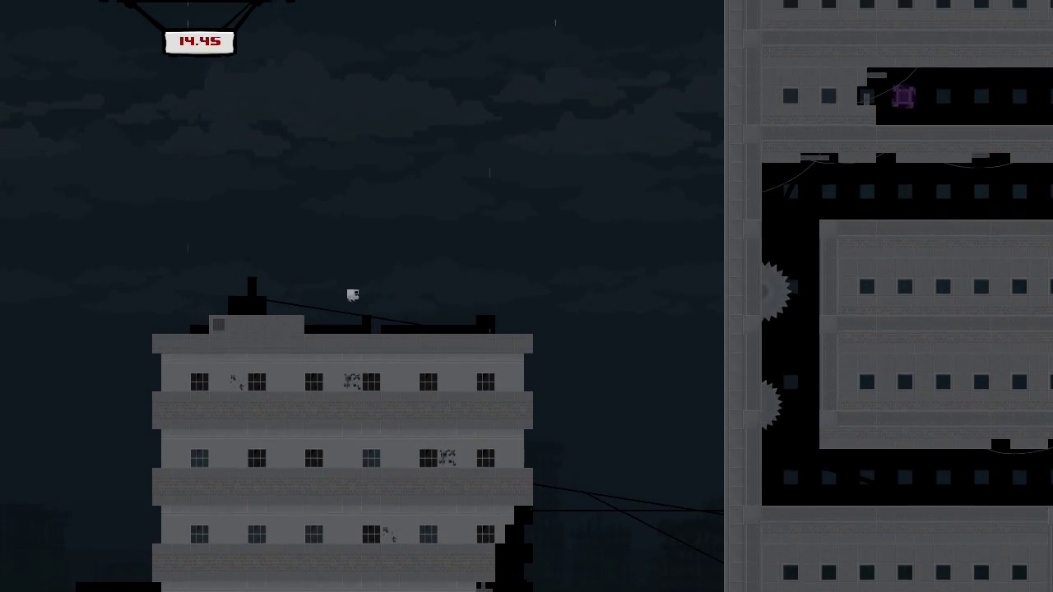
pyautogui.press('Right')
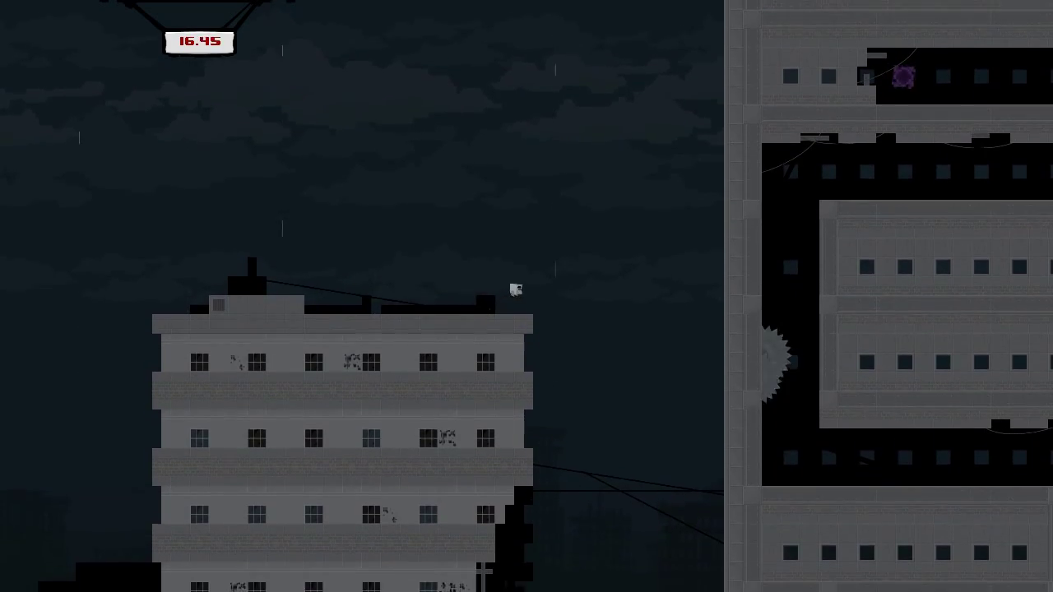
pyautogui.press('space')
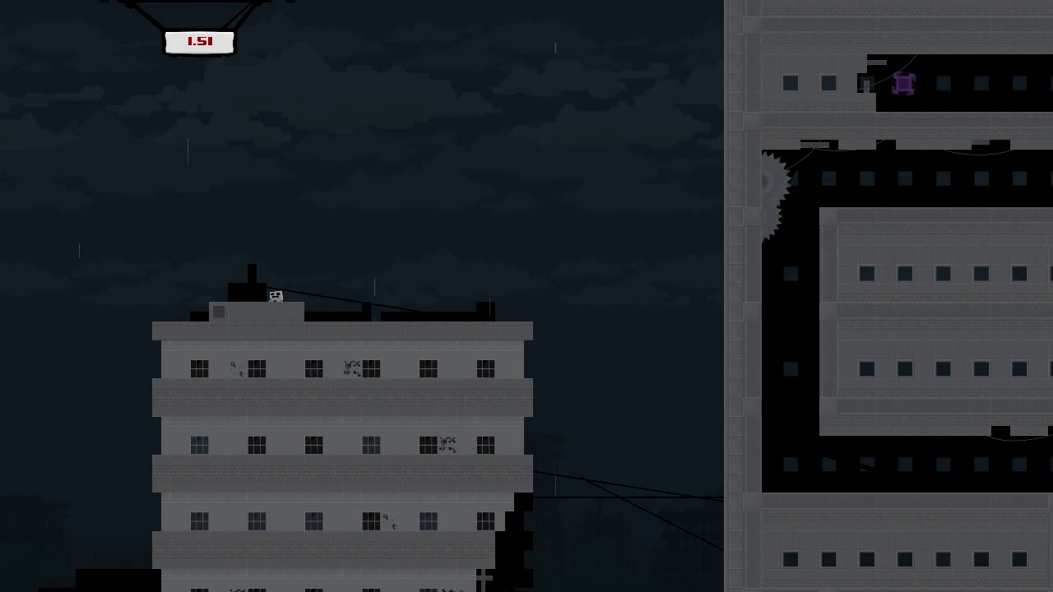
pyautogui.press('Escape')
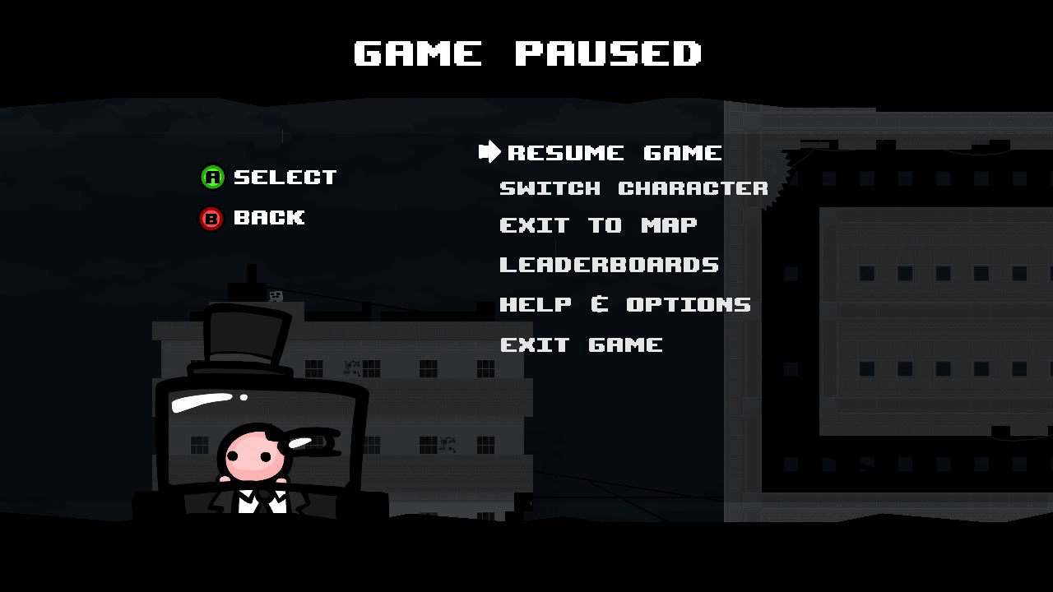
pyautogui.press('Down')
pyautogui.press('Down')
# Step: Exit to the Chapter 5 map and re-enter 5-1 The Witness
pyautogui.press('Return')
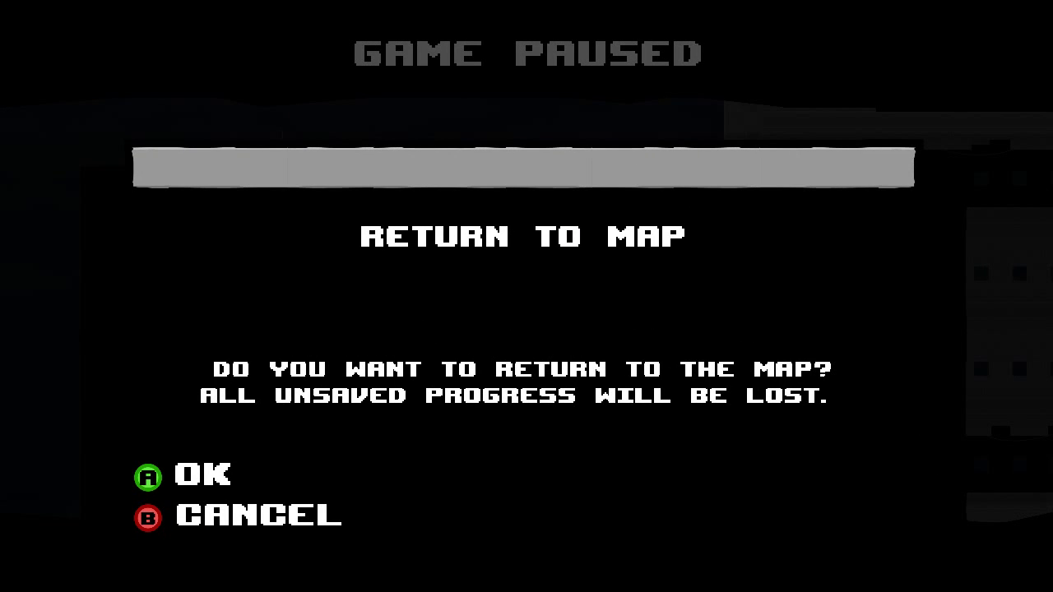
pyautogui.press('Return')
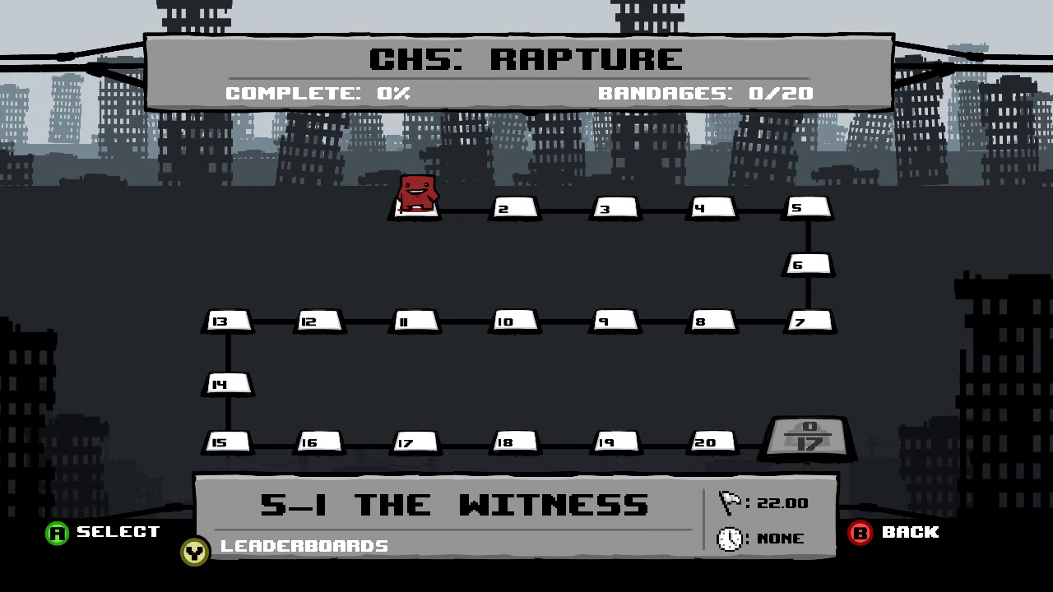
pyautogui.press('Return')
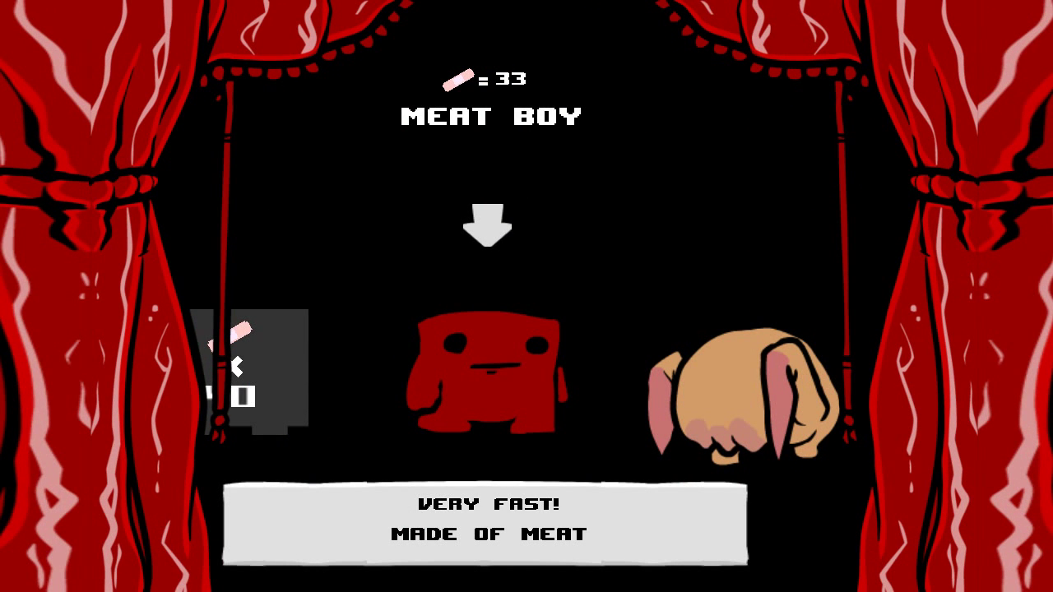
# Step: Start 5-1 as Meat Boy and hop around the starting rooftop
pyautogui.press('Return')
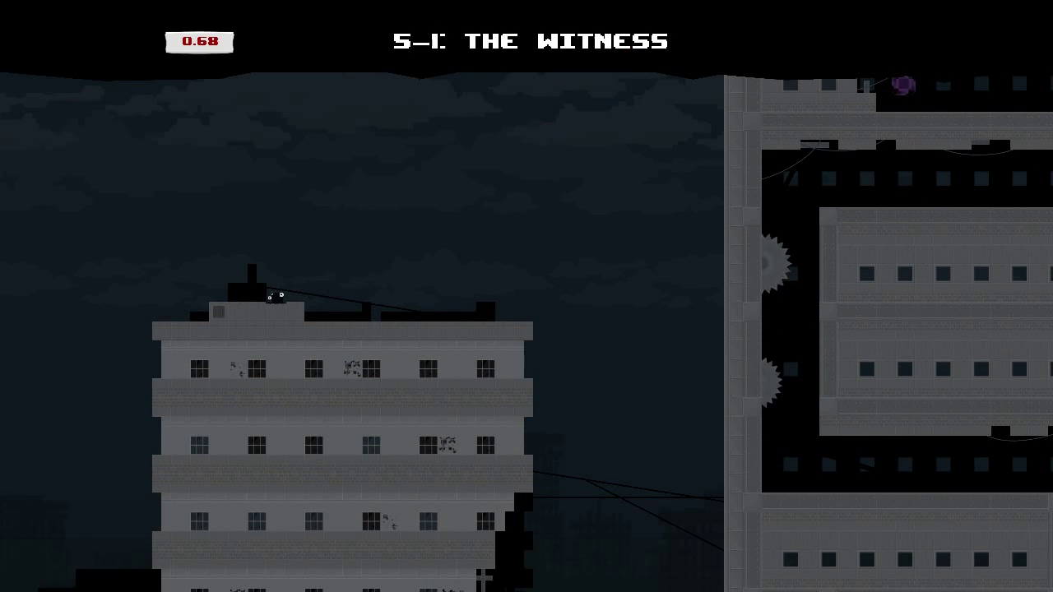
pyautogui.press('Right')
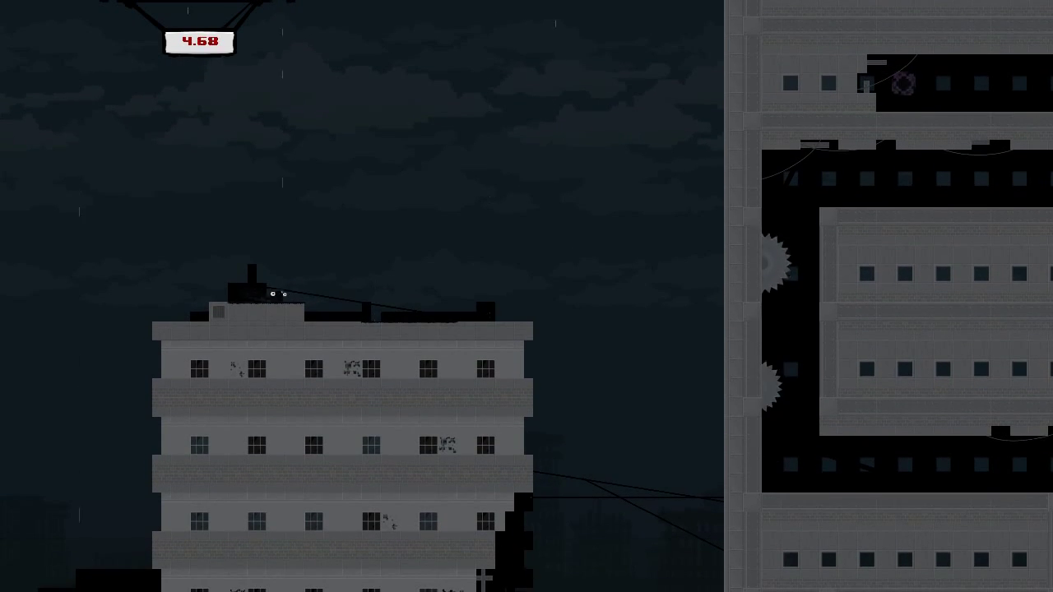
pyautogui.press('space')
pyautogui.press('Left')
pyautogui.press('space')
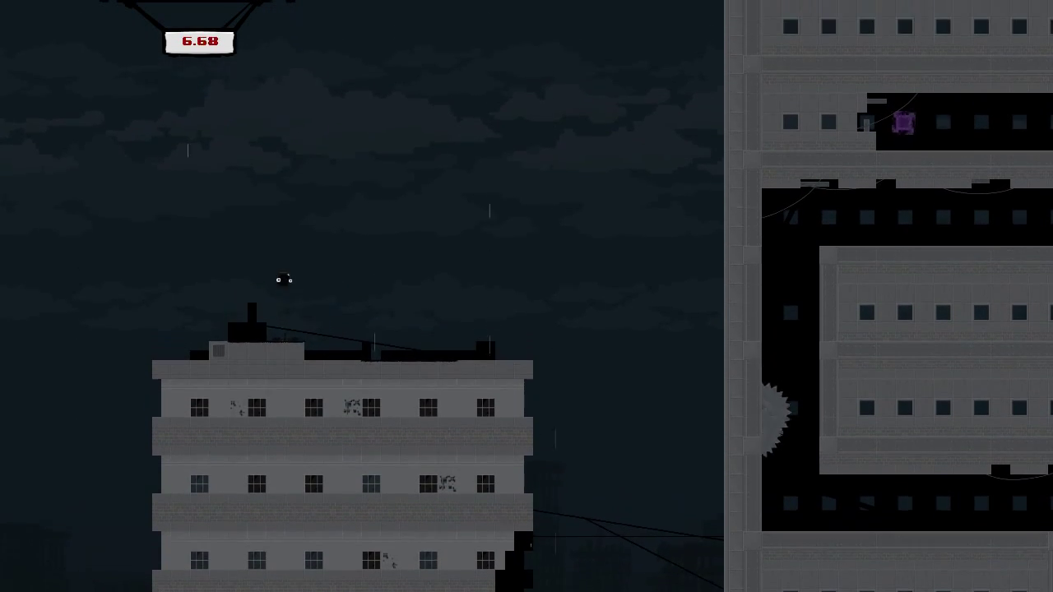
pyautogui.press('space')
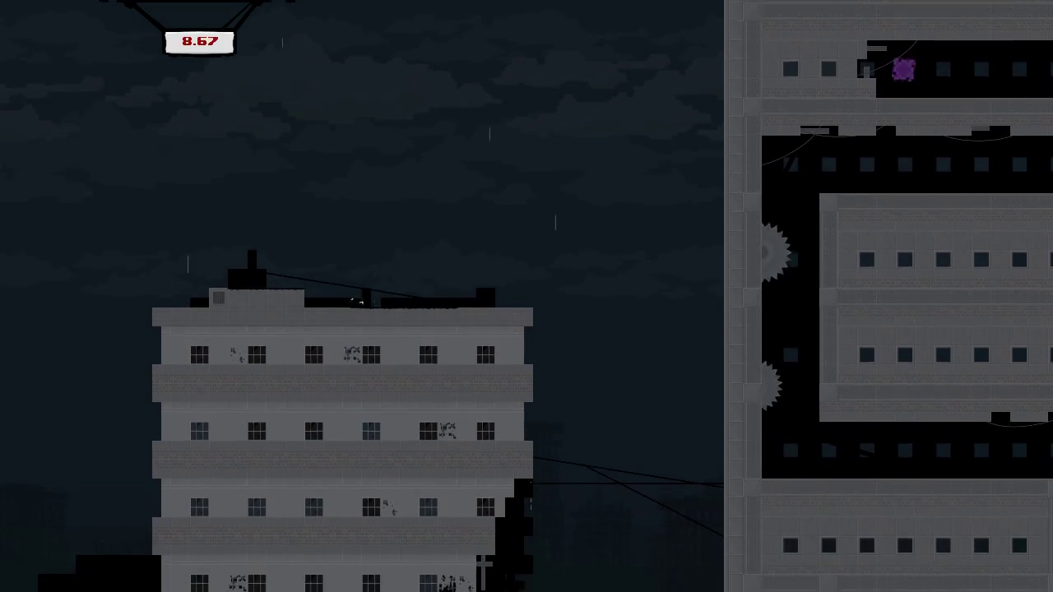
pyautogui.press('Right')
pyautogui.press('Right')
# Step: Wall-jump off the tall building and climb the maze floors toward the upper corridor
pyautogui.press('space')
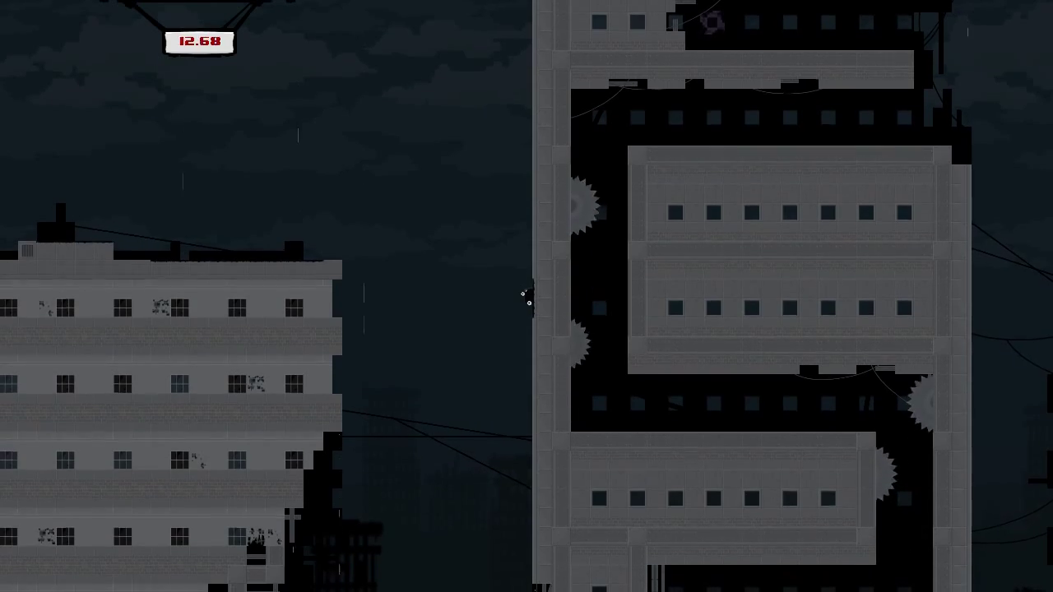
pyautogui.press('space')
pyautogui.press('Left')
pyautogui.press('Left')
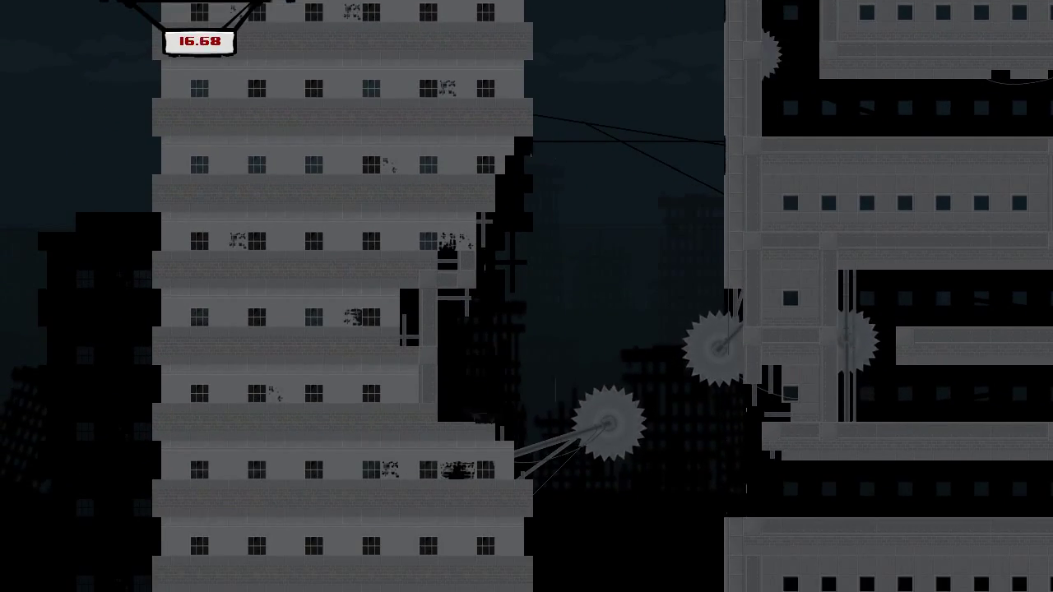
pyautogui.press('Right')
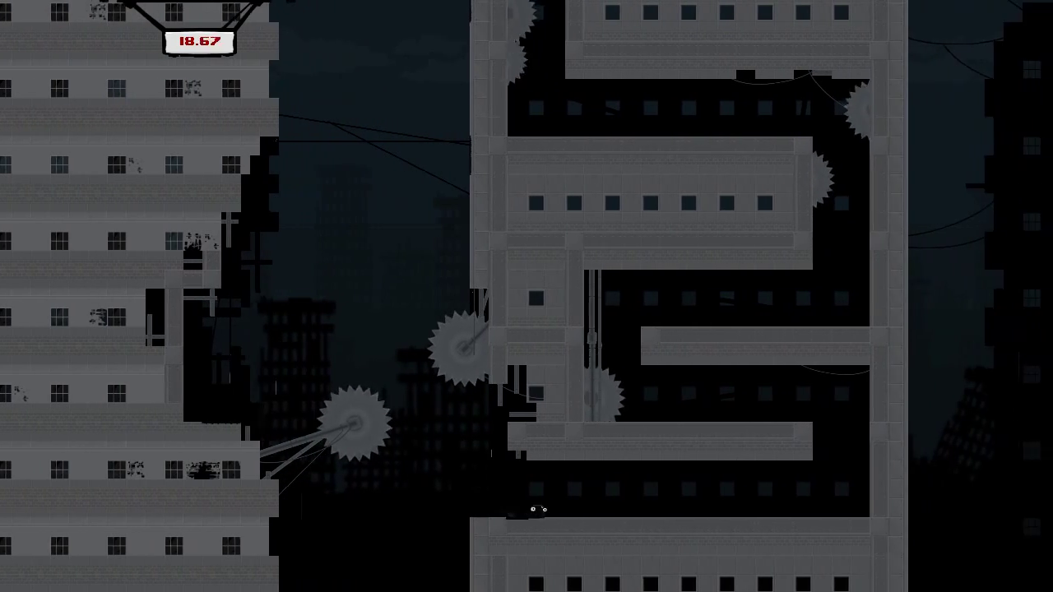
pyautogui.press('Right')
pyautogui.press('space')
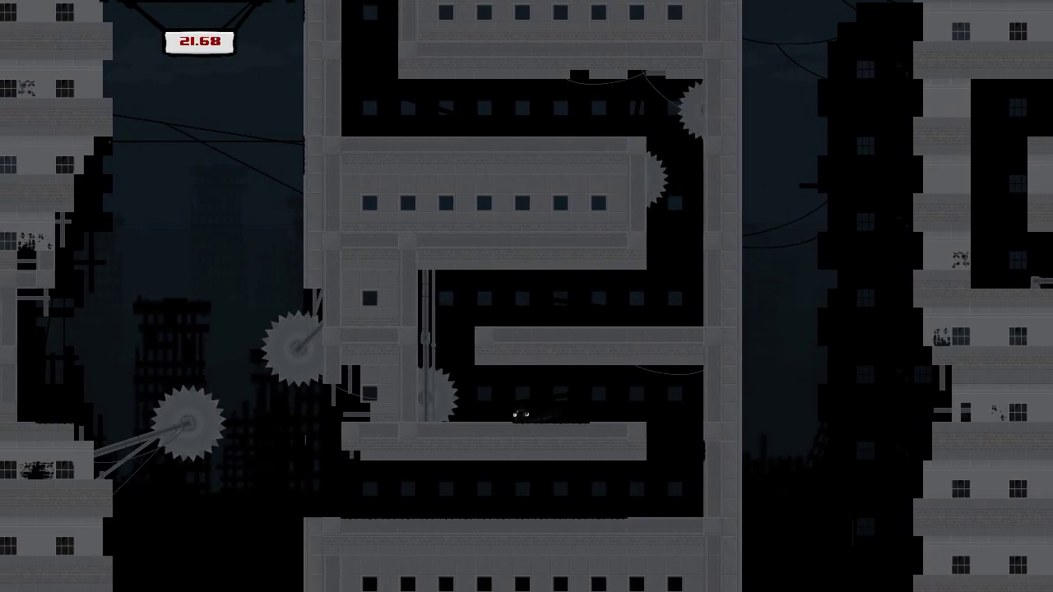
pyautogui.press('space')
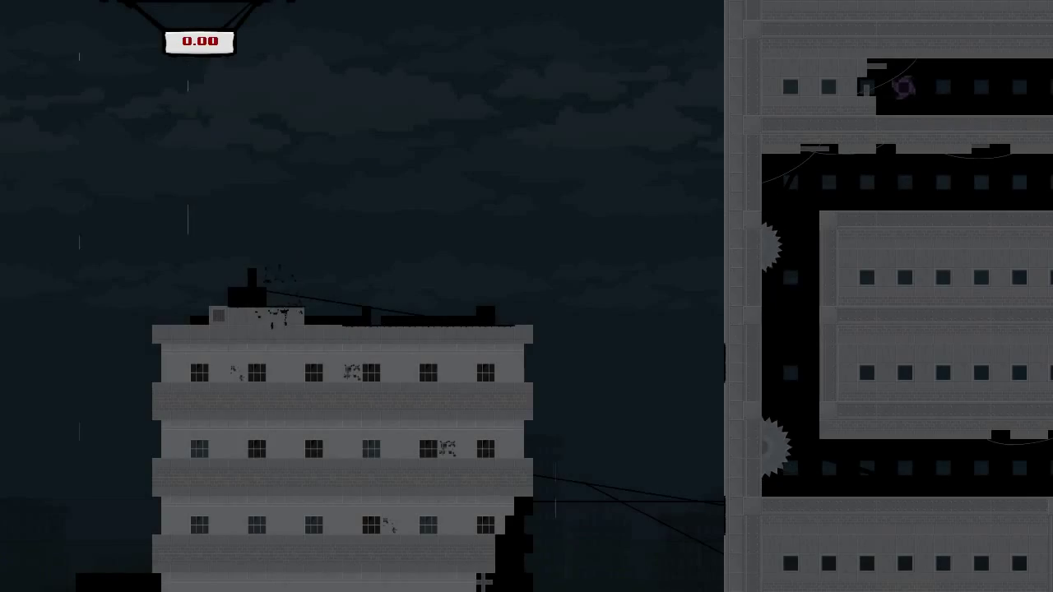
# Step: Jump the rooftop gap, drop between buildings and run past the sawblades
pyautogui.press('Right')
pyautogui.press('space')
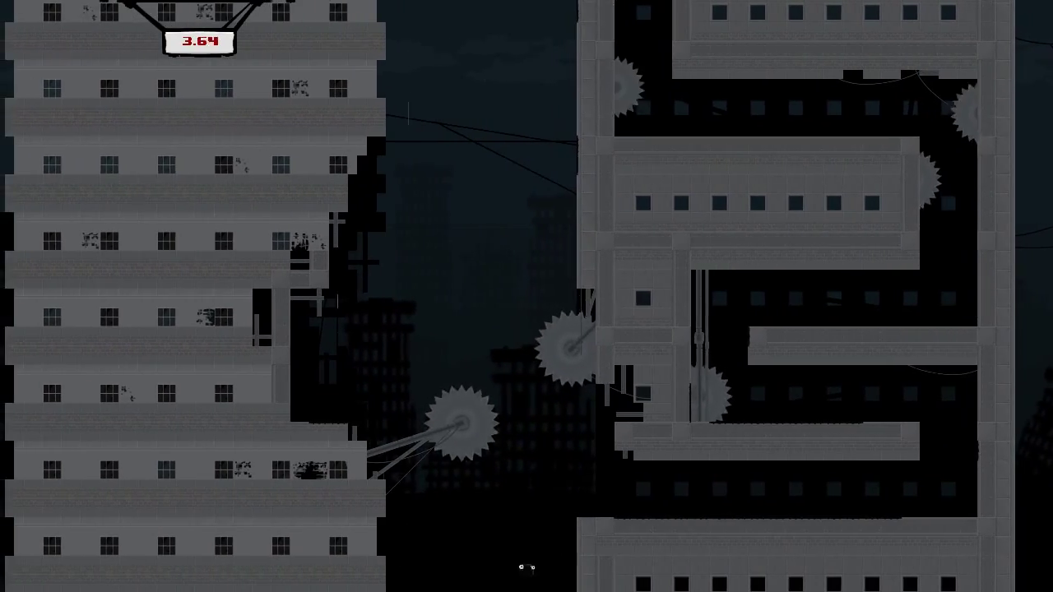
pyautogui.press('Right')
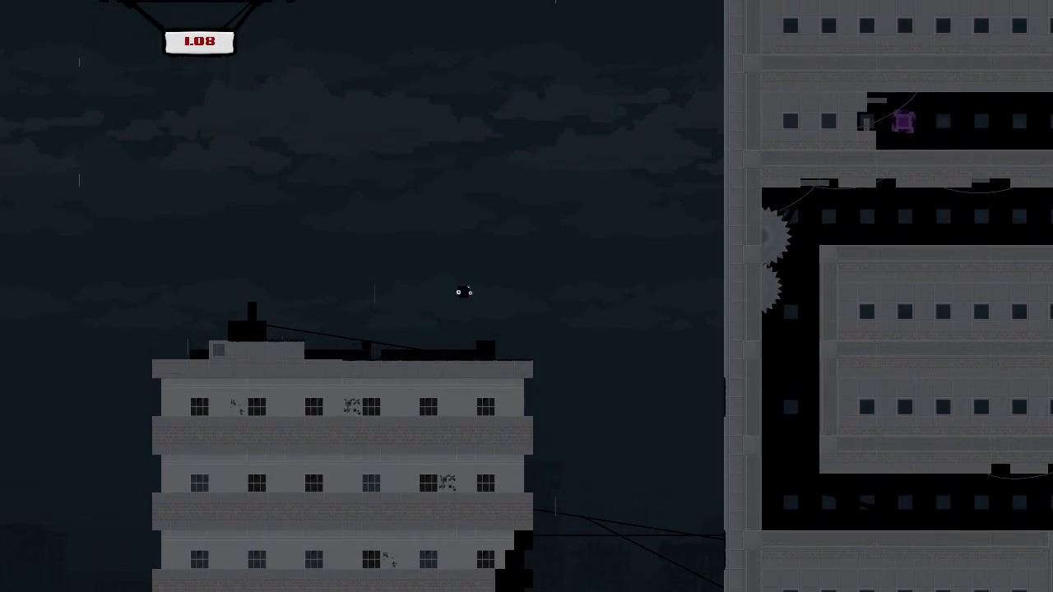
pyautogui.press('space')
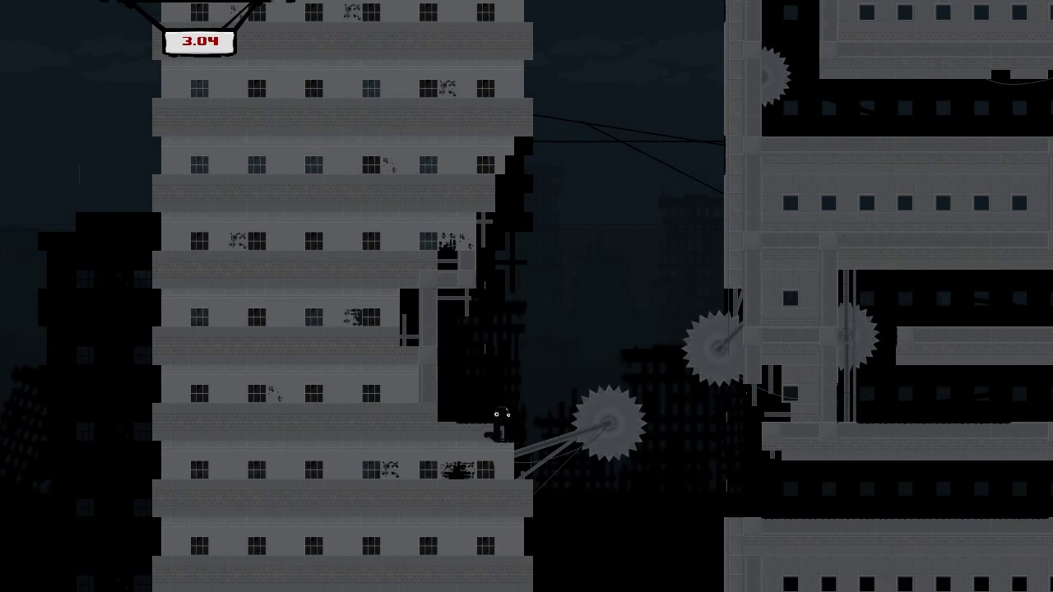
pyautogui.press('Right')
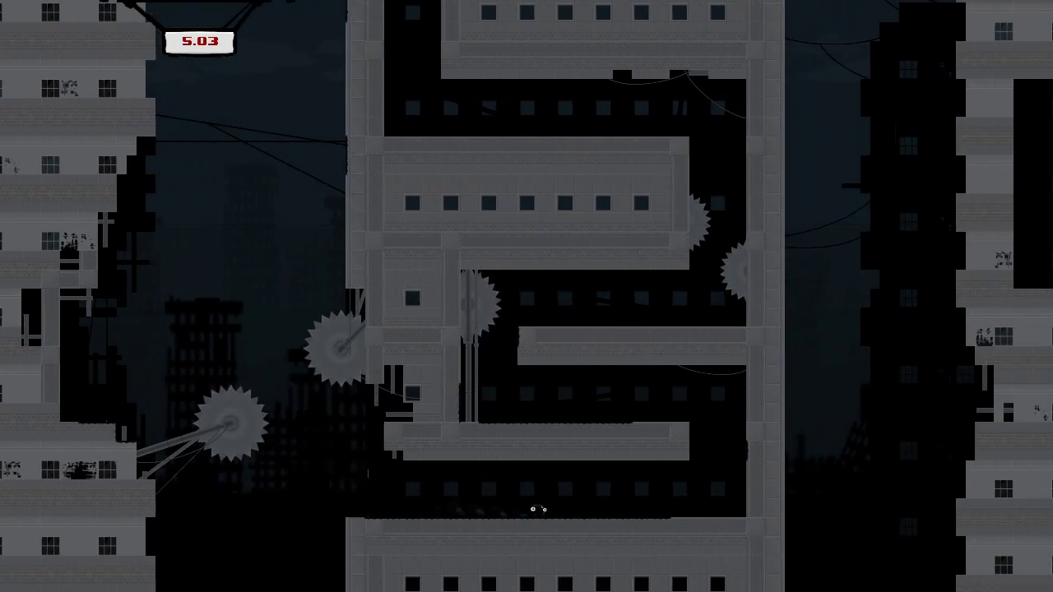
pyautogui.press('space')
# Step: Climb to the middle corridor and wall-jump up the right vertical shaft
pyautogui.press('Left')
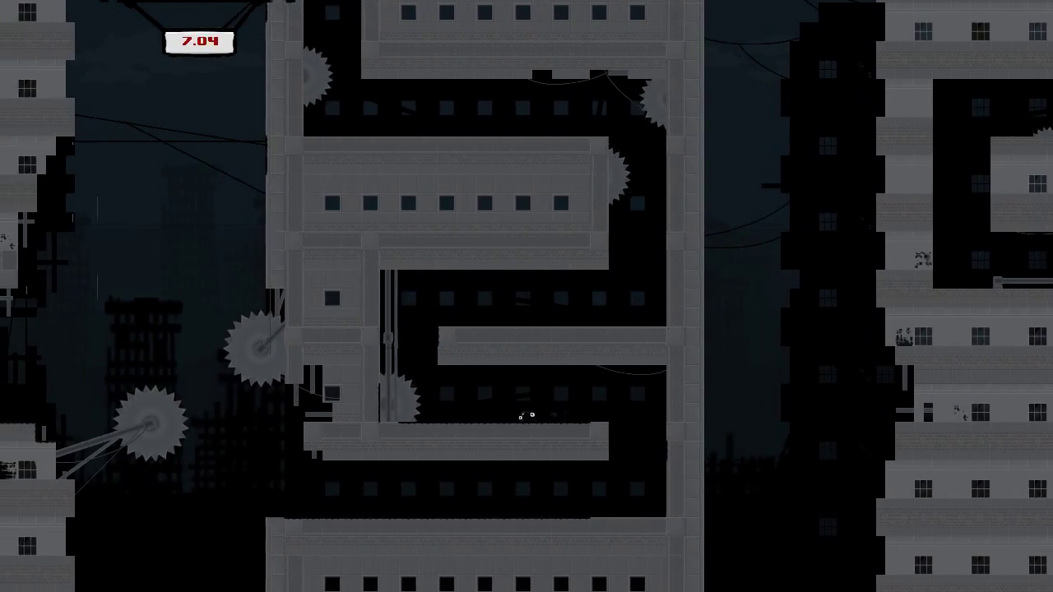
pyautogui.press('space')
pyautogui.press('Right')
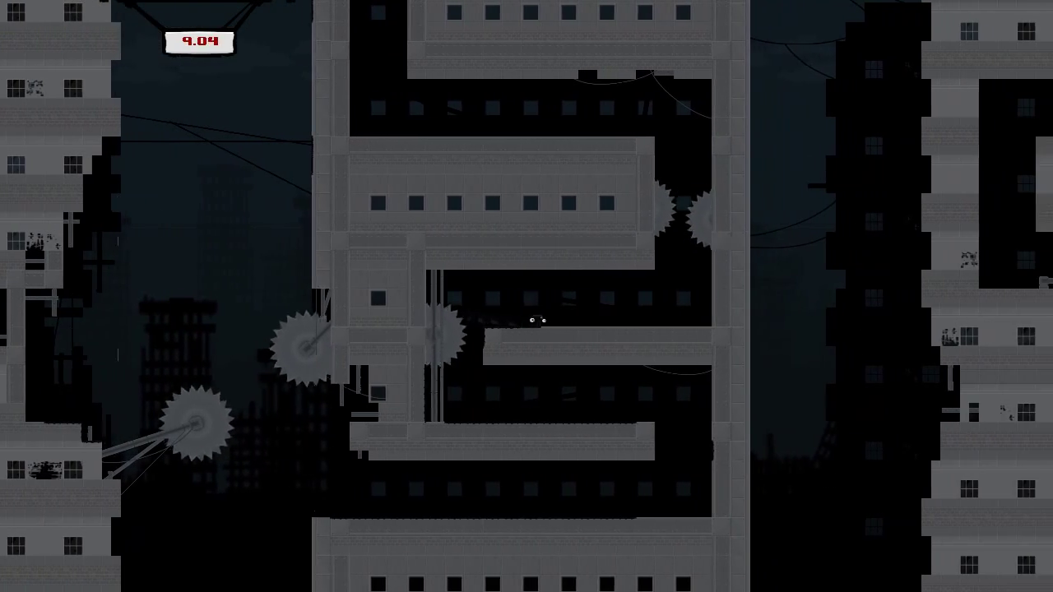
pyautogui.press('Right')
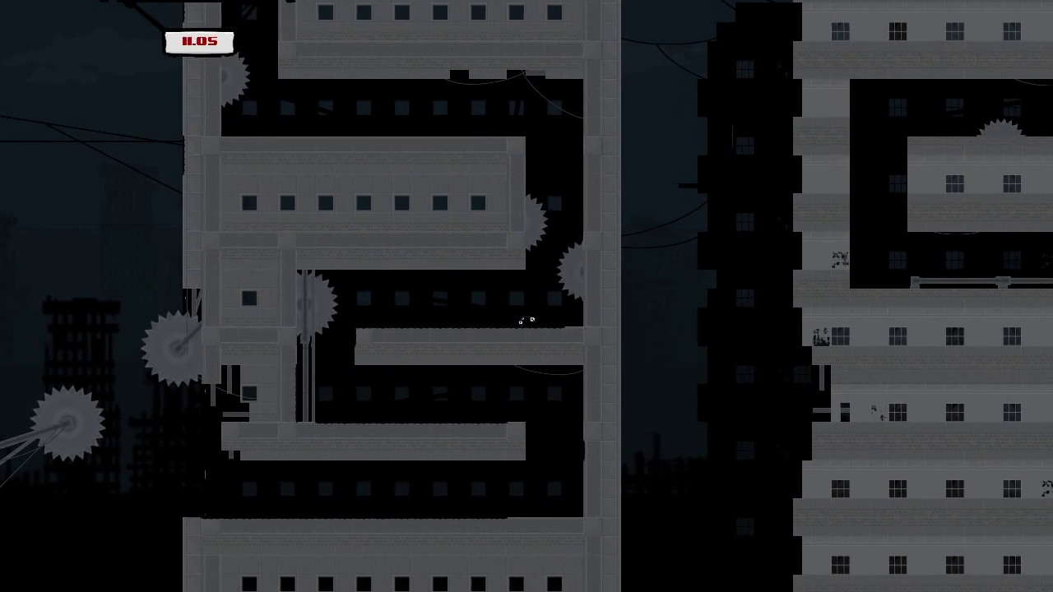
pyautogui.press('Right')
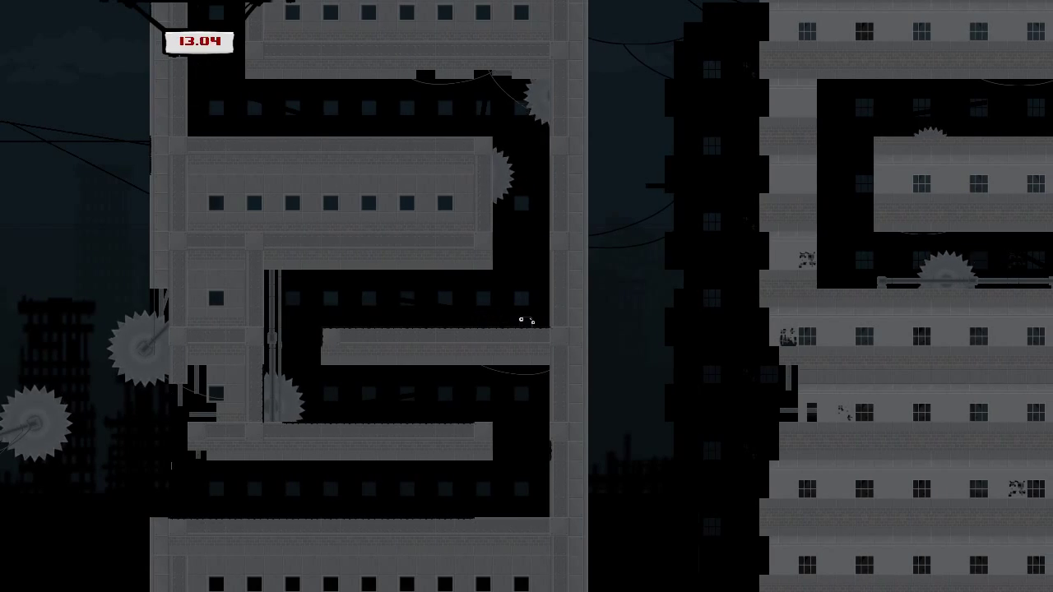
pyautogui.press('space')
pyautogui.press('Up')
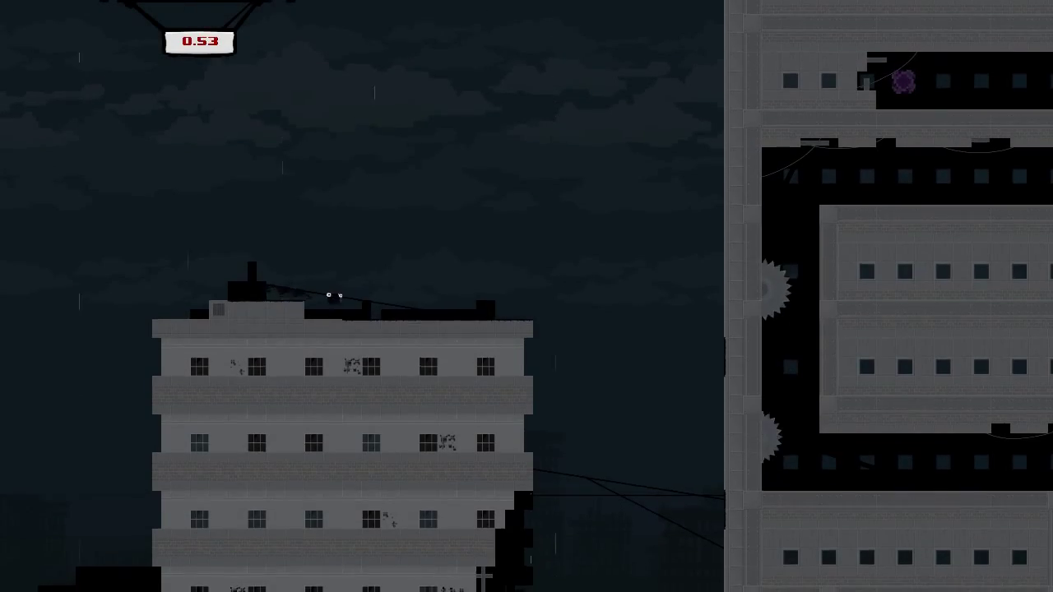
# Step: On a new attempt, climb from the bottom corridor and try jumping past the saws
pyautogui.press('Right')
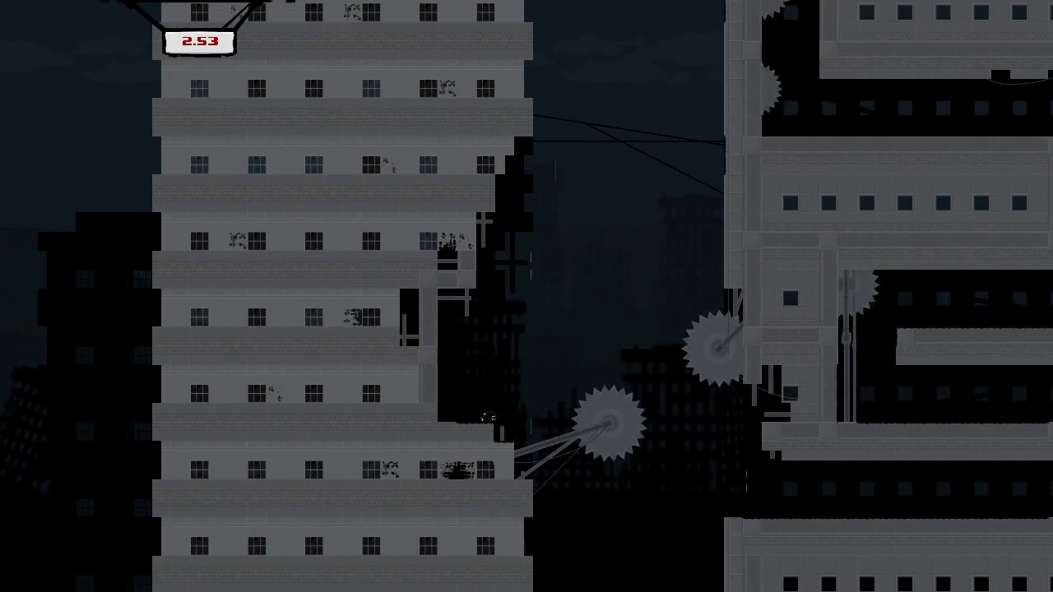
pyautogui.press('Right')
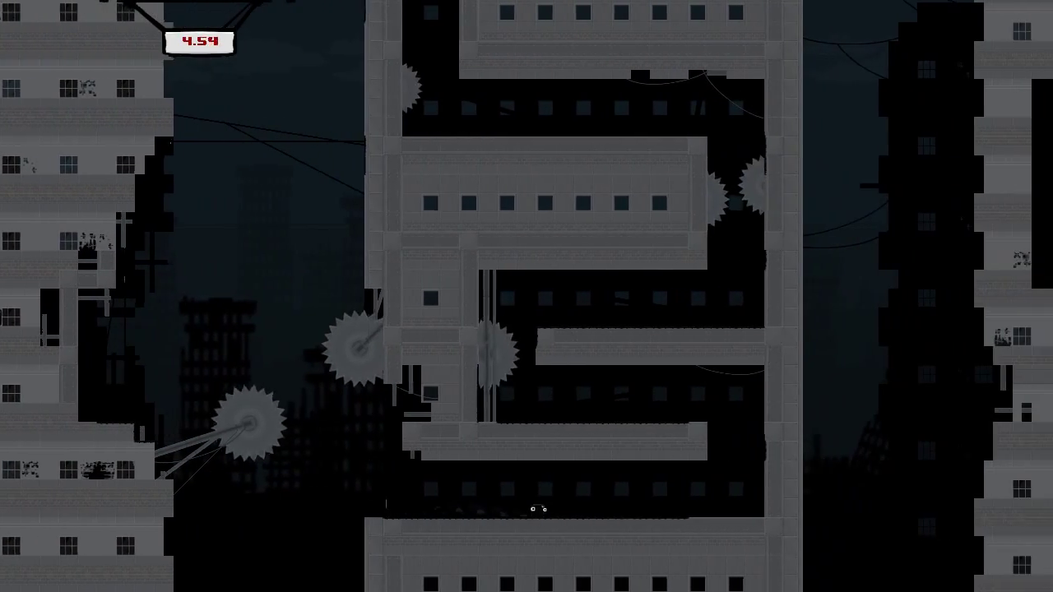
pyautogui.press('Left')
pyautogui.press('space')
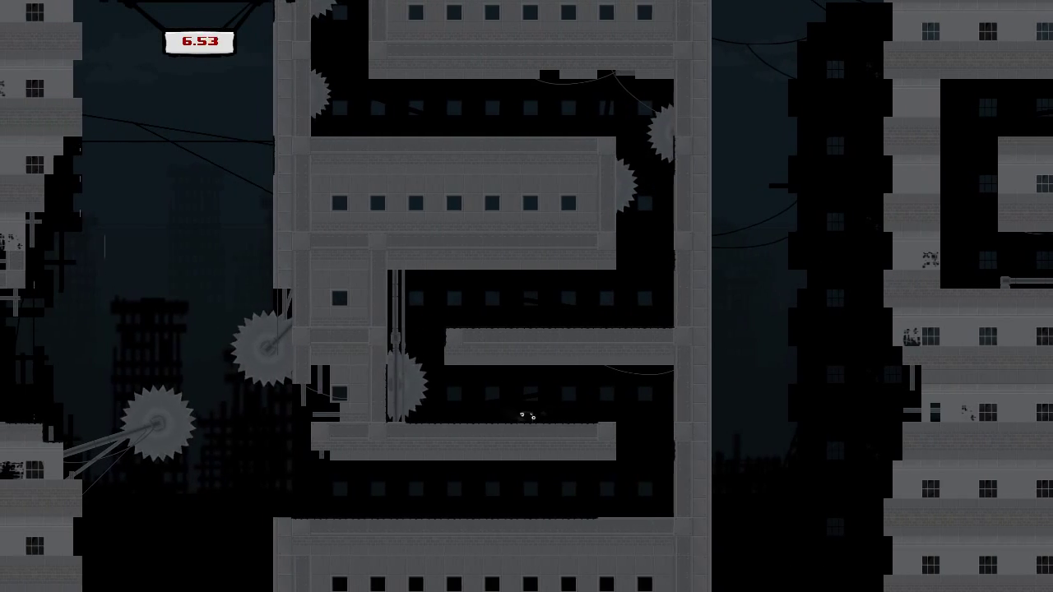
pyautogui.press('space')
pyautogui.press('Right')
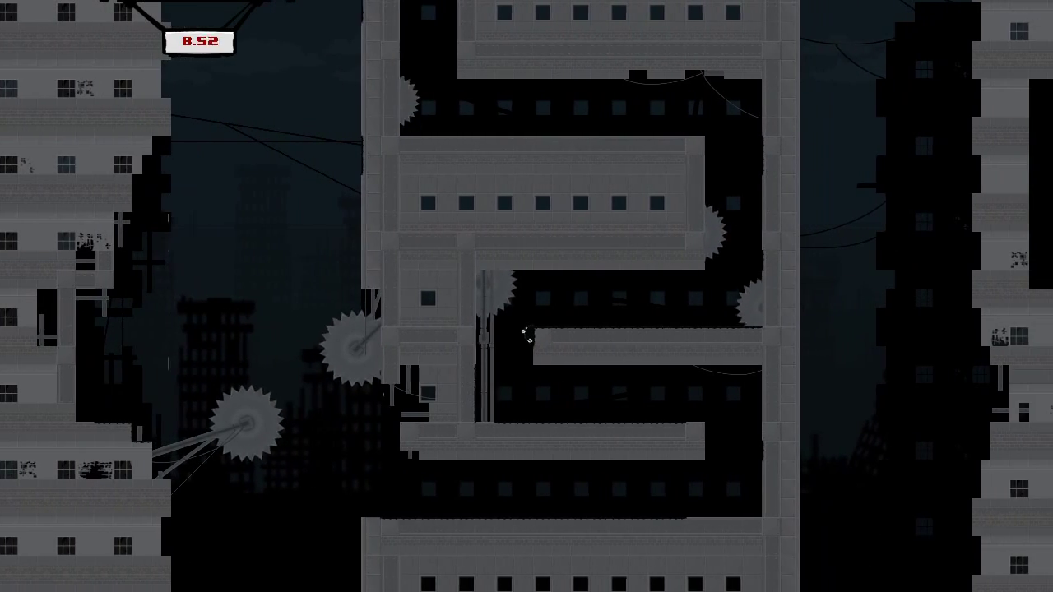
pyautogui.press('Right')
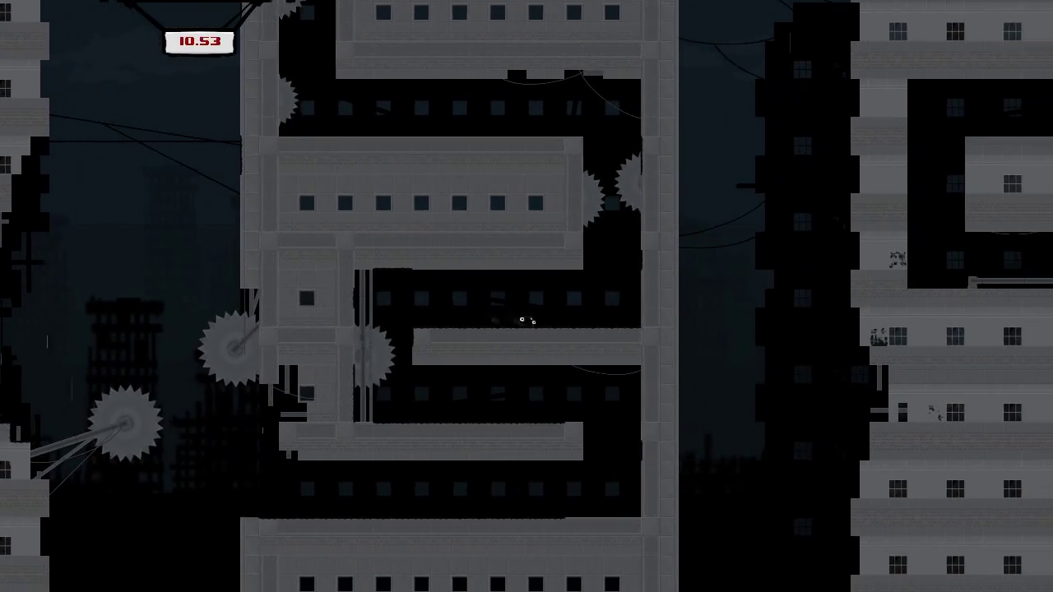
pyautogui.press('Right')
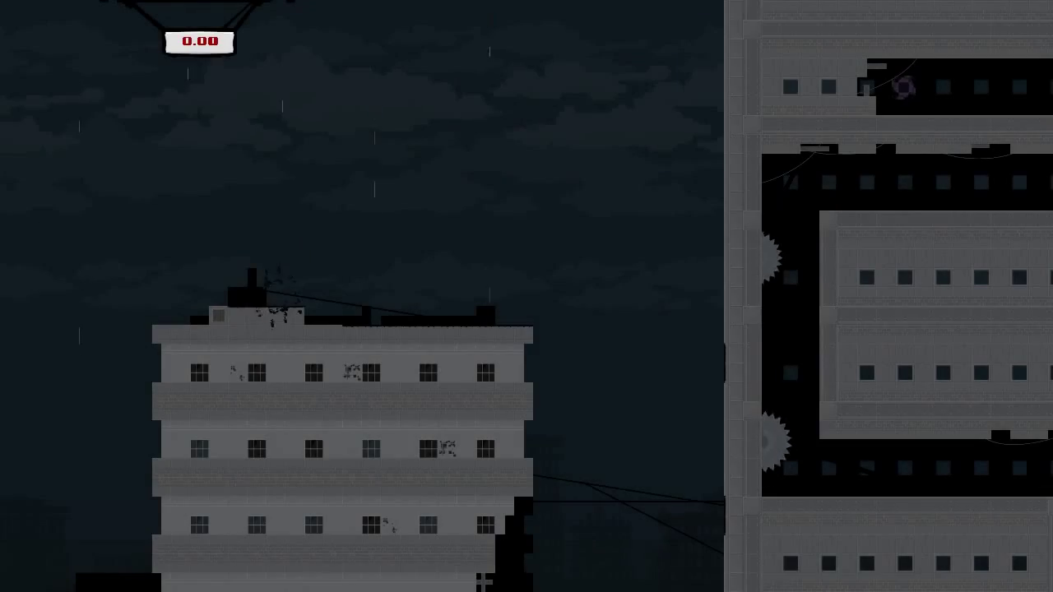
# Step: Leap to the right building and run along its corridor toward the next shaft
pyautogui.press('Right')
pyautogui.press('space')
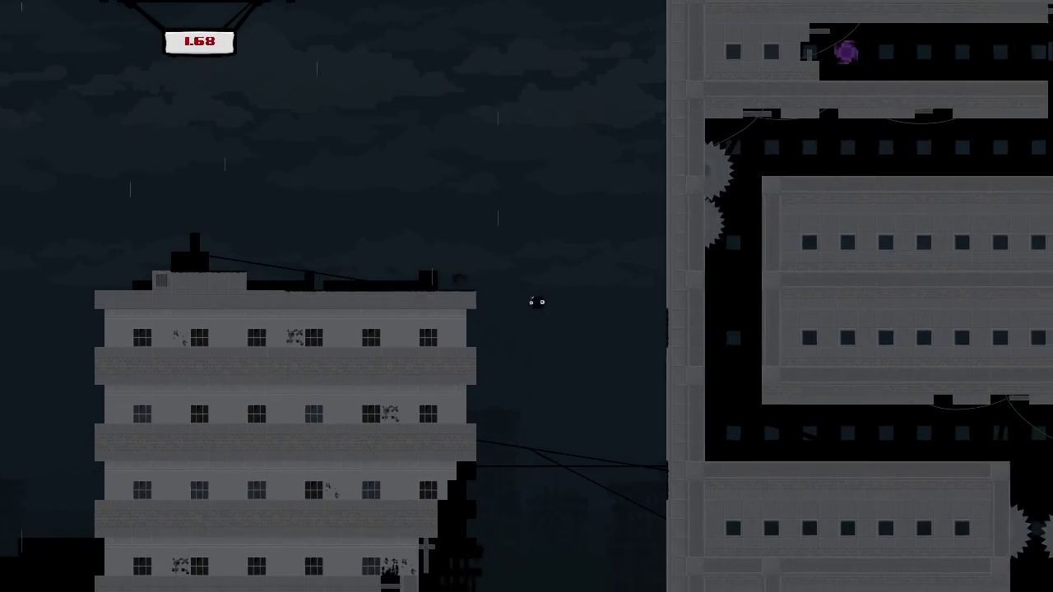
pyautogui.press('Right')
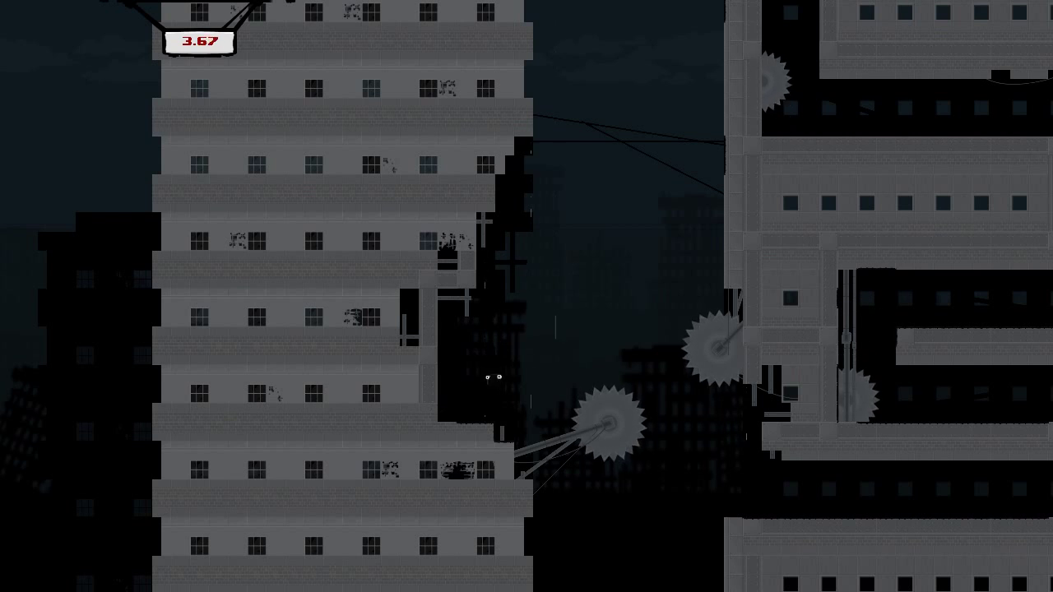
pyautogui.press('Right')
pyautogui.press('space')
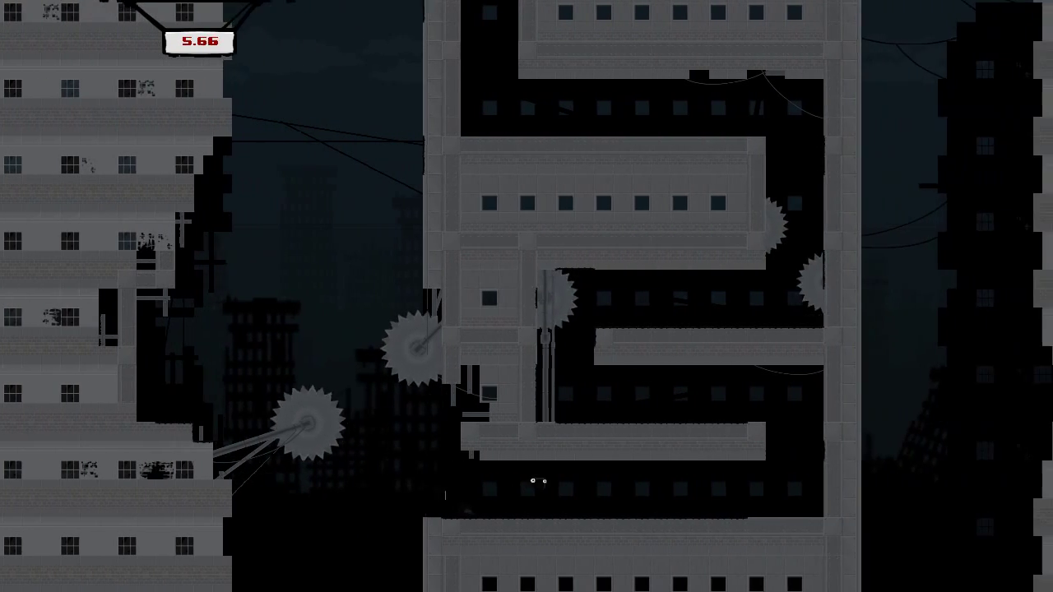
pyautogui.press('Left')
pyautogui.press('space')
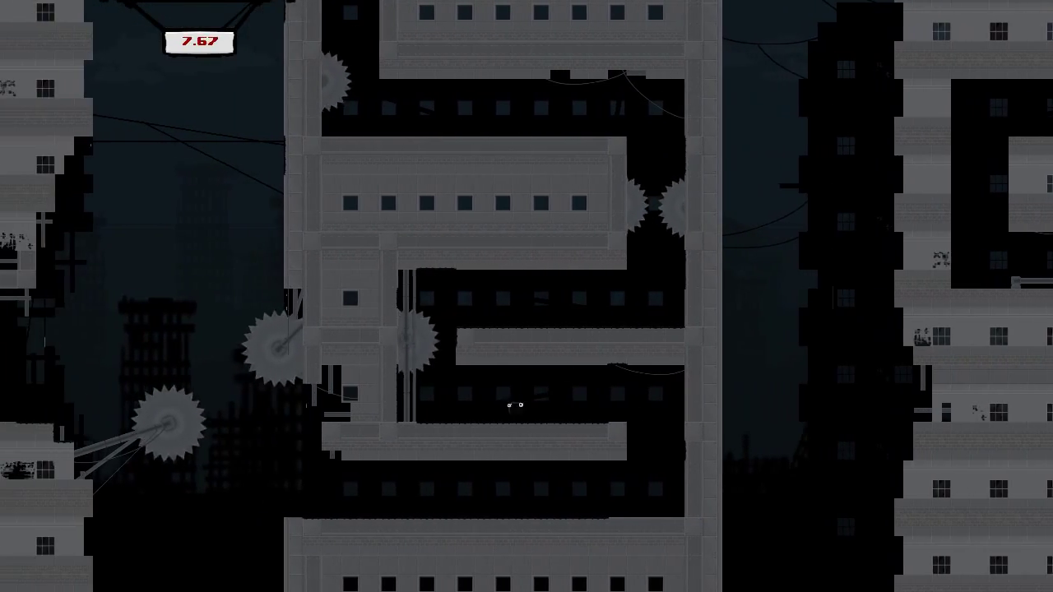
# Step: Jump past the corridor saws, die near 11.7 seconds, and pause
pyautogui.press('Right')
pyautogui.press('space')
pyautogui.press('Right')
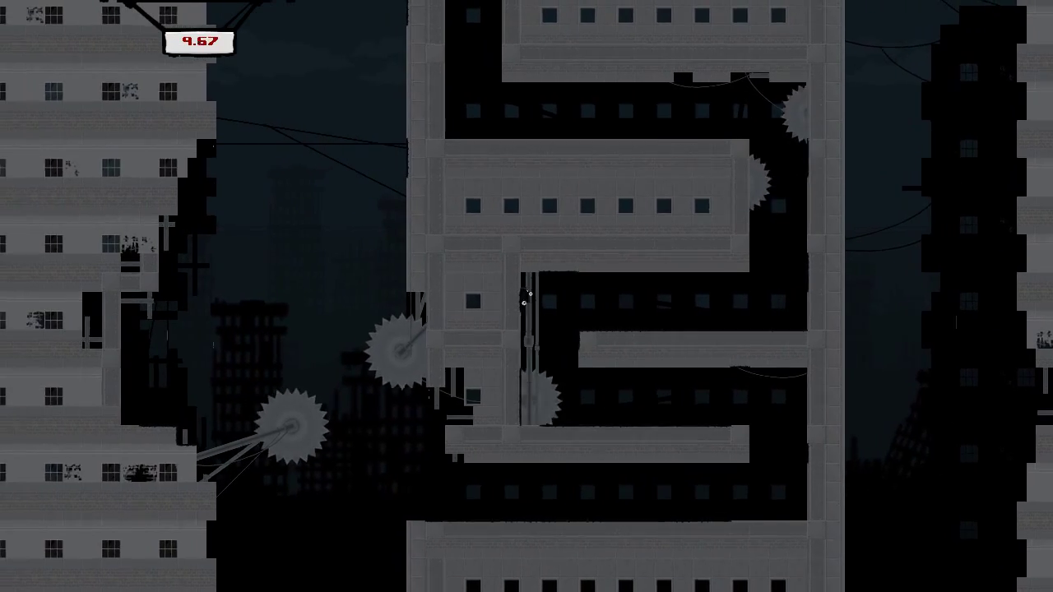
pyautogui.press('space')
pyautogui.press('Right')
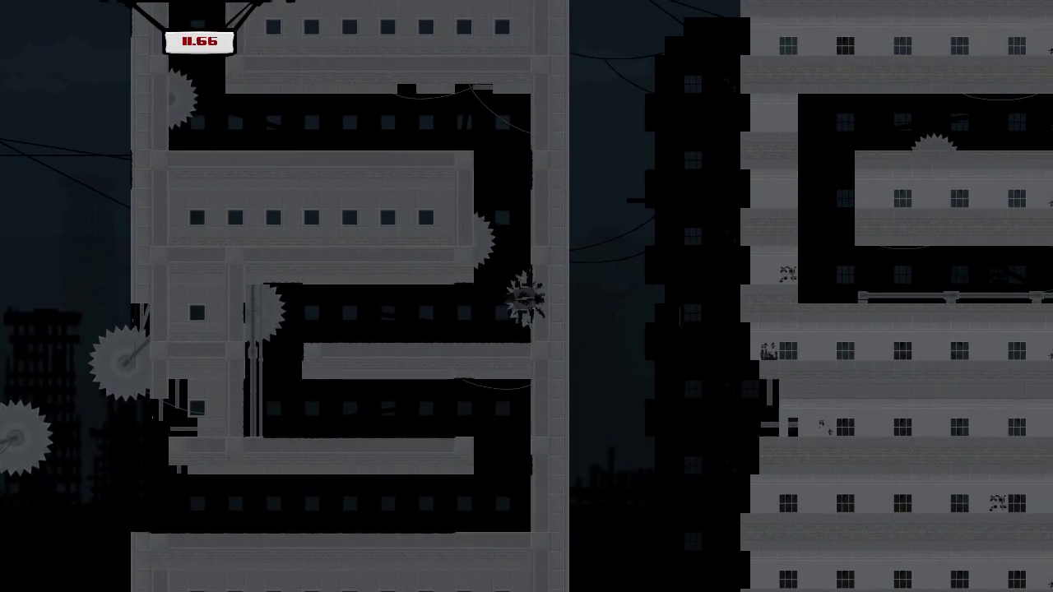
pyautogui.press('Escape')
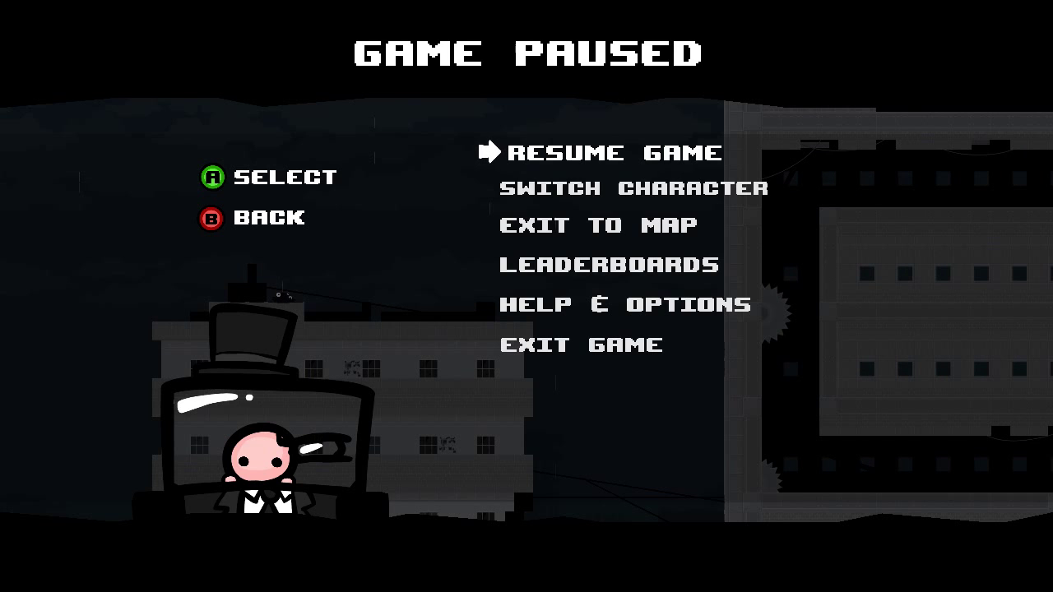
# Step: Exit to the Chapter 5 map and re-enter 5-1 The Witness
pyautogui.press('Down')
pyautogui.press('Down')
pyautogui.press('Return')
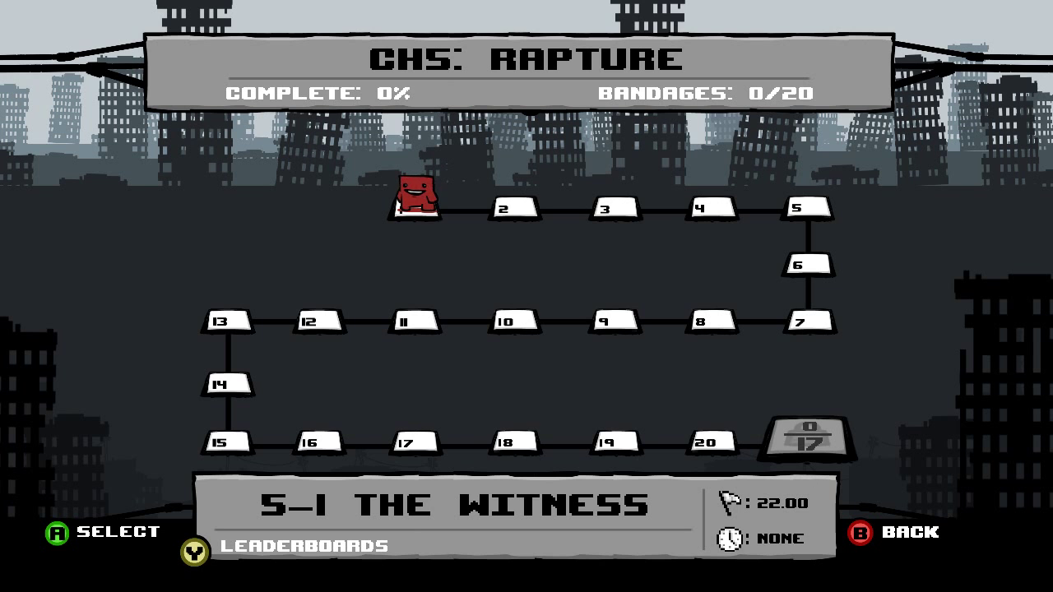
pyautogui.press('Return')
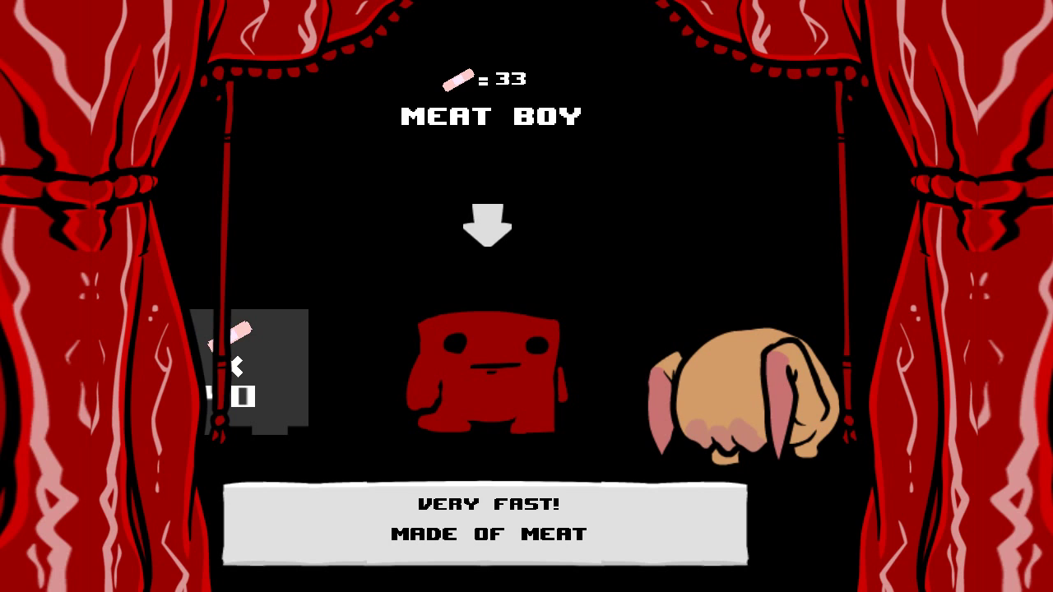
# Step: Start The Witness as Meat Boy, fall past the saws, and climb from the lower corridor
pyautogui.press('Return')
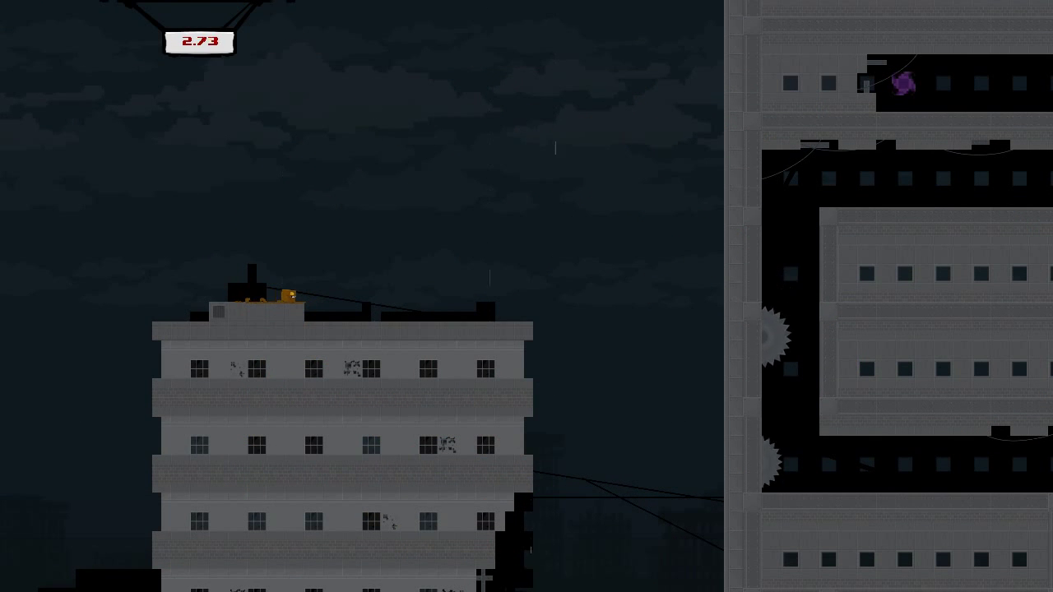
pyautogui.press('Right')
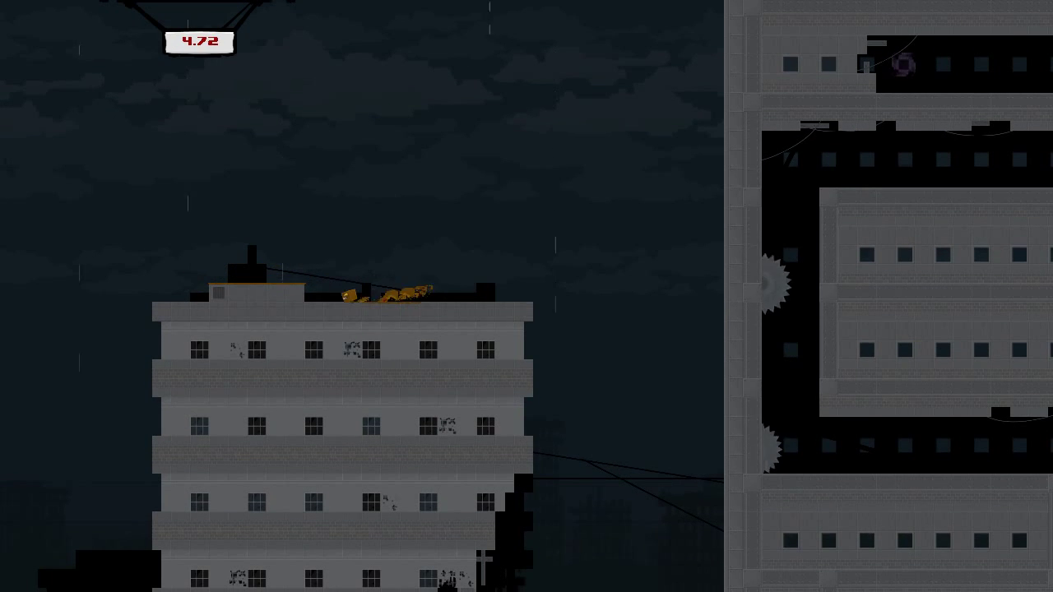
pyautogui.press('Right')
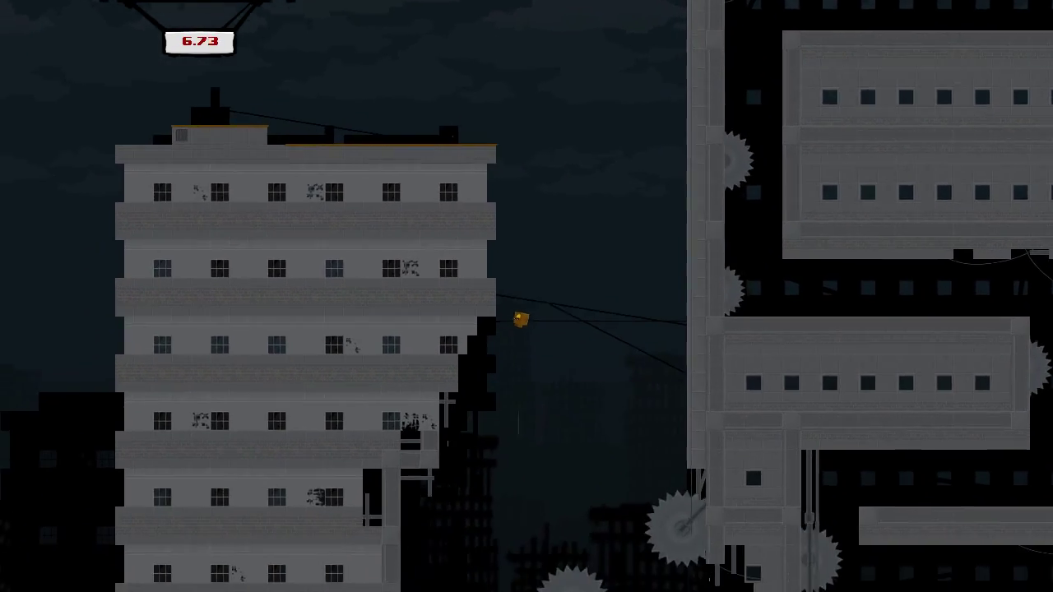
pyautogui.press('Right')
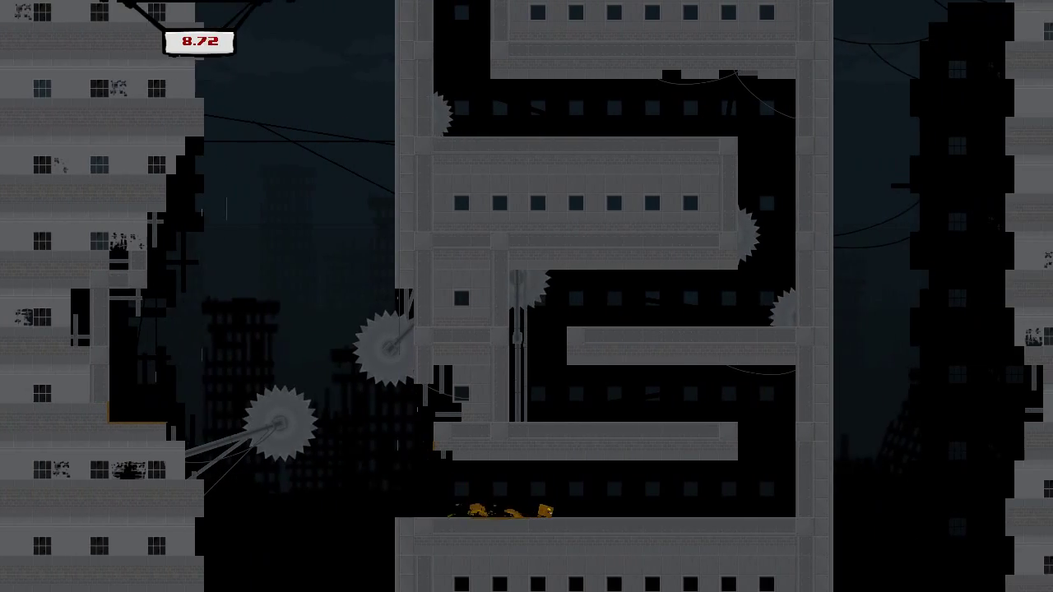
pyautogui.press('space')
pyautogui.press('Left')
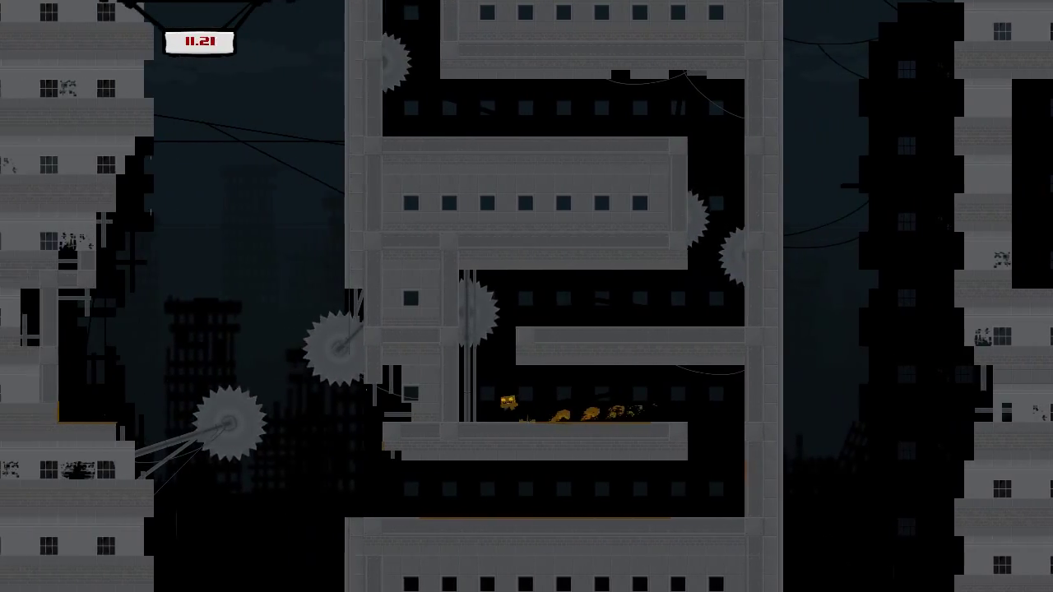
# Step: Wall-jump up the left shaft, edge past the saws, then retry from the rooftop
pyautogui.press('space')
pyautogui.press('Right')
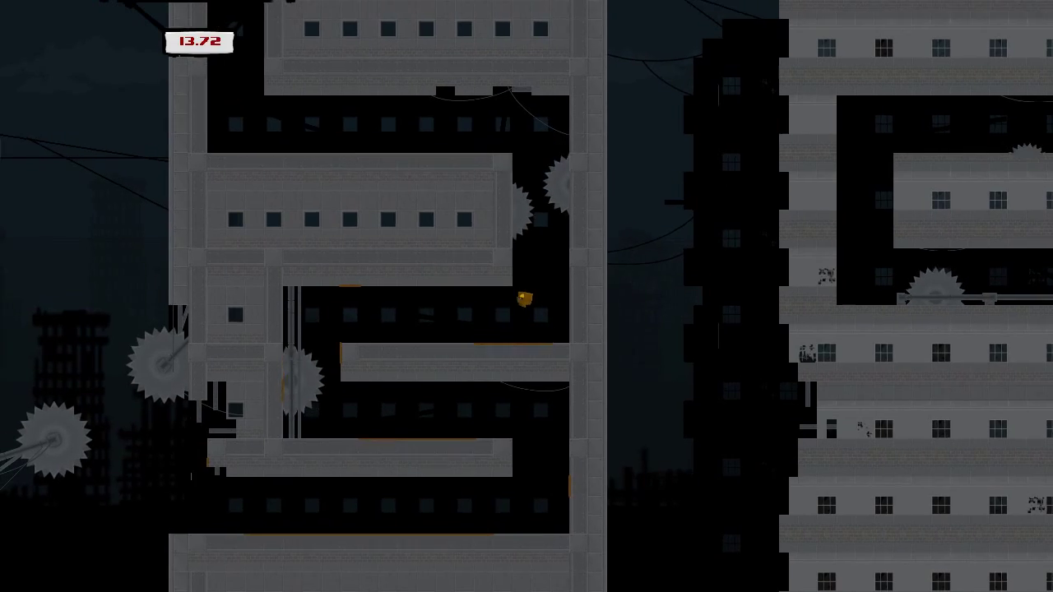
pyautogui.press('Right')
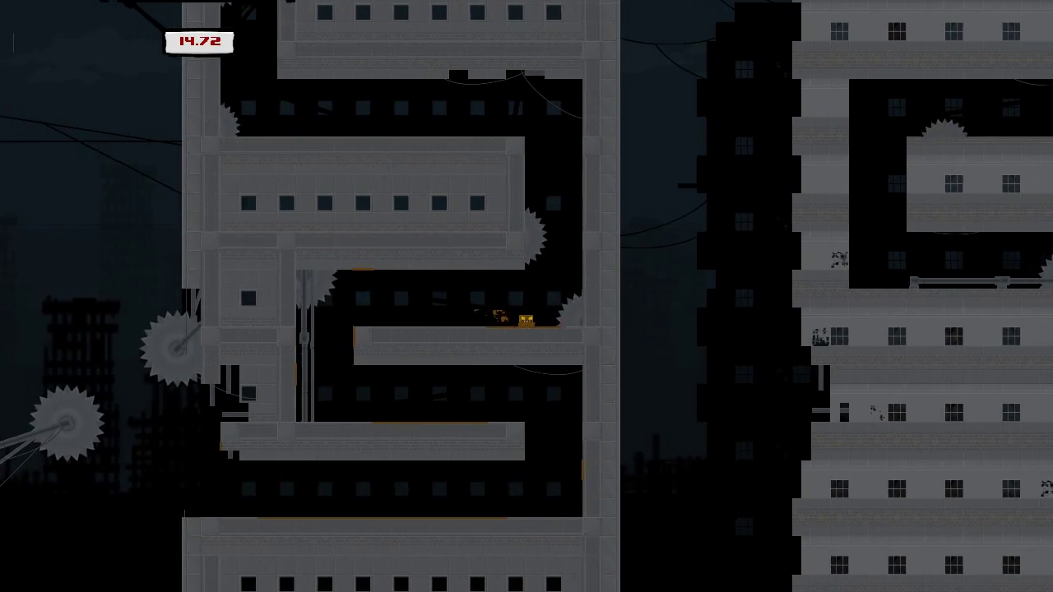
pyautogui.press('Right')
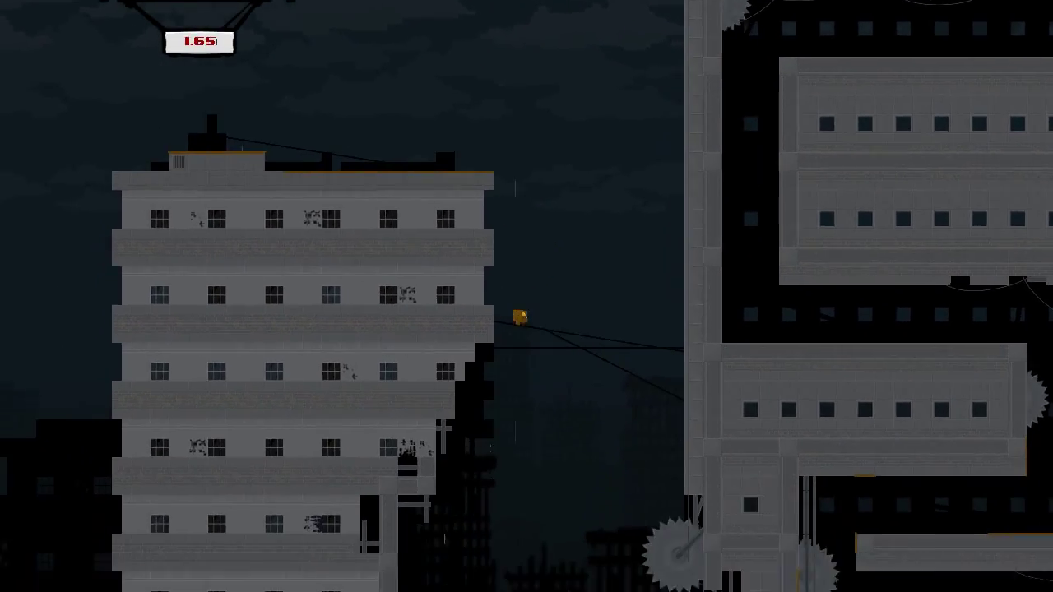
pyautogui.press('Right')
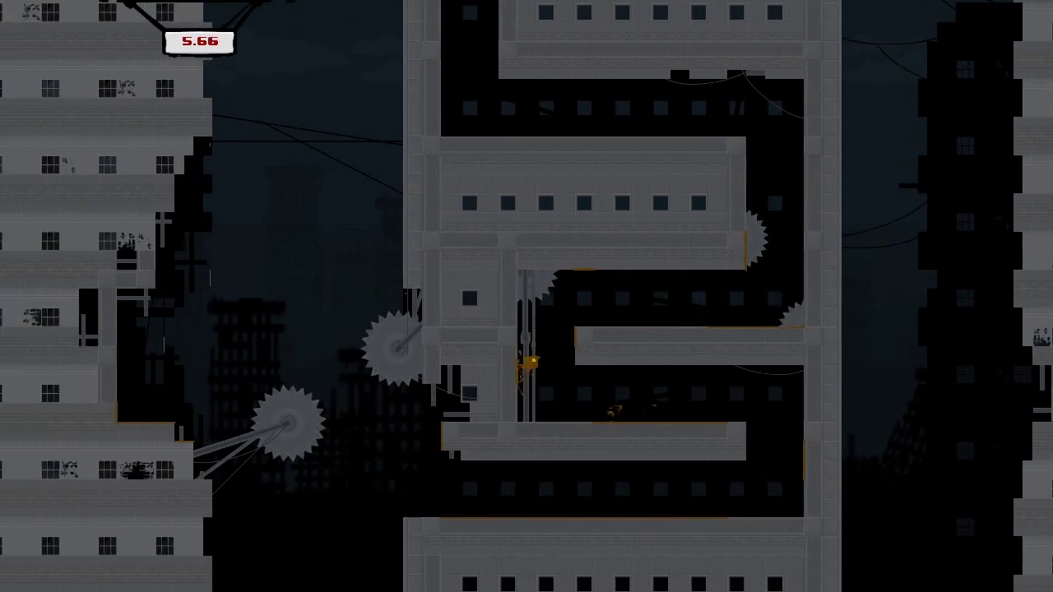
# Step: Jump up the maze corridor and wall-jump up the right shaft
pyautogui.press('Right')
pyautogui.press('space')
pyautogui.press('Left')
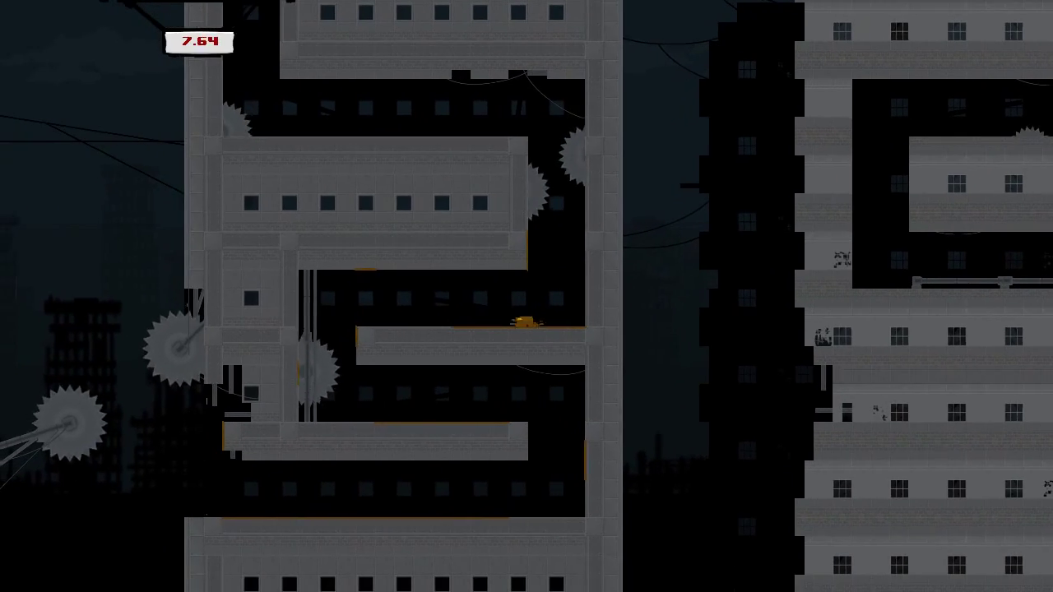
pyautogui.press('space')
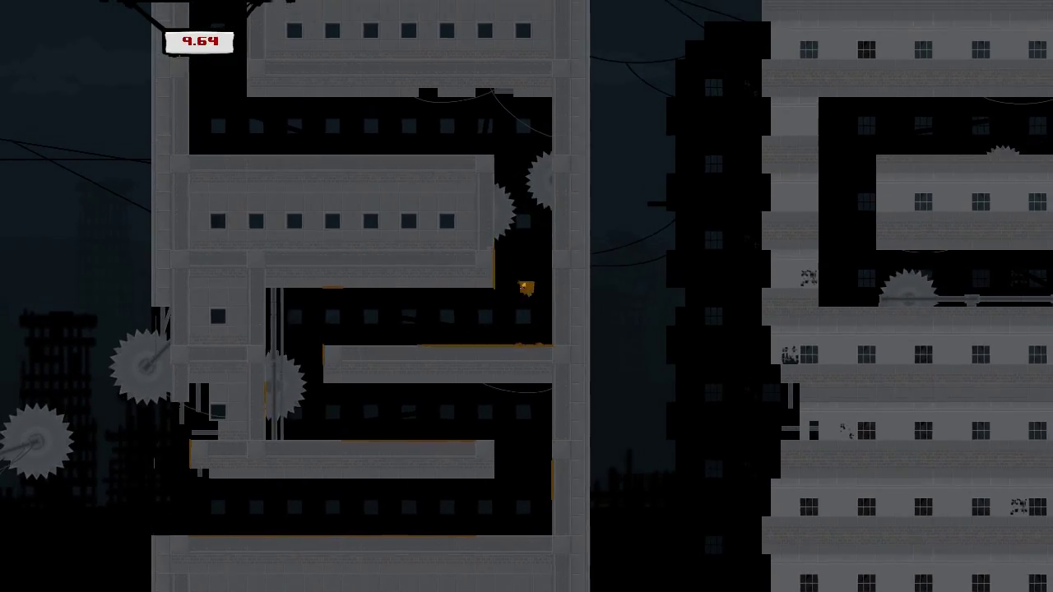
pyautogui.press('Right')
pyautogui.press('space')
pyautogui.press('Left')
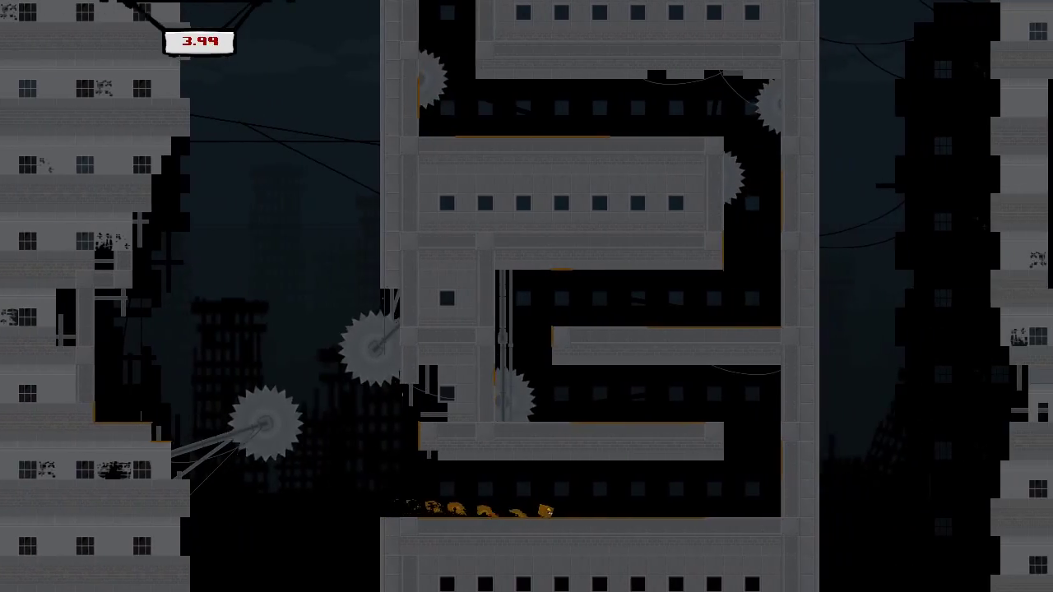
# Step: Wait out the saws on a platform and wall-jump up the vertical corridor, reaching nearly 14 seconds
pyautogui.press('Right')
pyautogui.press('space')
pyautogui.press('Left')
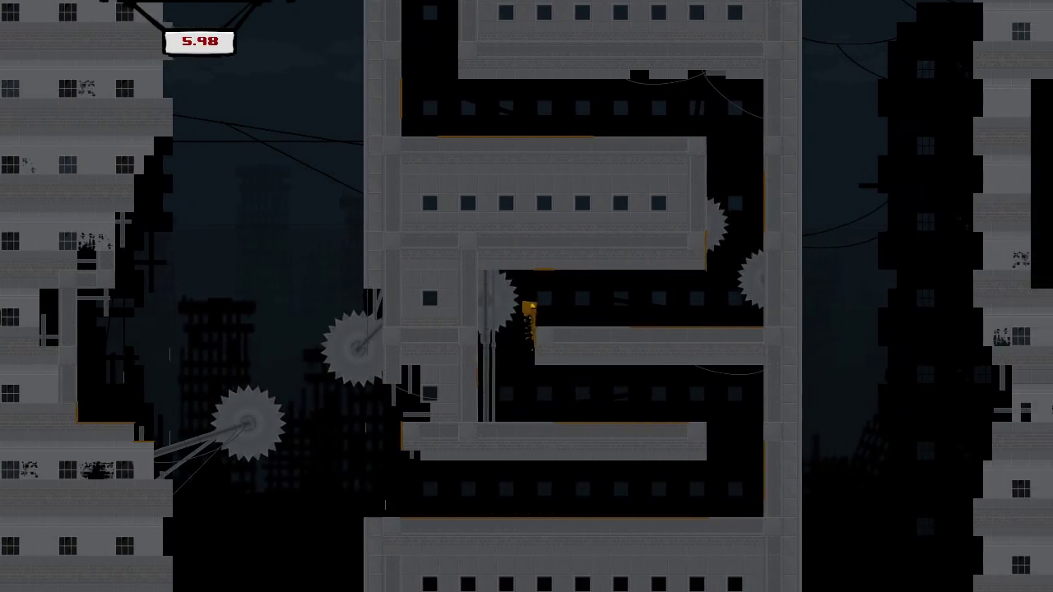
pyautogui.press('Left')
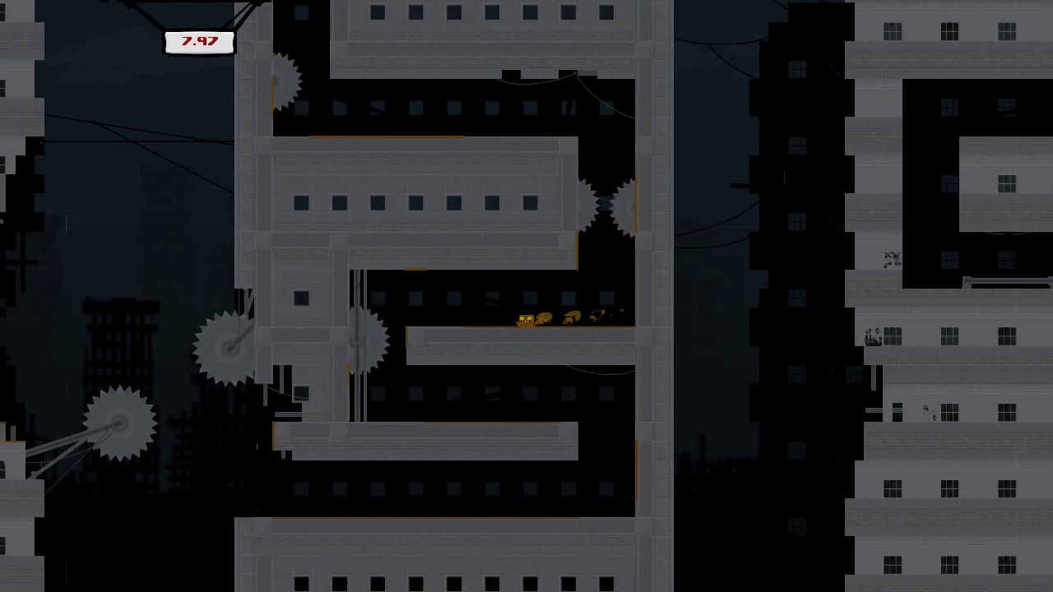
pyautogui.press('Right')
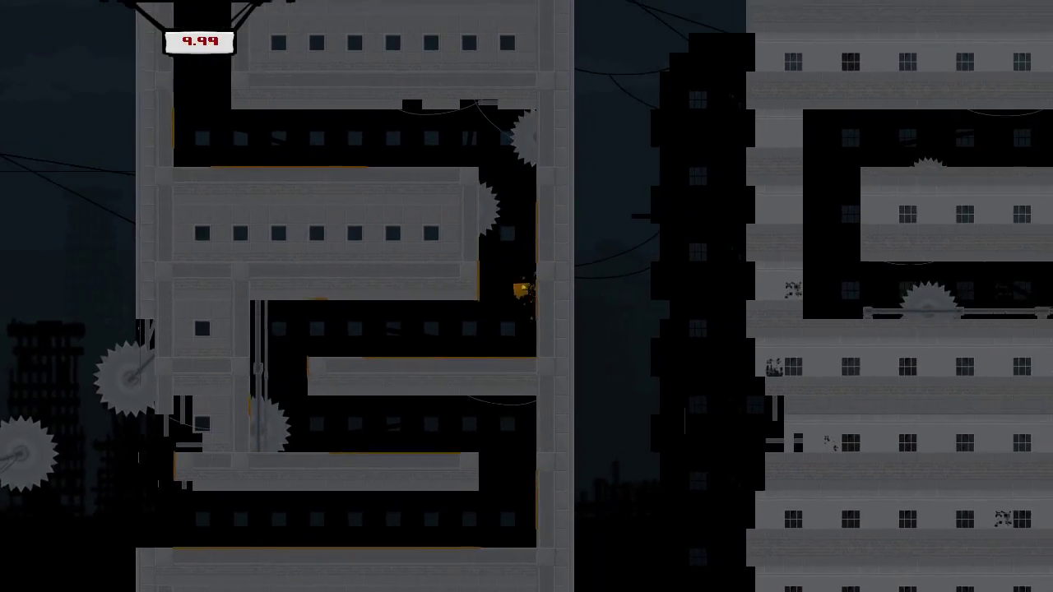
pyautogui.press('space')
pyautogui.press('Left')
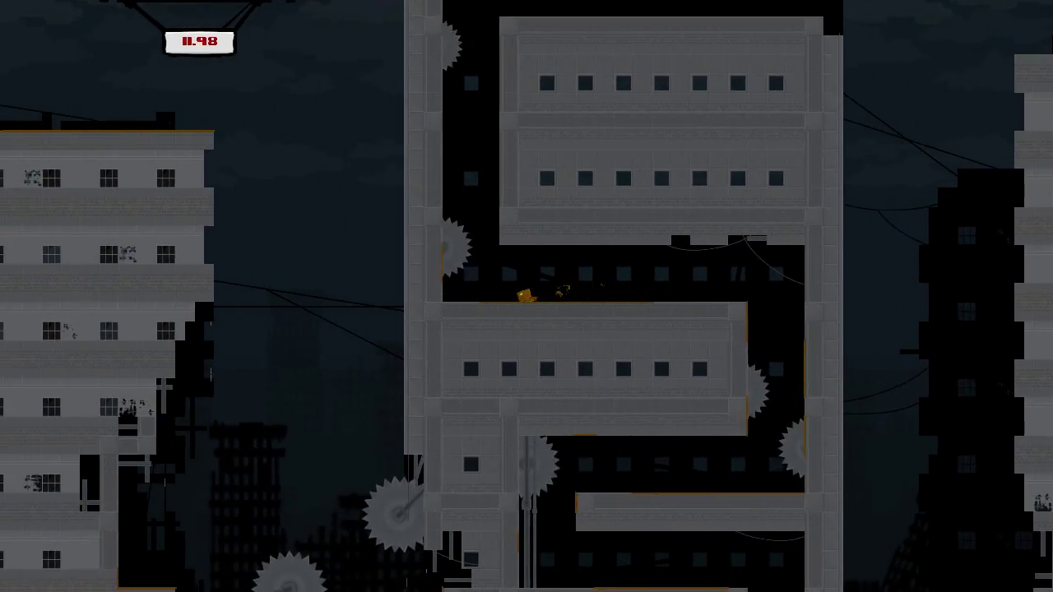
pyautogui.press('space')
pyautogui.press('space')
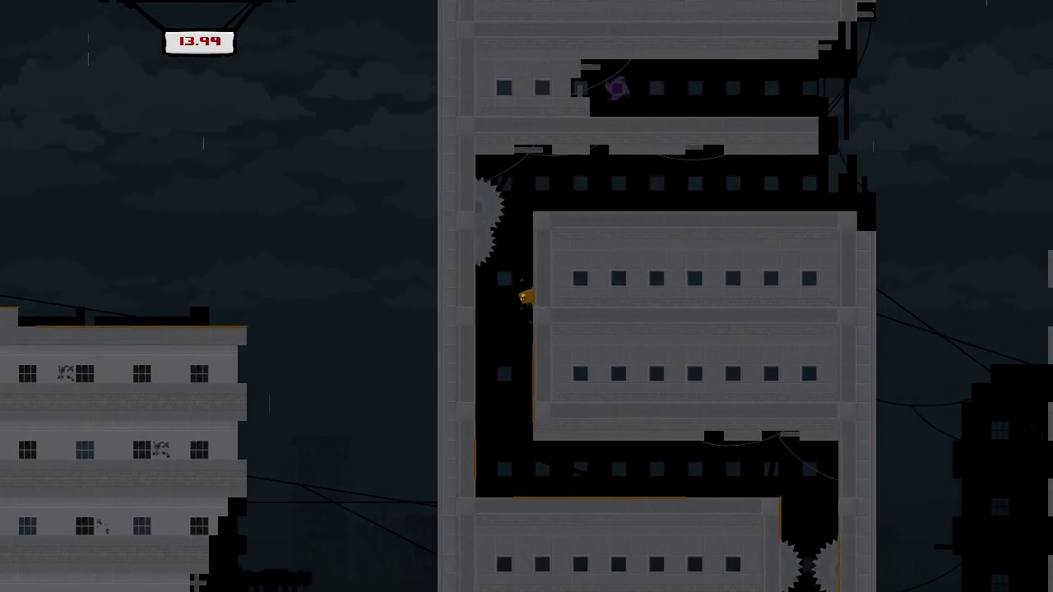
# Step: Begin a fresh rooftop run into the bottom corridor, then pause
pyautogui.press('Right')
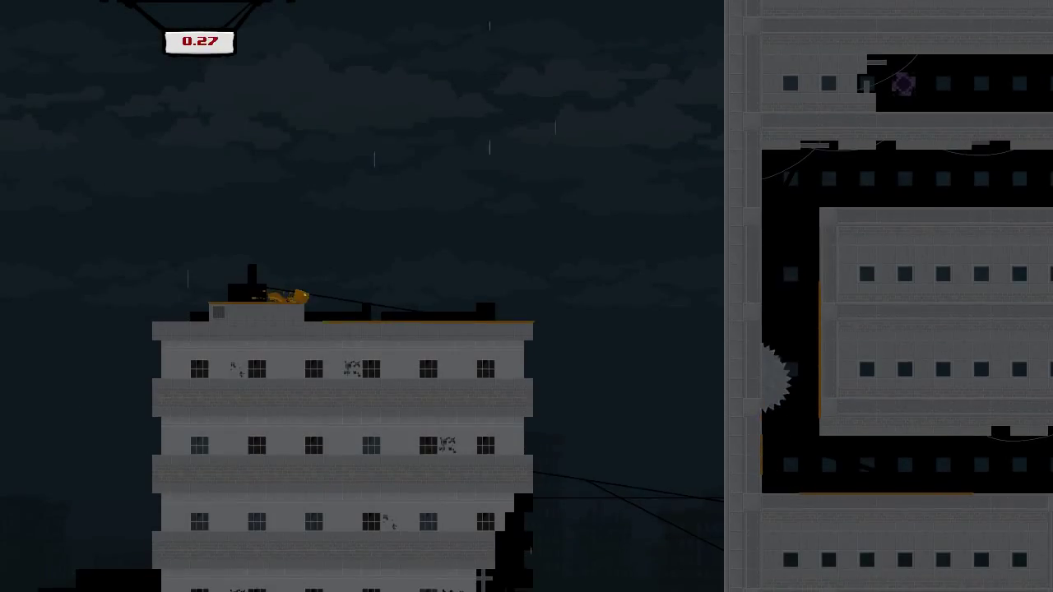
pyautogui.press('Right')
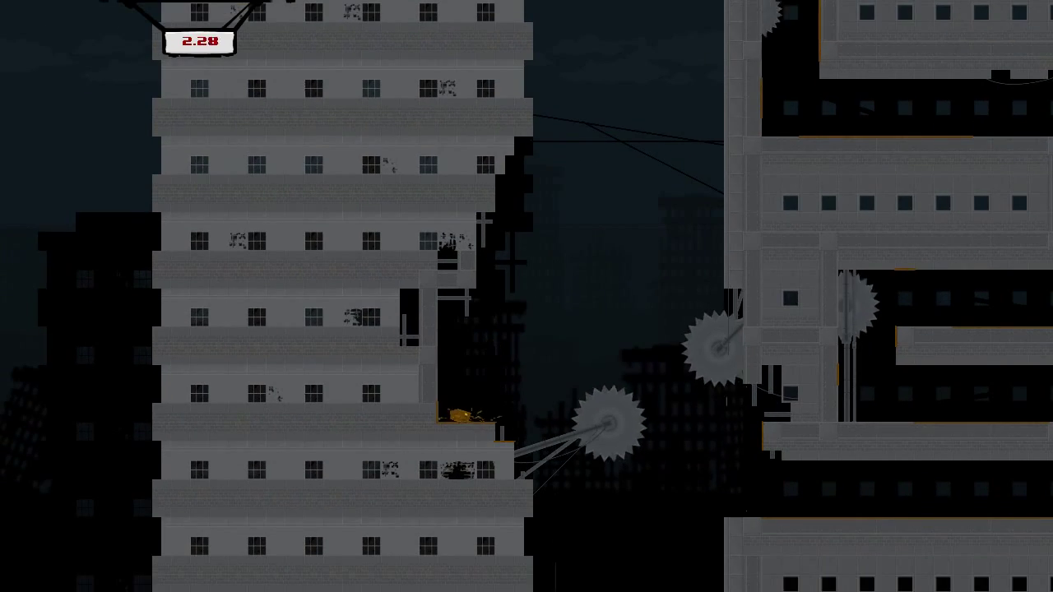
pyautogui.press('Right')
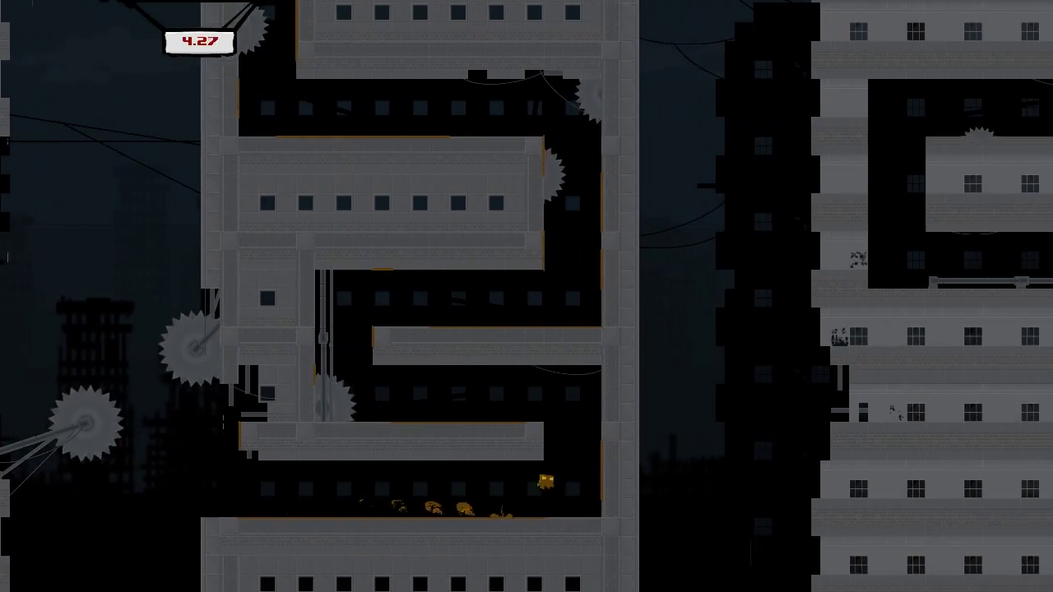
pyautogui.press('Escape')
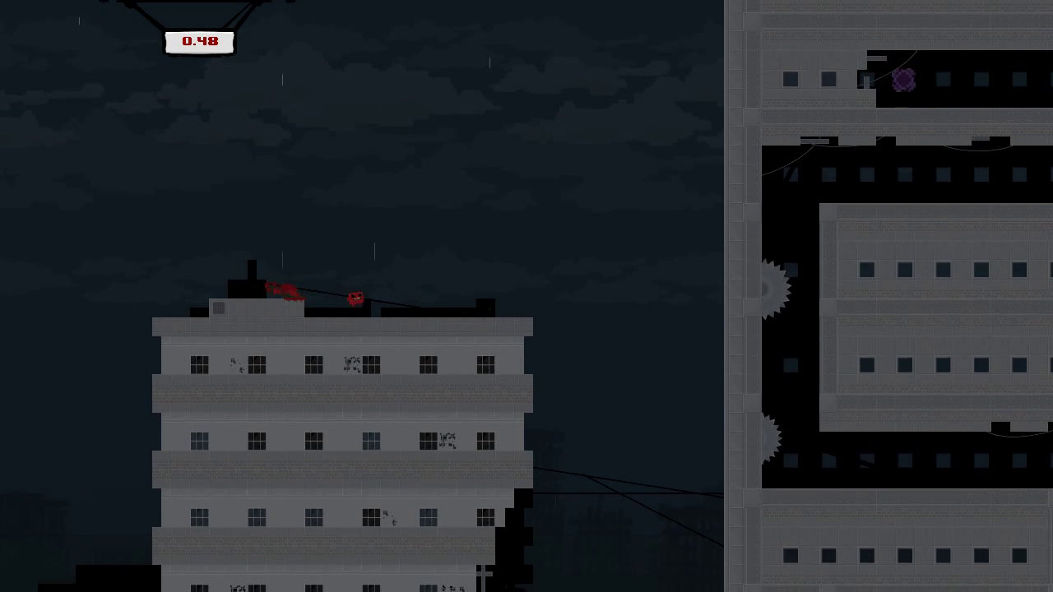
# Step: Fall past the sawblades and wall-jump up the tower's right wall
pyautogui.press('space')
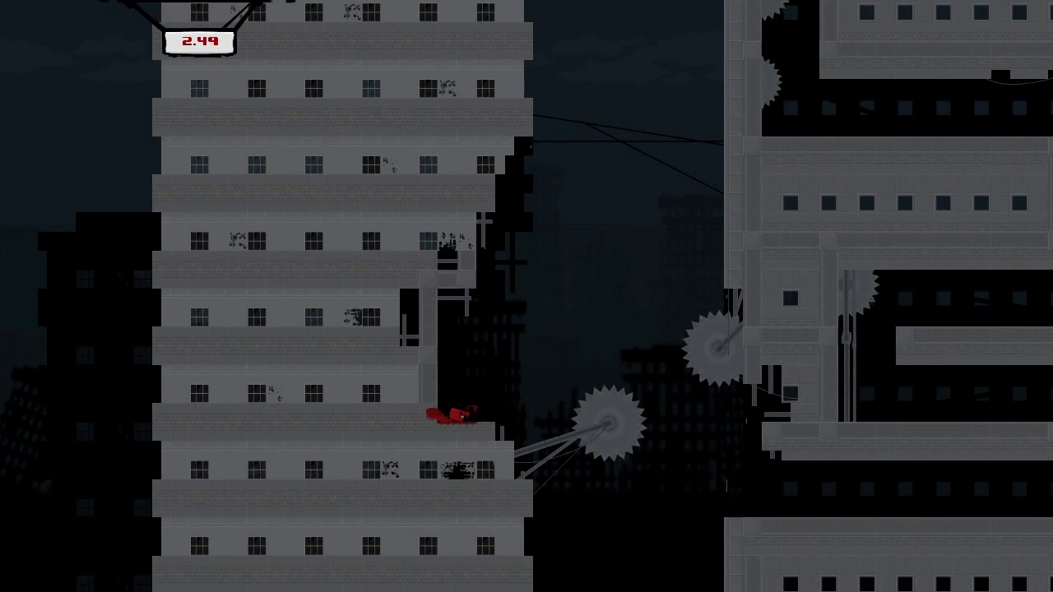
pyautogui.press('Right')
pyautogui.press('Right')
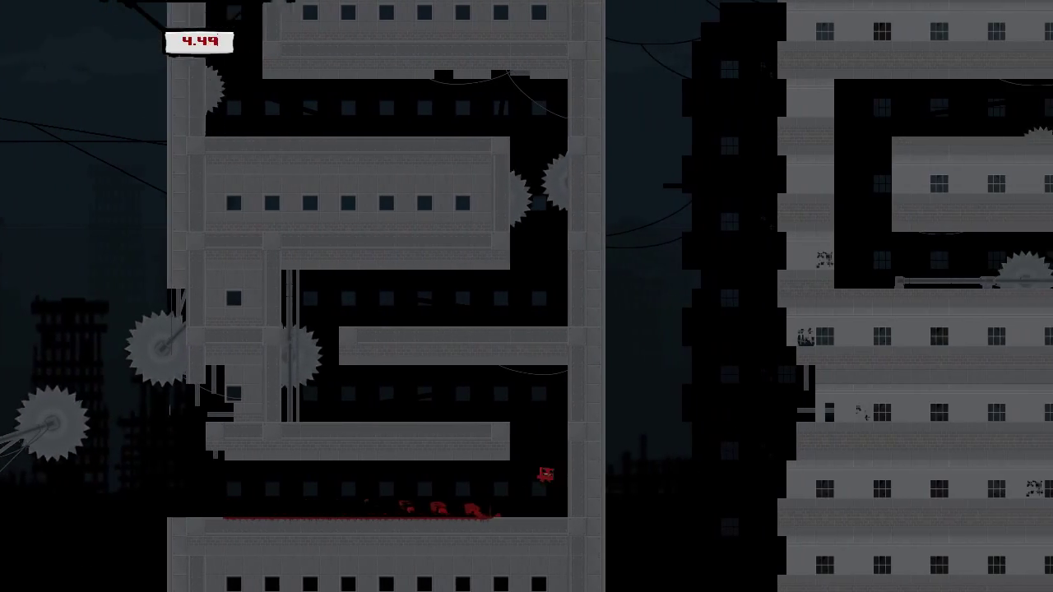
pyautogui.press('space')
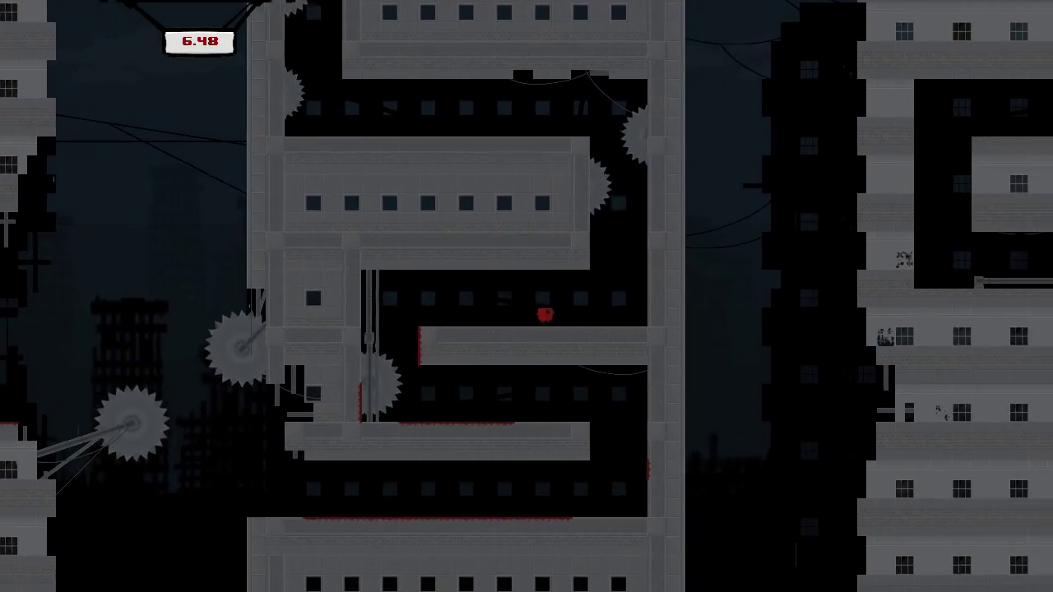
pyautogui.press('space')
pyautogui.press('Left')
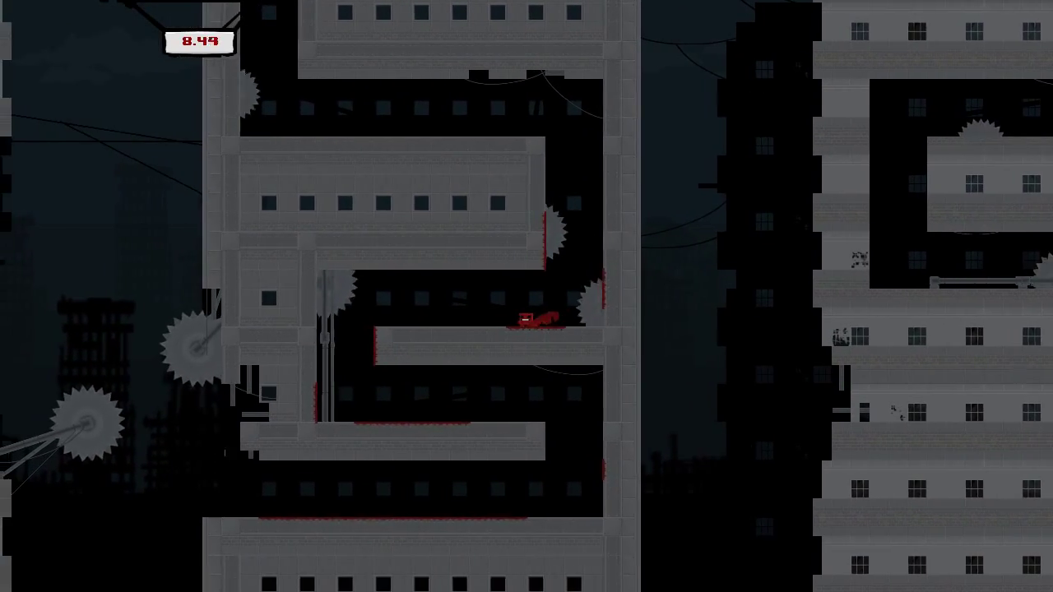
pyautogui.press('space')
pyautogui.press('space')
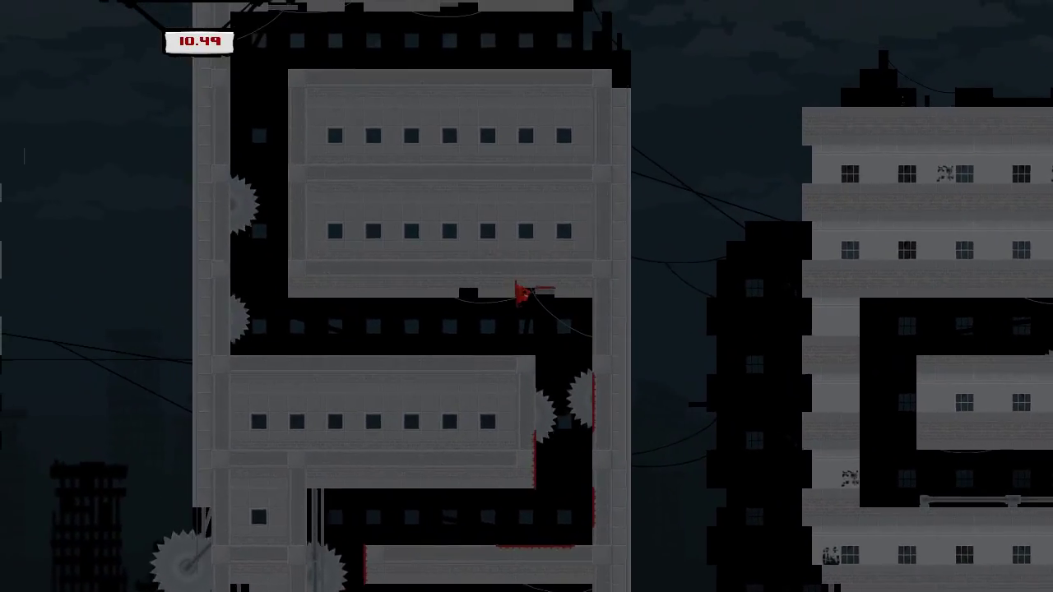
# Step: Climb the left and right shafts along the upper corridor into the purple warp portal
pyautogui.press('Left')
pyautogui.press('space')
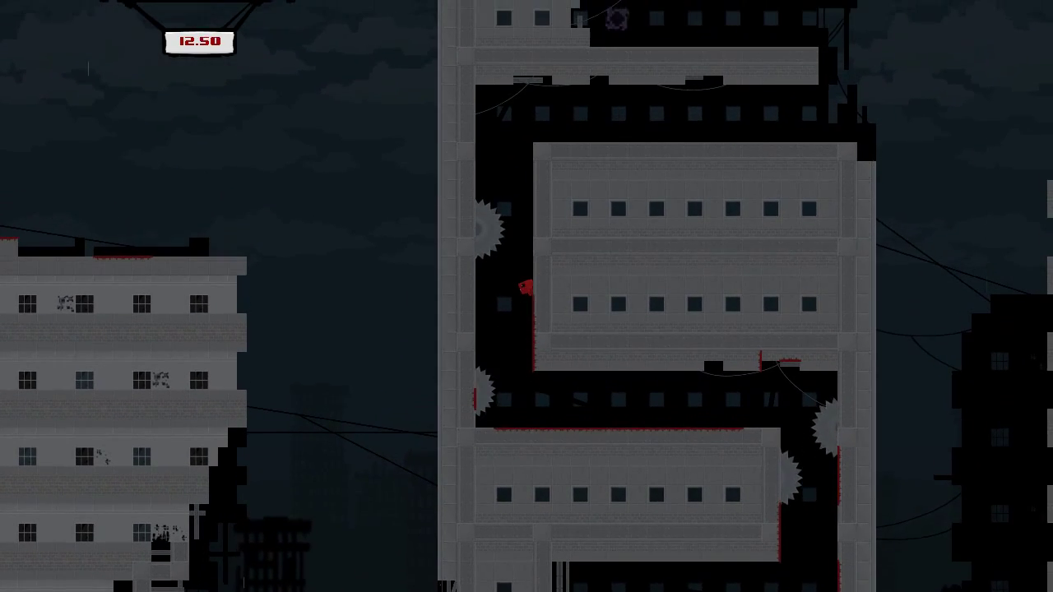
pyautogui.press('Left')
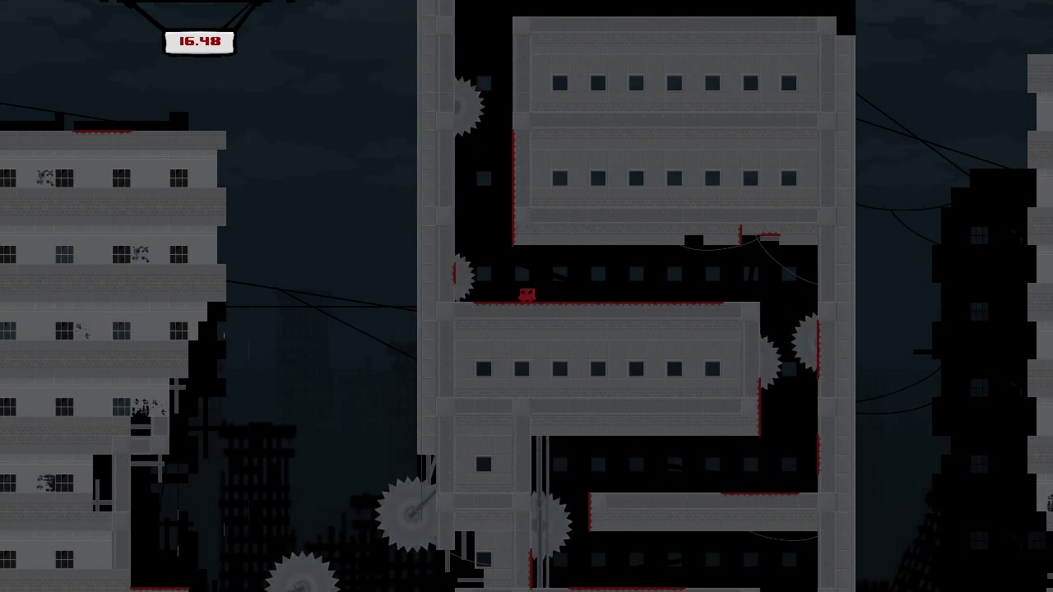
pyautogui.press('Left')
pyautogui.press('space')
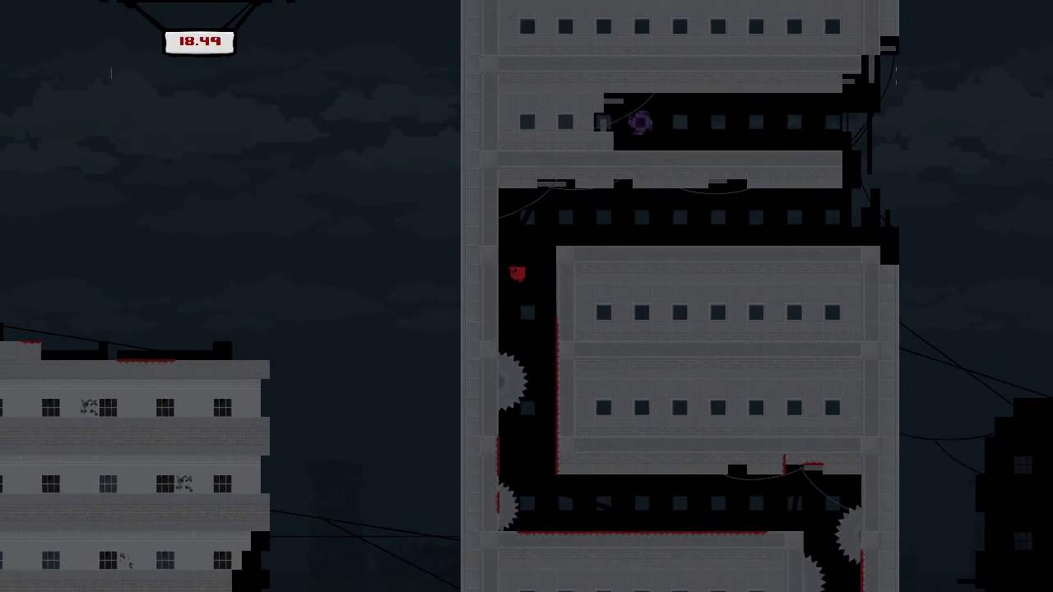
pyautogui.press('space')
pyautogui.press('Right')
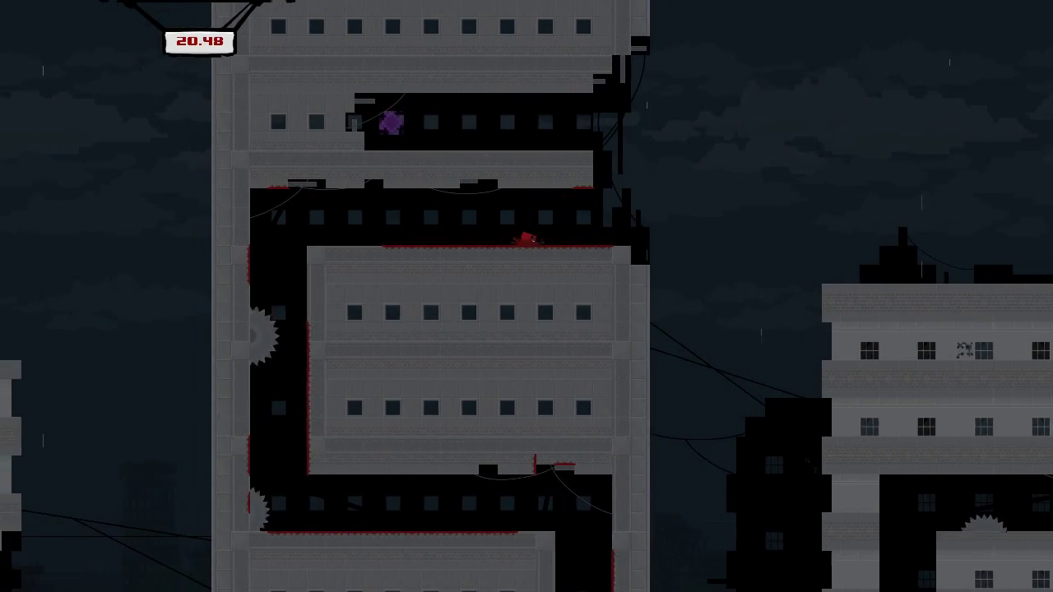
pyautogui.press('Right')
pyautogui.press('space')
pyautogui.press('Left')
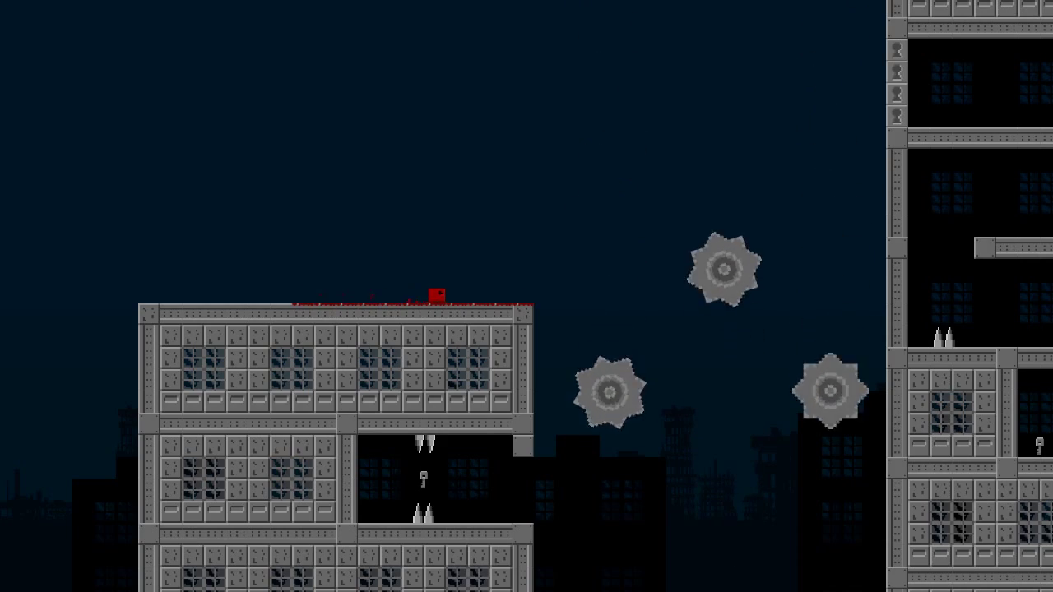
# Step: Drop into the warp zone's spiked alcove, grab the key, and wall-jump back onto the roof
pyautogui.press('space')
pyautogui.press('Left')
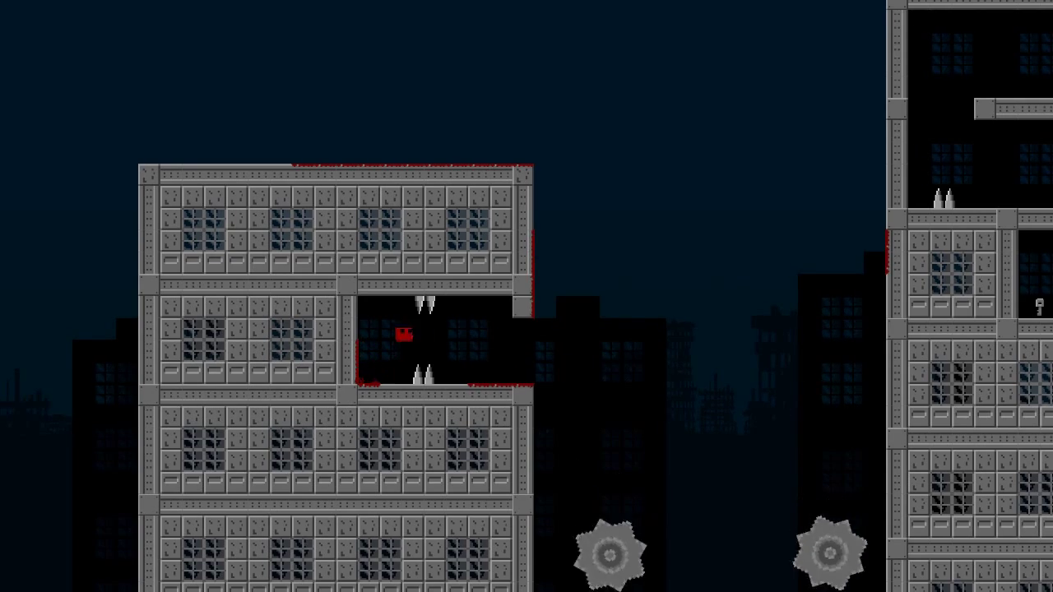
pyautogui.press('Right')
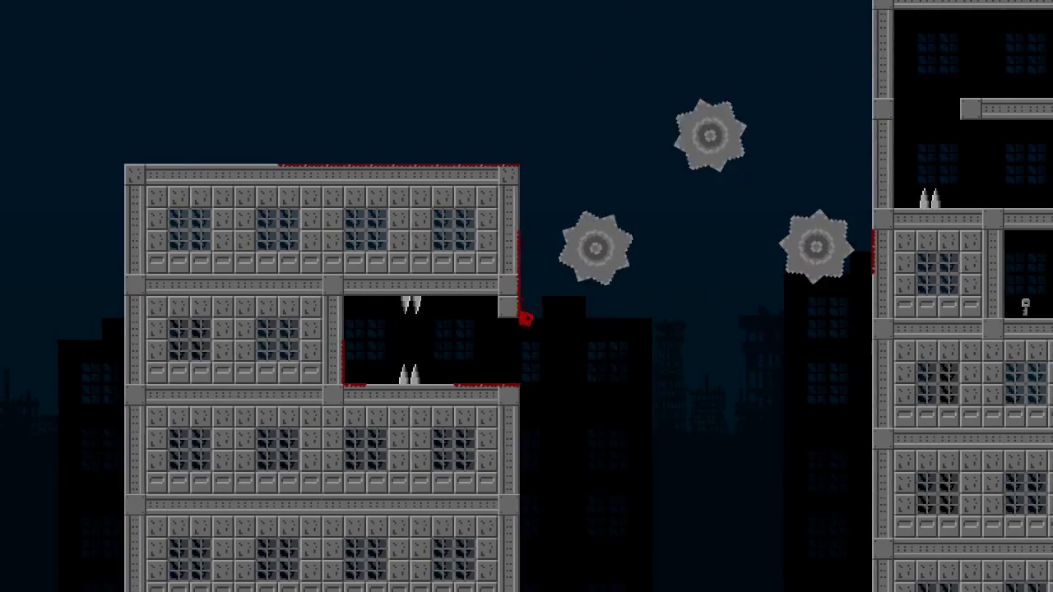
pyautogui.press('space')
pyautogui.press('space')
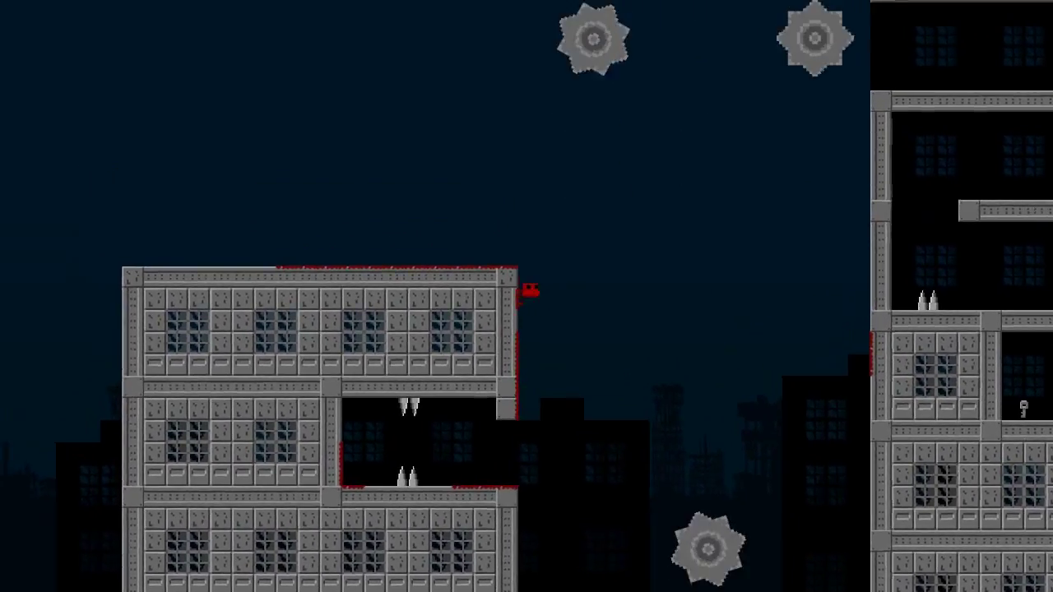
pyautogui.press('space')
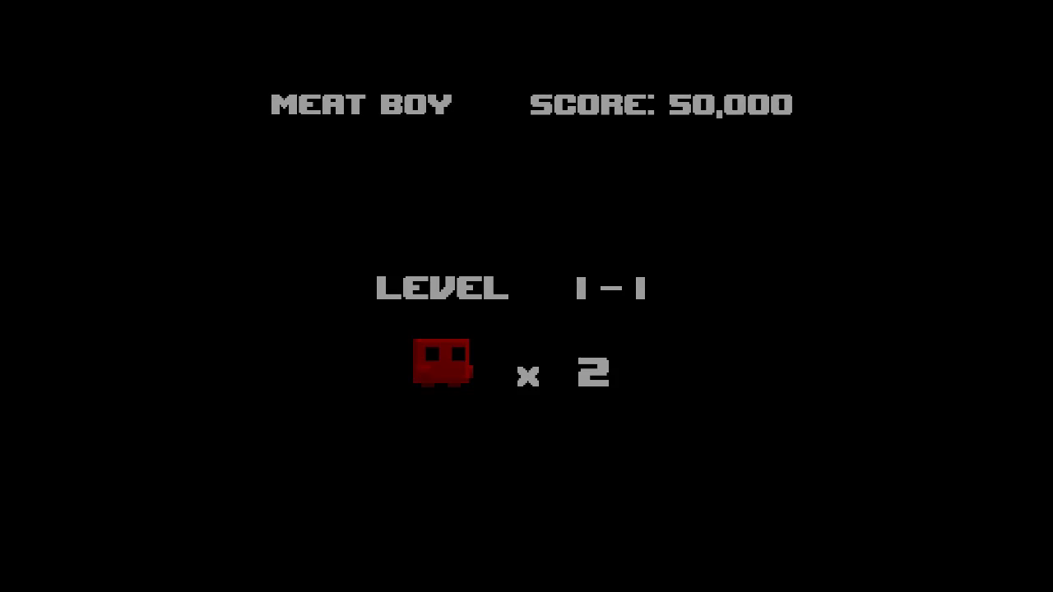
# Step: Drop into the key alcove, then wall-jump up the outer wall back onto the roof
pyautogui.press('space')
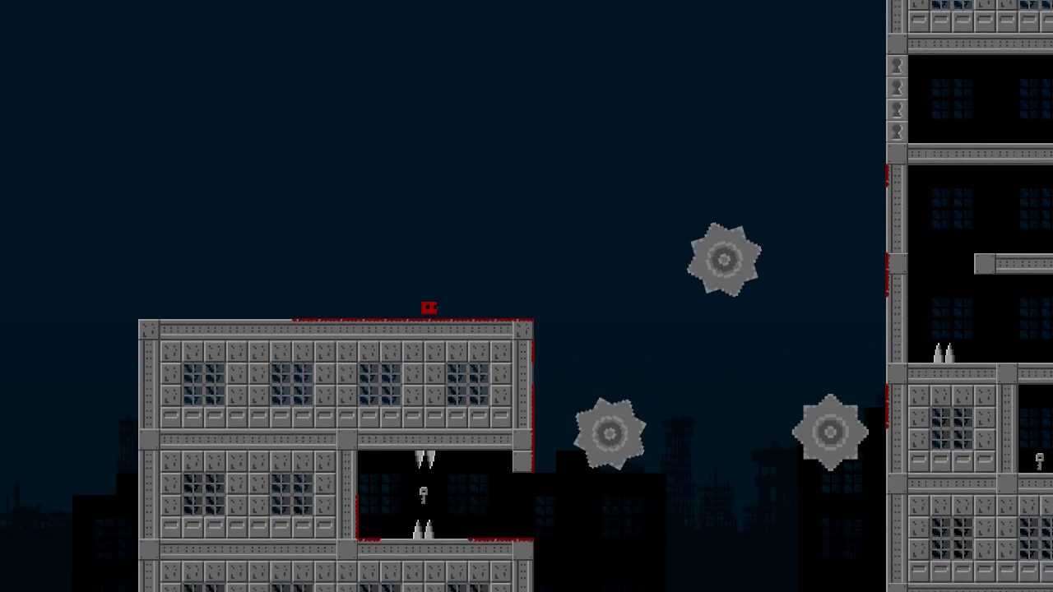
pyautogui.press('Right')
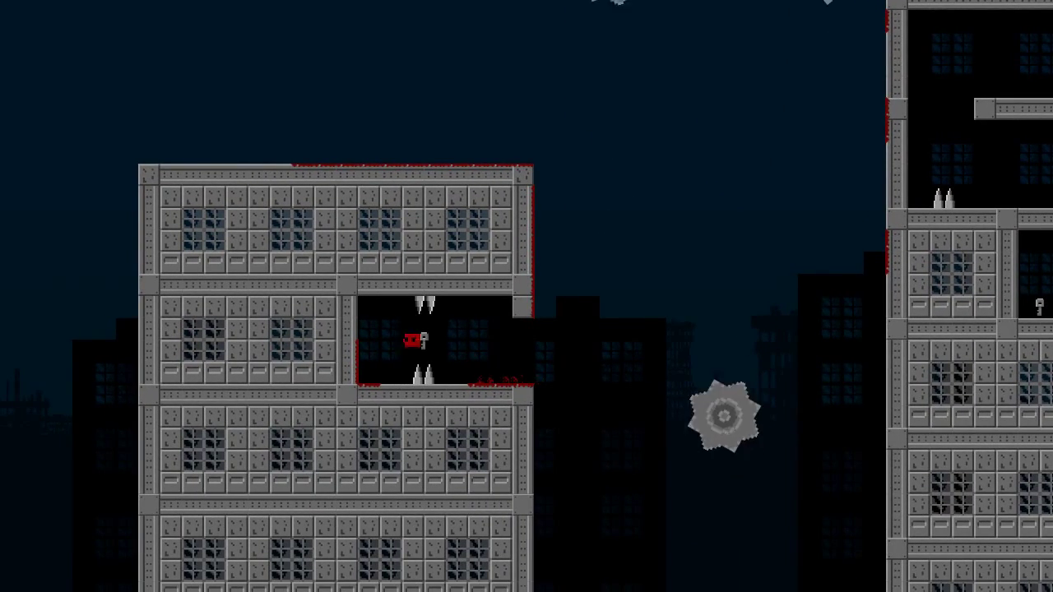
pyautogui.press('Right')
pyautogui.press('space')
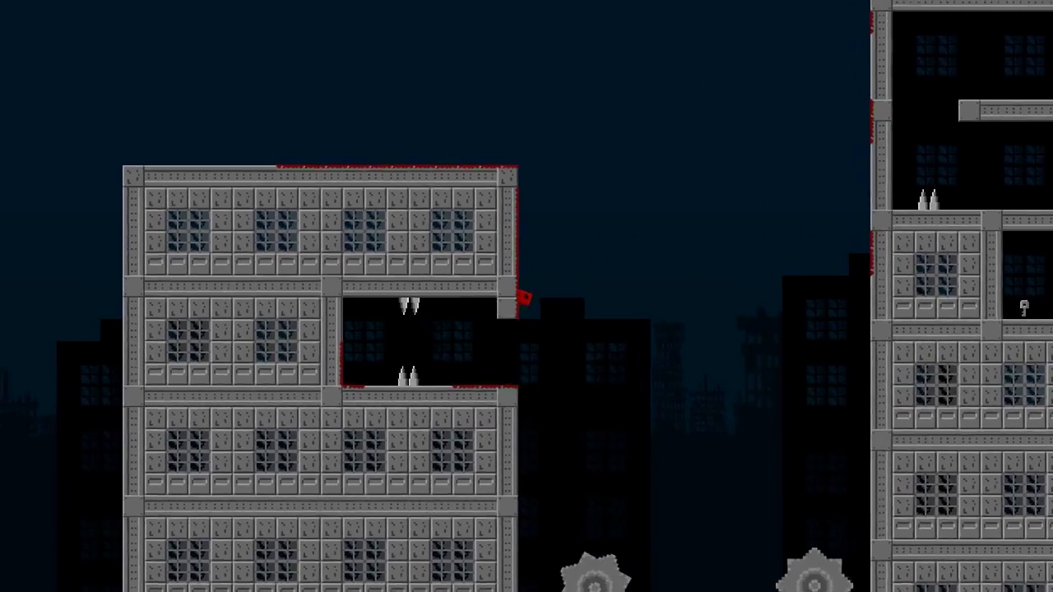
pyautogui.press('space')
pyautogui.press('Left')
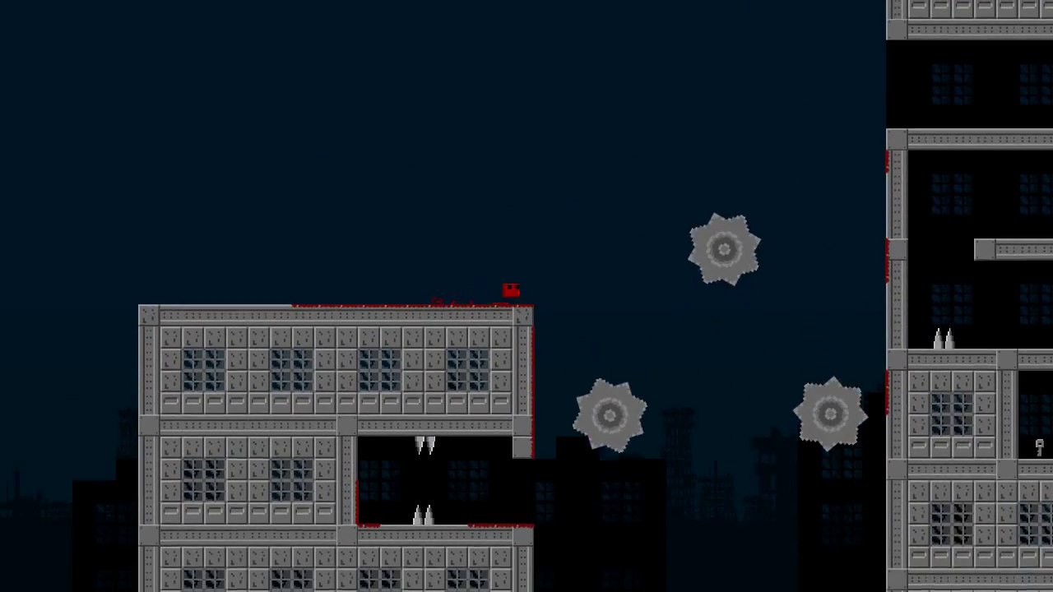
# Step: Leap at the tall spiked building, then wall-jump from the alcove onto the roof again
pyautogui.press('Right')
pyautogui.press('space')
pyautogui.press('space')
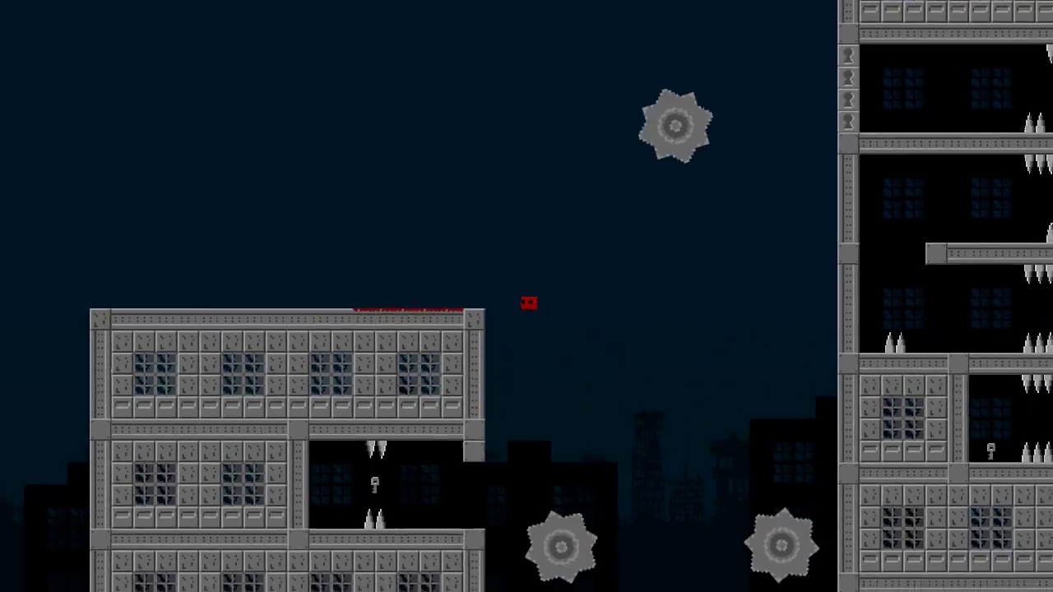
pyautogui.press('Left')
pyautogui.press('Right')
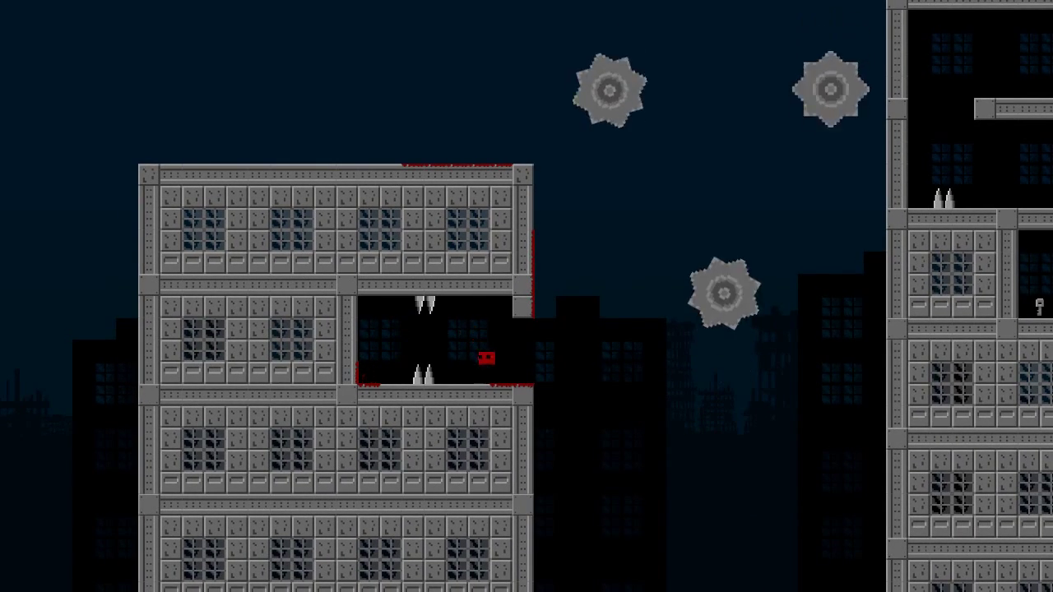
pyautogui.press('space')
pyautogui.press('space')
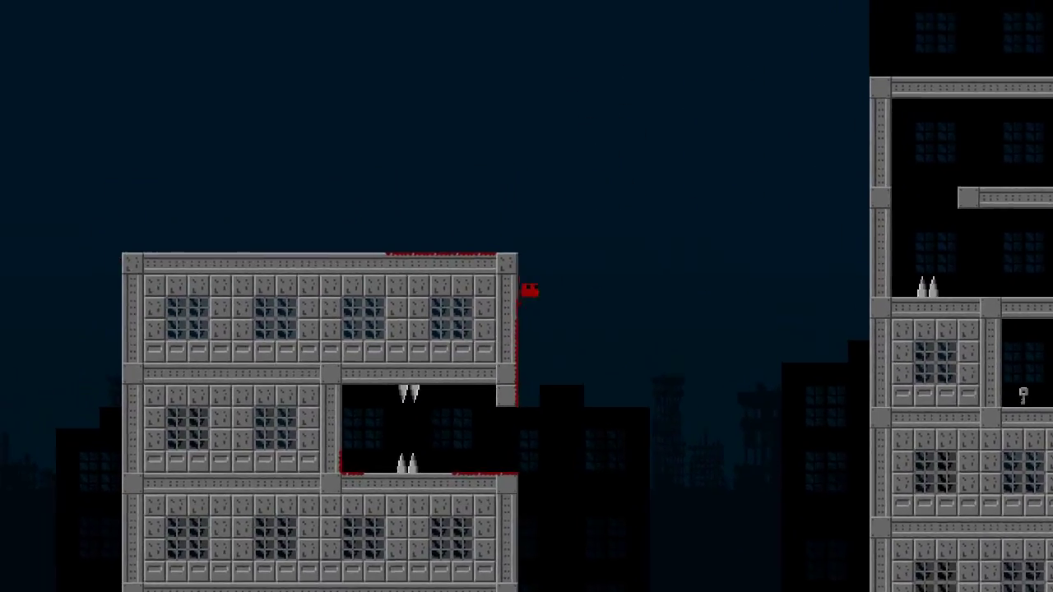
pyautogui.press('space')
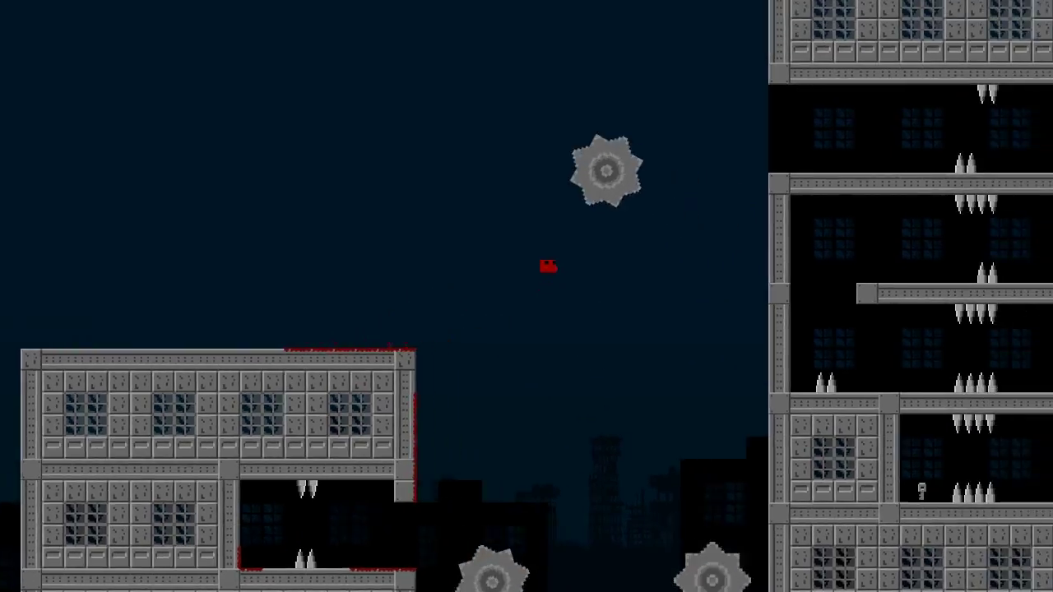
# Step: Cling to the tall building, drop into the gap, and jump out of the notch onto the rooftop
pyautogui.press('Right')
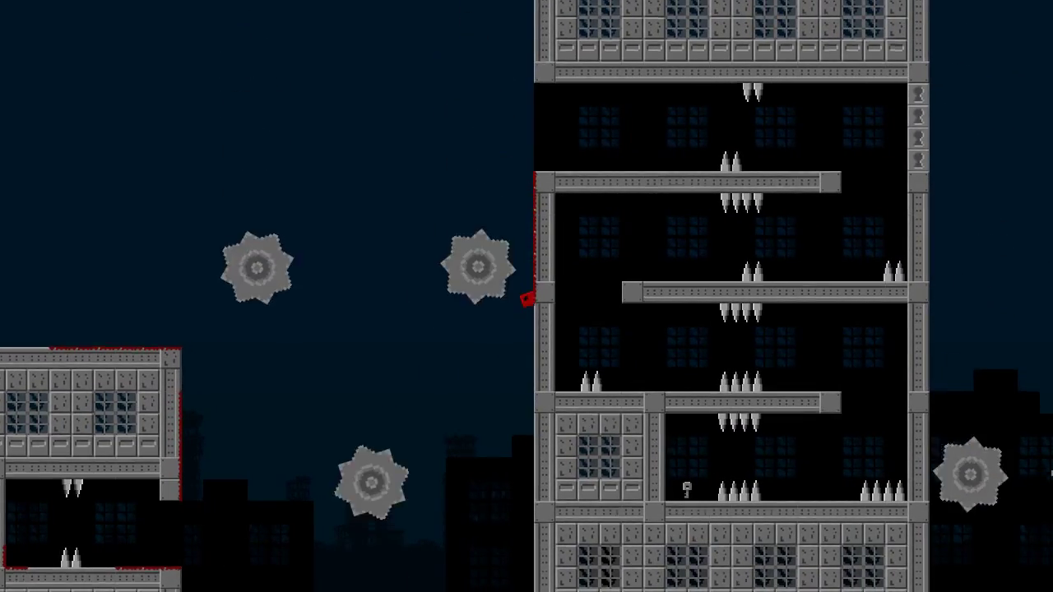
pyautogui.press('Left')
pyautogui.press('Left')
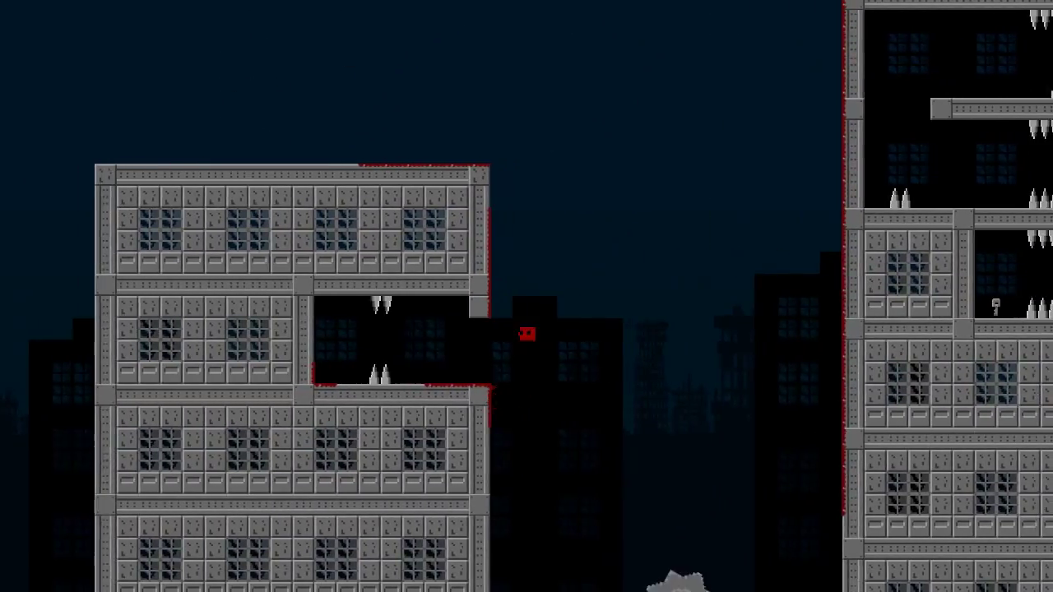
pyautogui.press('space')
pyautogui.press('Left')
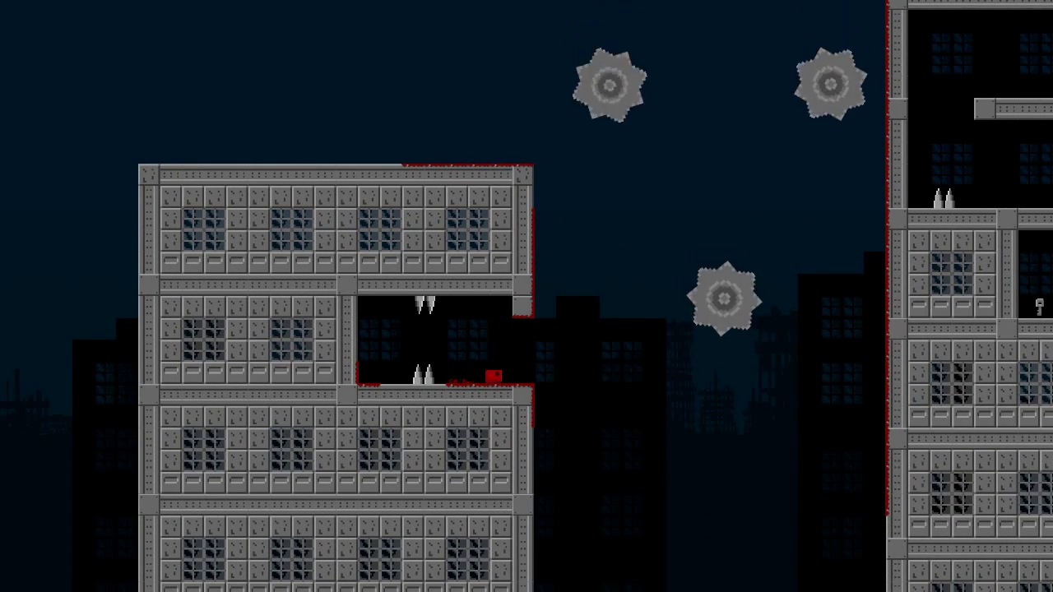
pyautogui.press('space')
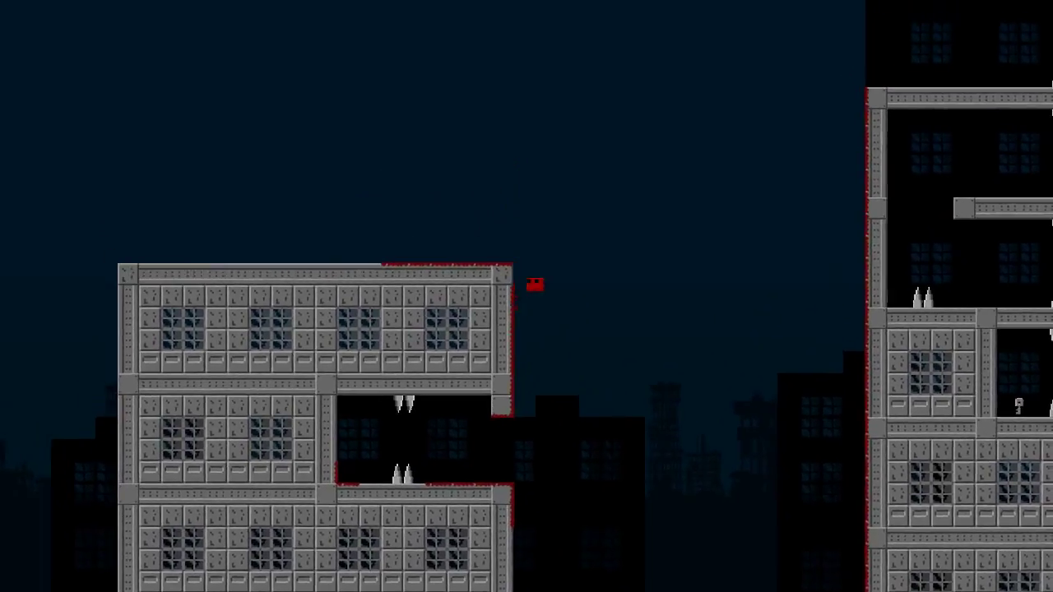
pyautogui.press('space')
# Step: Leap from the roof to the tall tower and wall-jump onto its top platform
pyautogui.press('Left')
pyautogui.press('space')
pyautogui.press('Right')
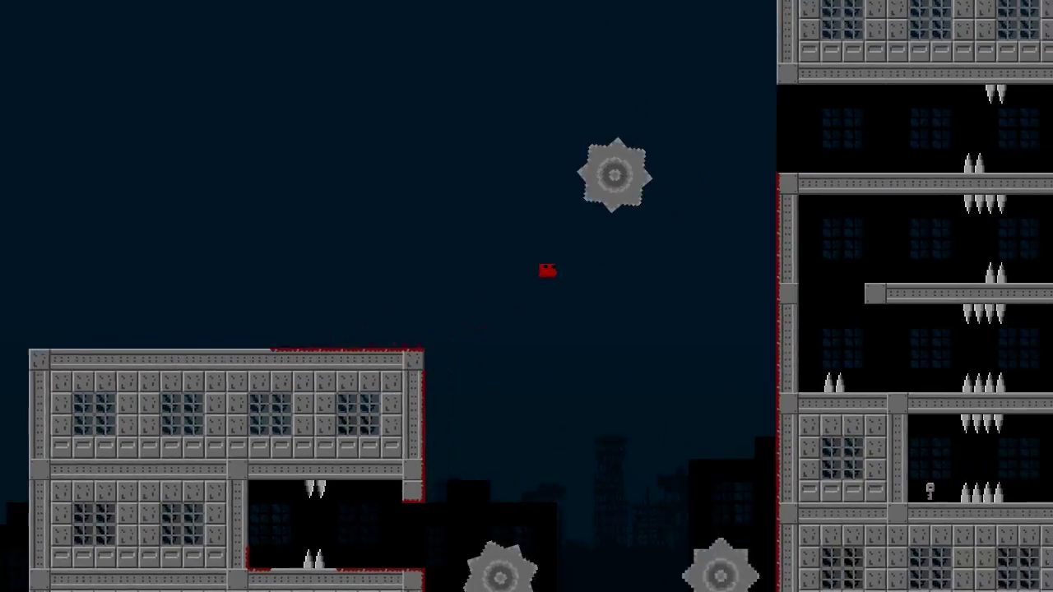
pyautogui.press('space')
pyautogui.press('Right')
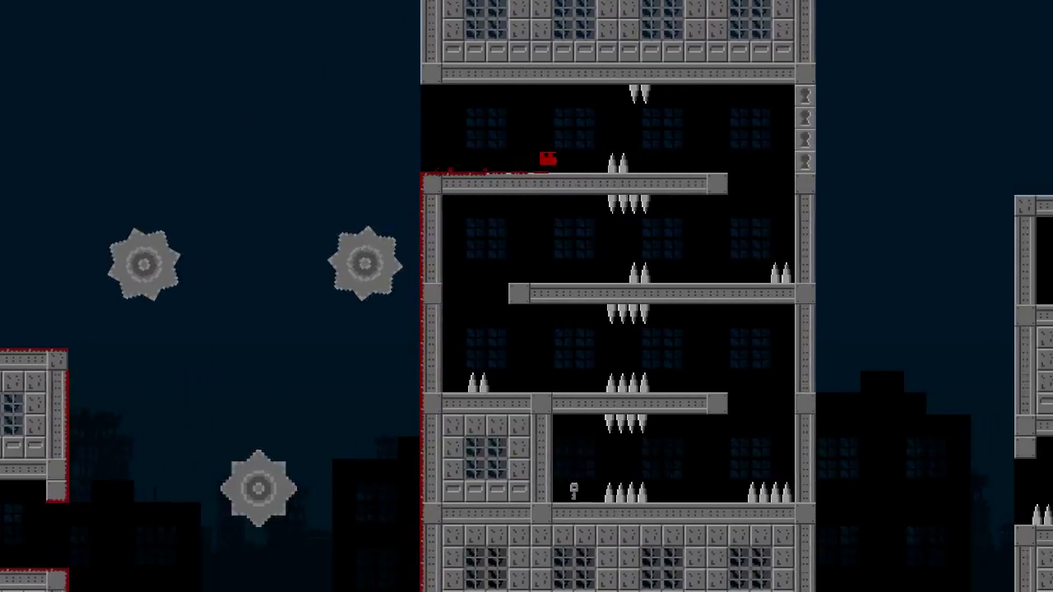
pyautogui.press('Right')
# Step: Drop past the platform edge, cling to the left wall, and jump across the spike room
pyautogui.press('space')
pyautogui.press('Down')
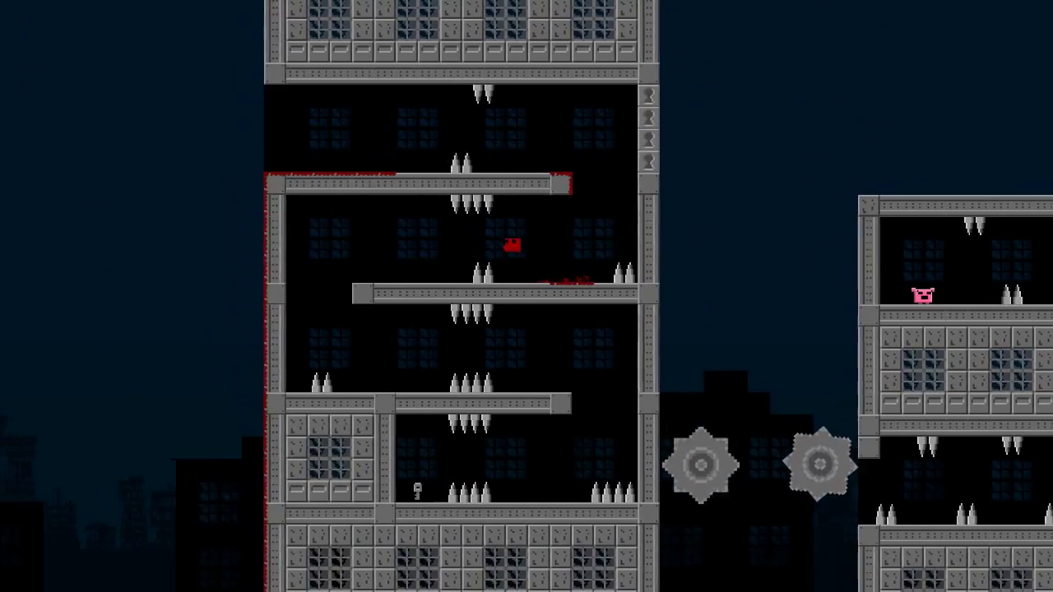
pyautogui.press('Left')
pyautogui.press('Left')
pyautogui.press('space')
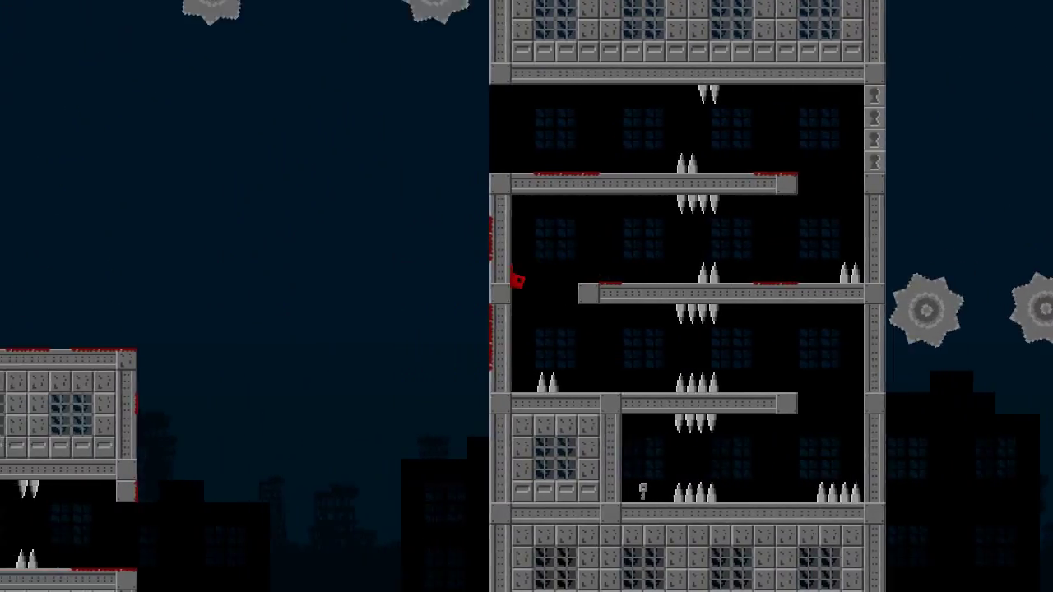
pyautogui.press('space')
pyautogui.press('Right')
pyautogui.press('Right')
pyautogui.press('space')
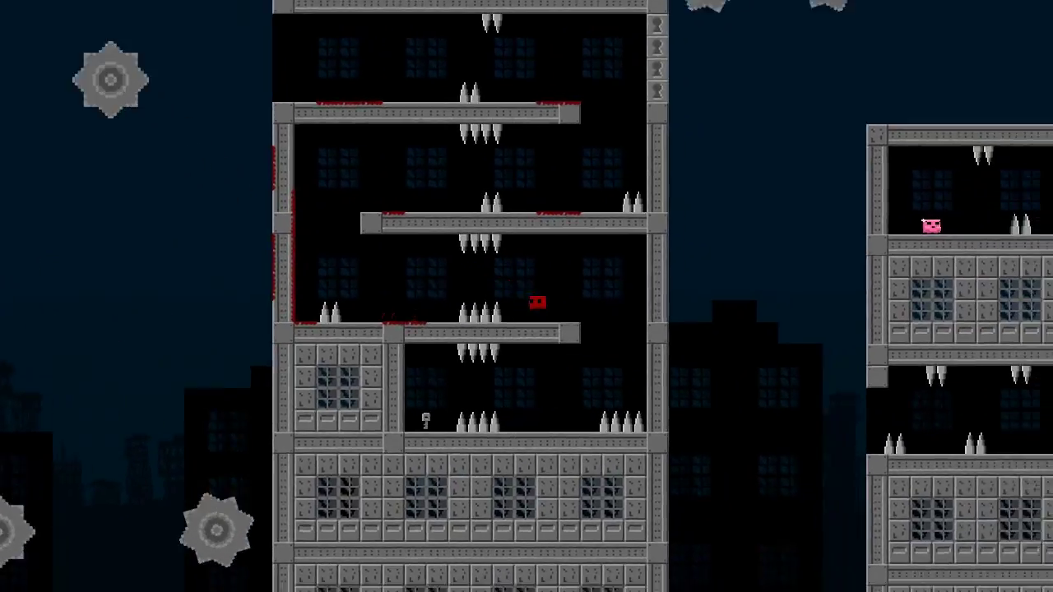
# Step: Drop to the lower floor and grab the first key
pyautogui.press('Left')
pyautogui.press('Down')
pyautogui.press('Left')
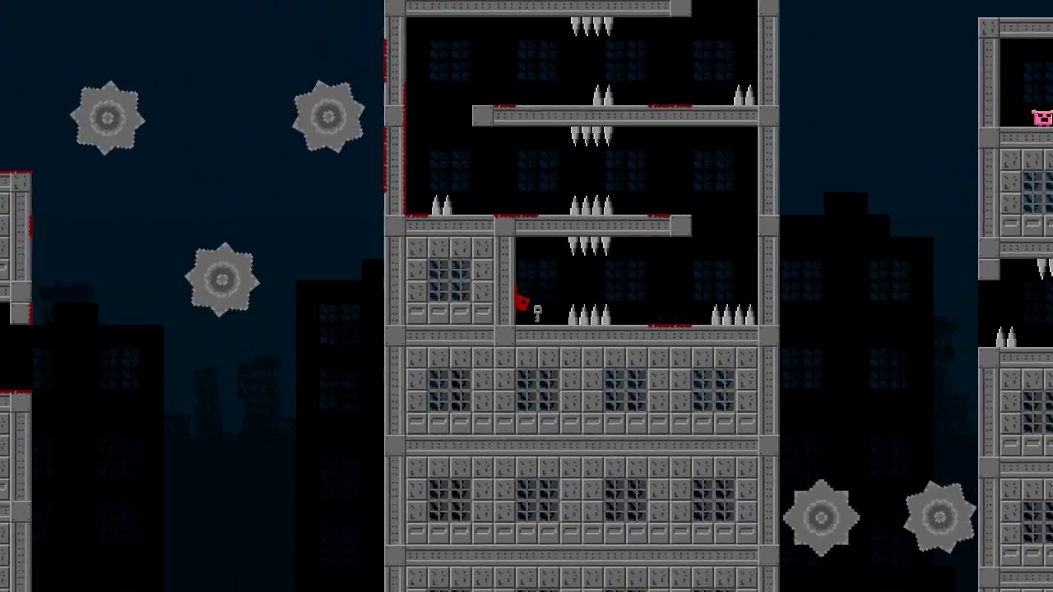
pyautogui.press('Right')
pyautogui.press('space')
# Step: Climb back up through the spike room onto the tower's middle platform
pyautogui.press('Right')
pyautogui.press('space')
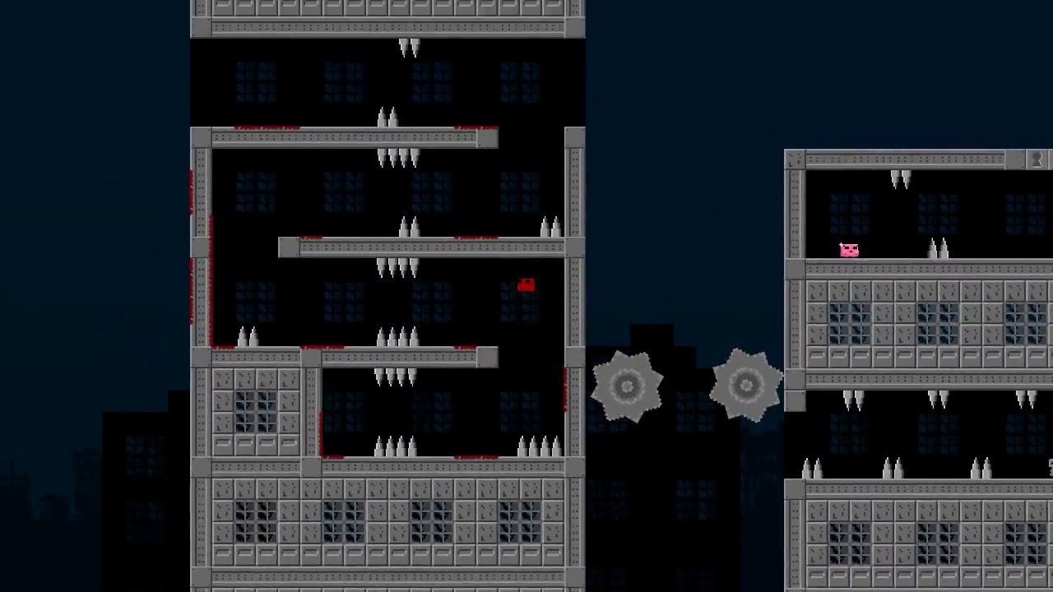
pyautogui.press('Left')
pyautogui.press('space')
pyautogui.press('Left')
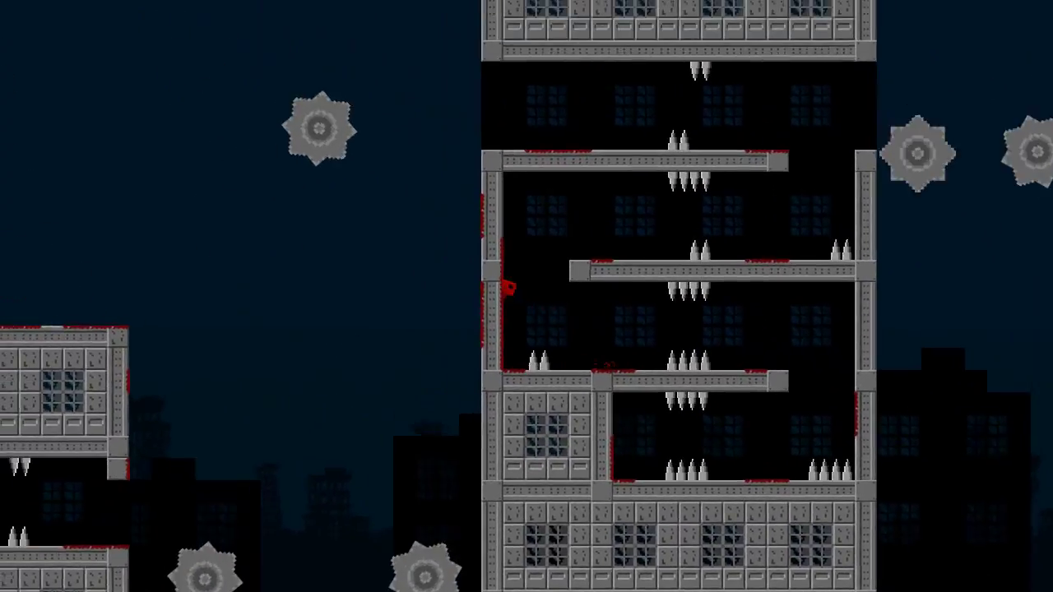
pyautogui.press('space')
pyautogui.press('Right')
pyautogui.press('Right')
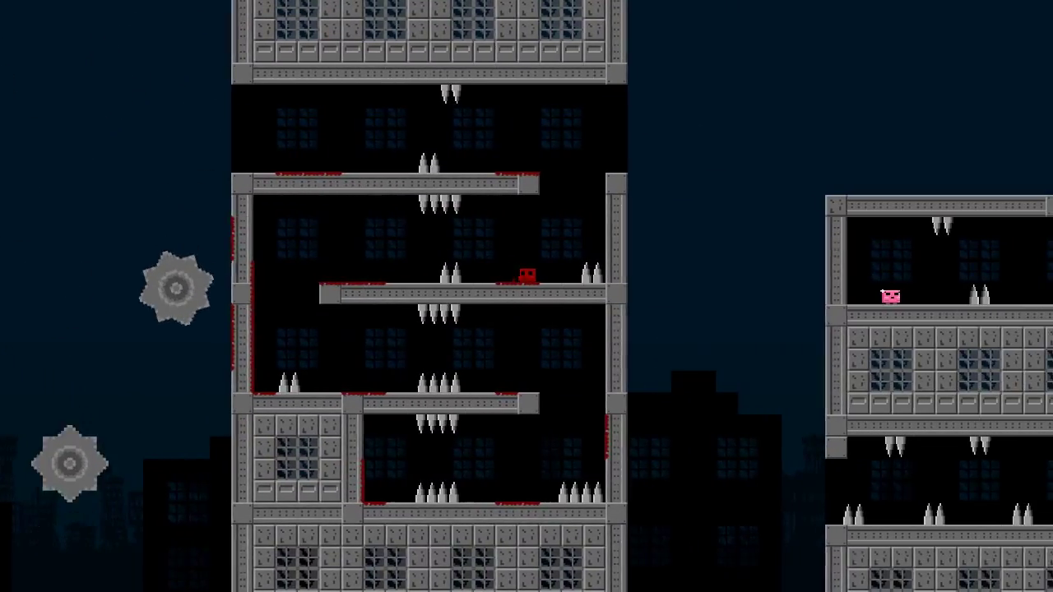
# Step: Jump the gap to the right building and run the spike corridor to collect the second key
pyautogui.press('Right')
pyautogui.press('space')
pyautogui.press('space')
pyautogui.press('Right')
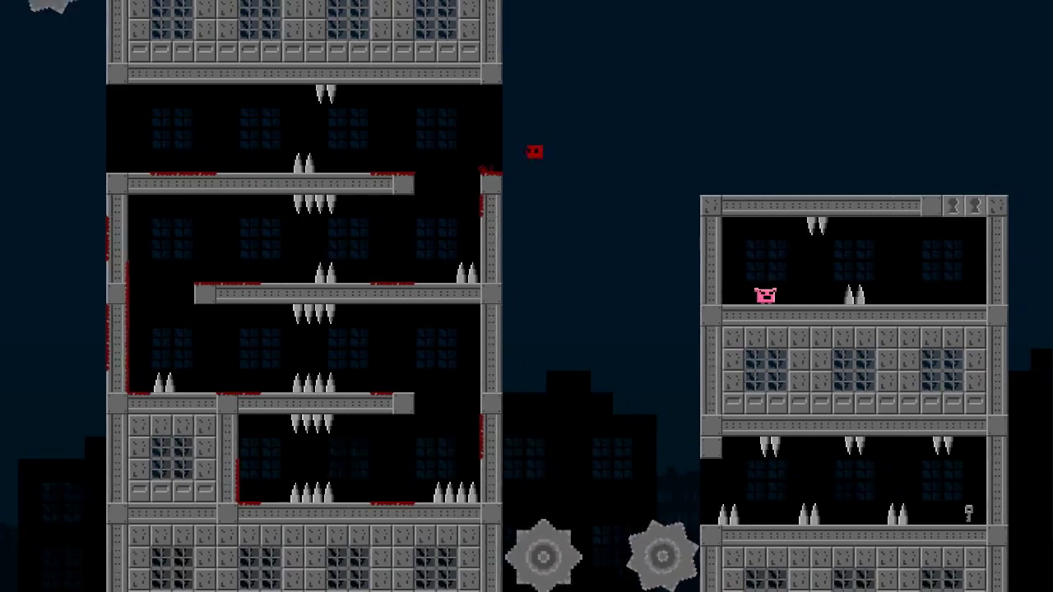
pyautogui.press('Right')
pyautogui.press('Right')
pyautogui.press('Right')
pyautogui.press('Right')
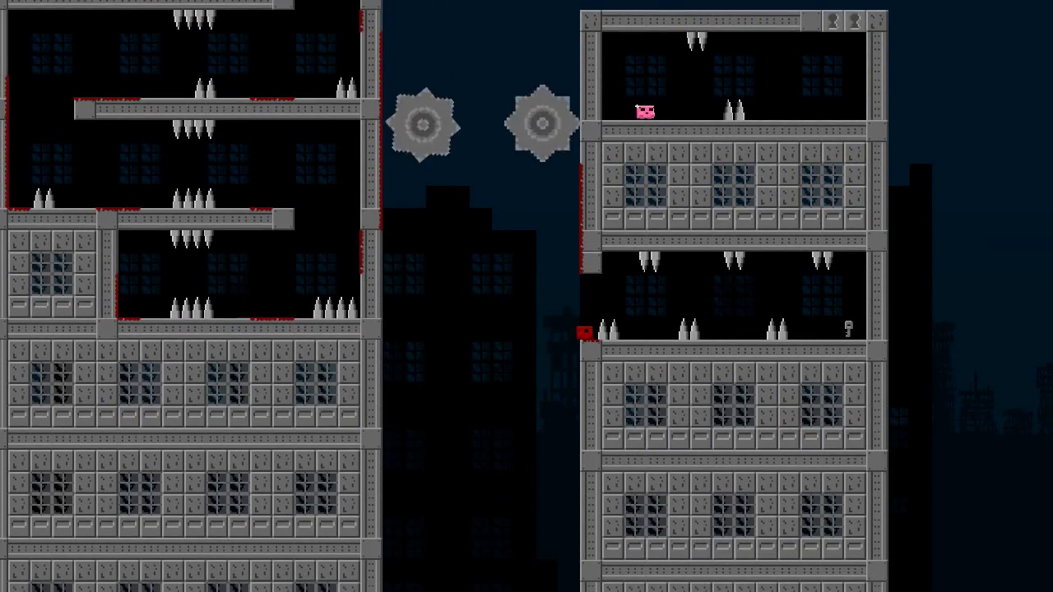
pyautogui.press('Right')
pyautogui.press('space')
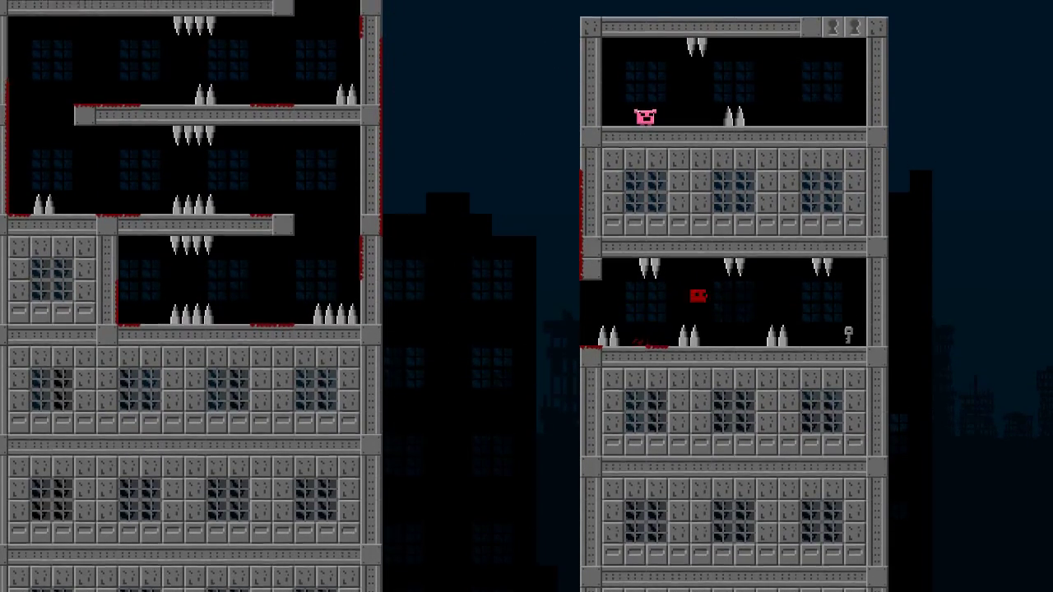
pyautogui.press('Right')
pyautogui.press('Right')
pyautogui.press('Right')
pyautogui.press('Left')
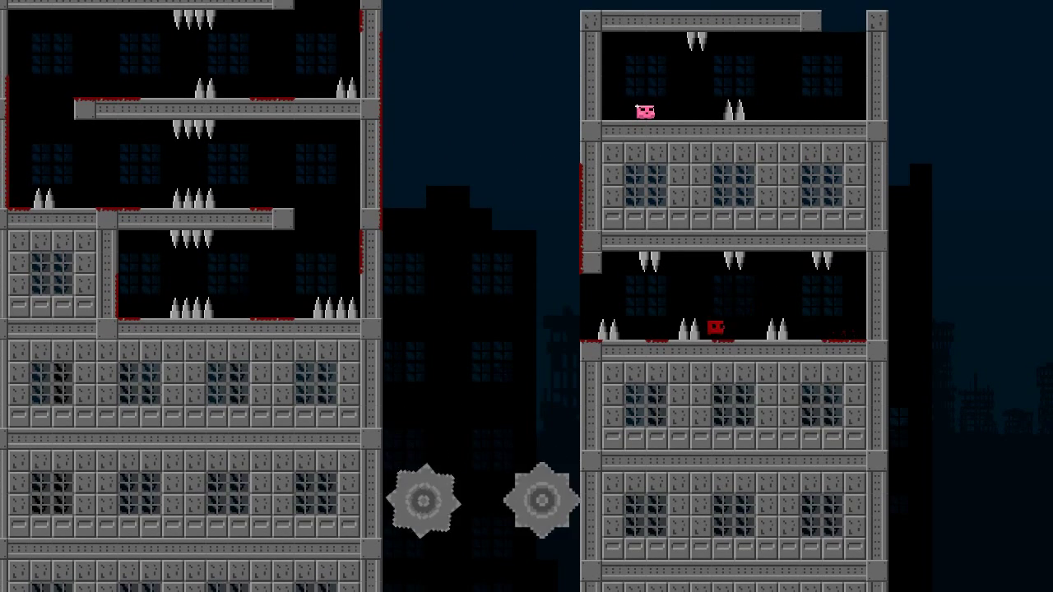
pyautogui.press('Right')
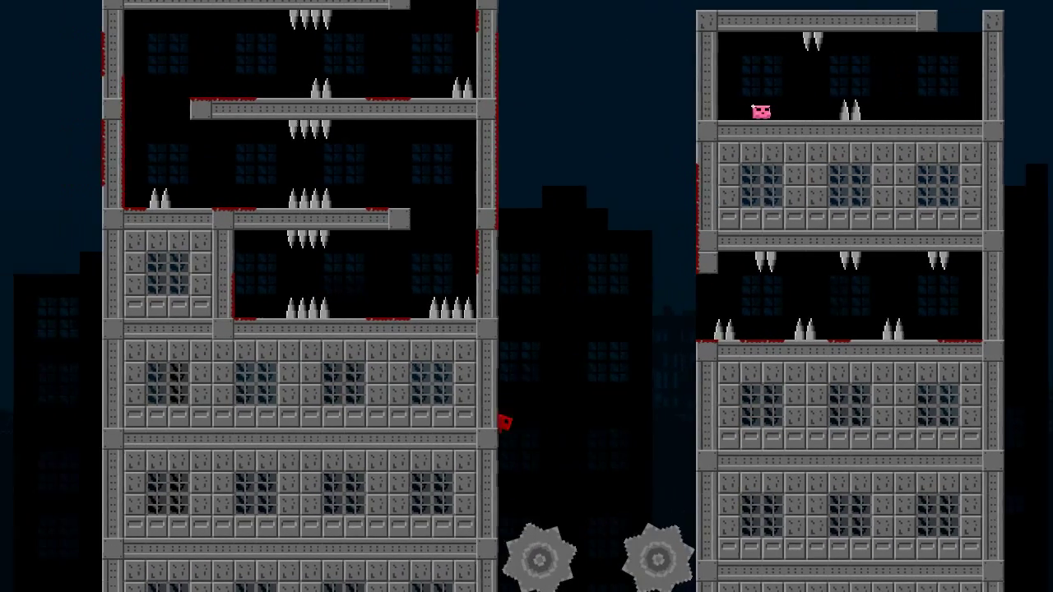
# Step: Run back along the lower corridor, wall-jump up the right building, and drop to Bandage Girl
pyautogui.press('space')
pyautogui.press('Left')
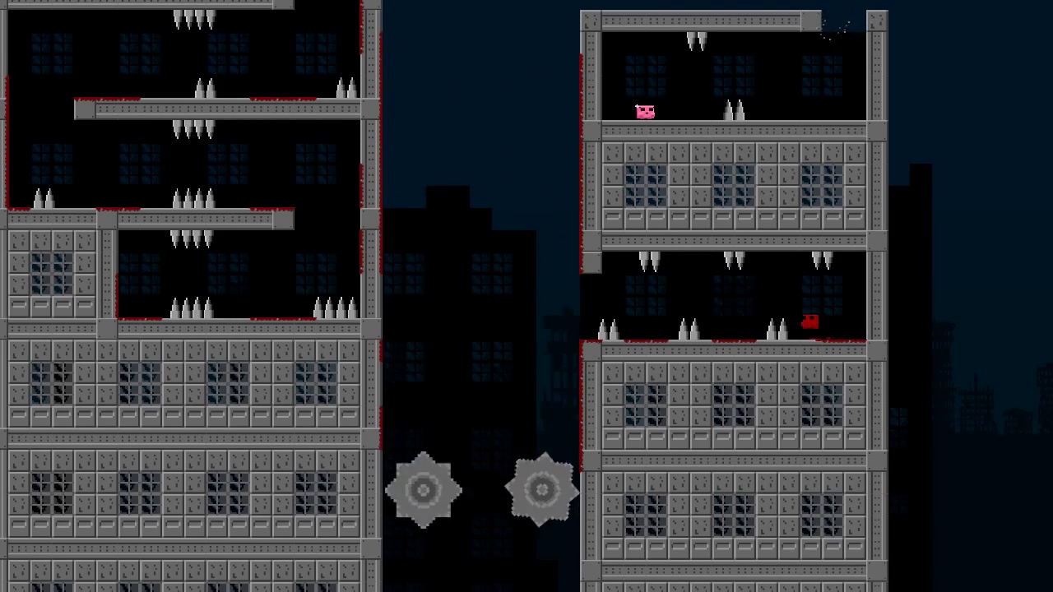
pyautogui.press('Left')
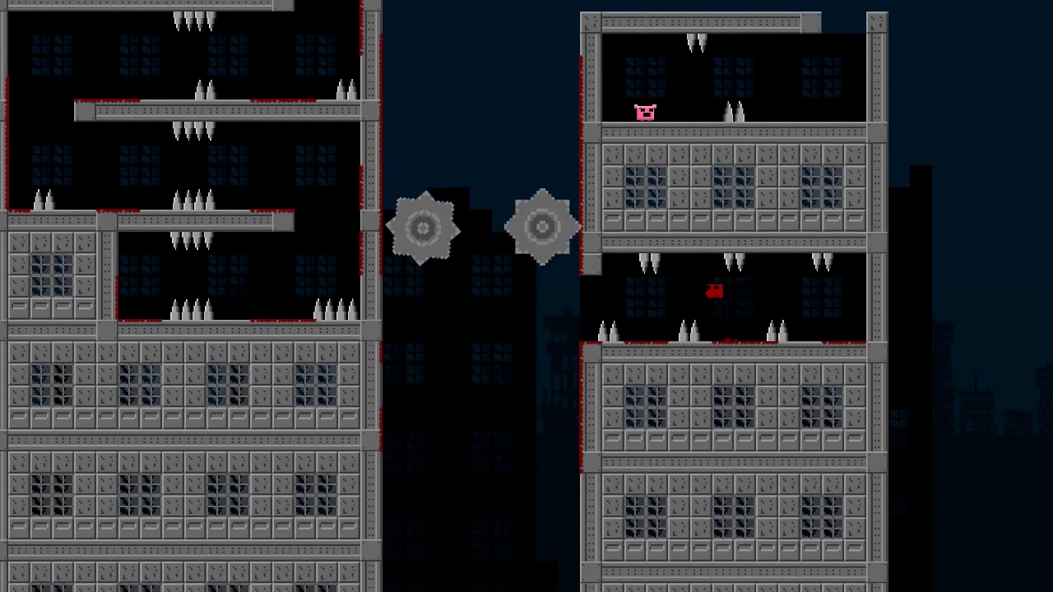
pyautogui.press('Left')
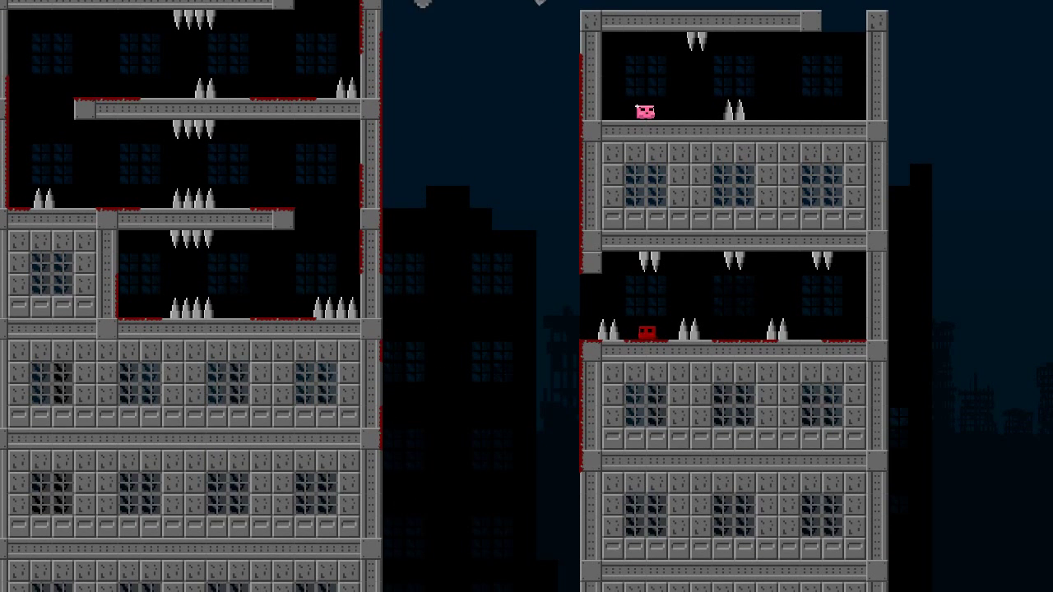
pyautogui.press('Left')
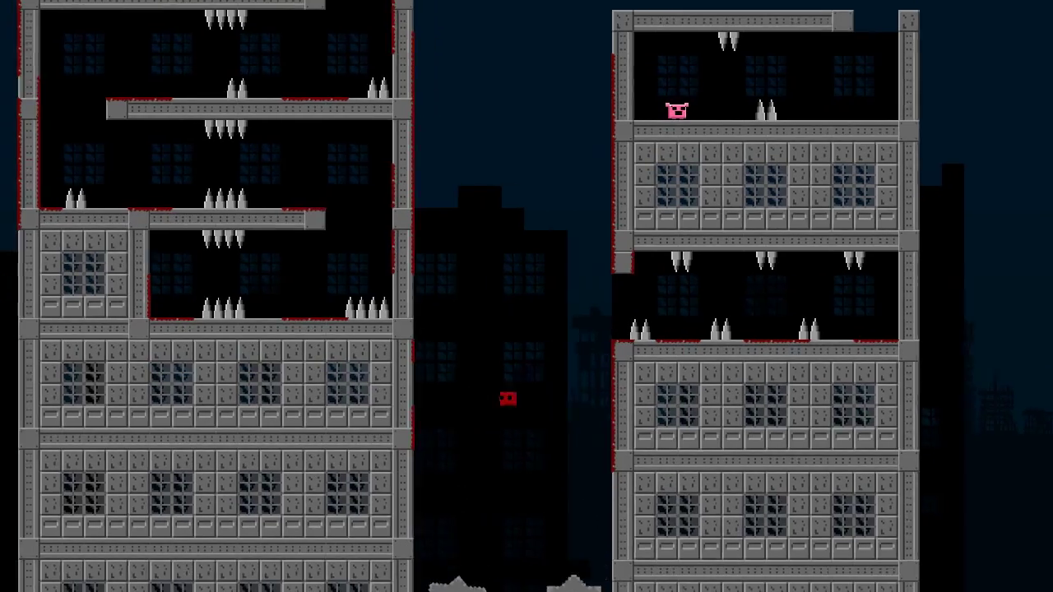
pyautogui.press('space')
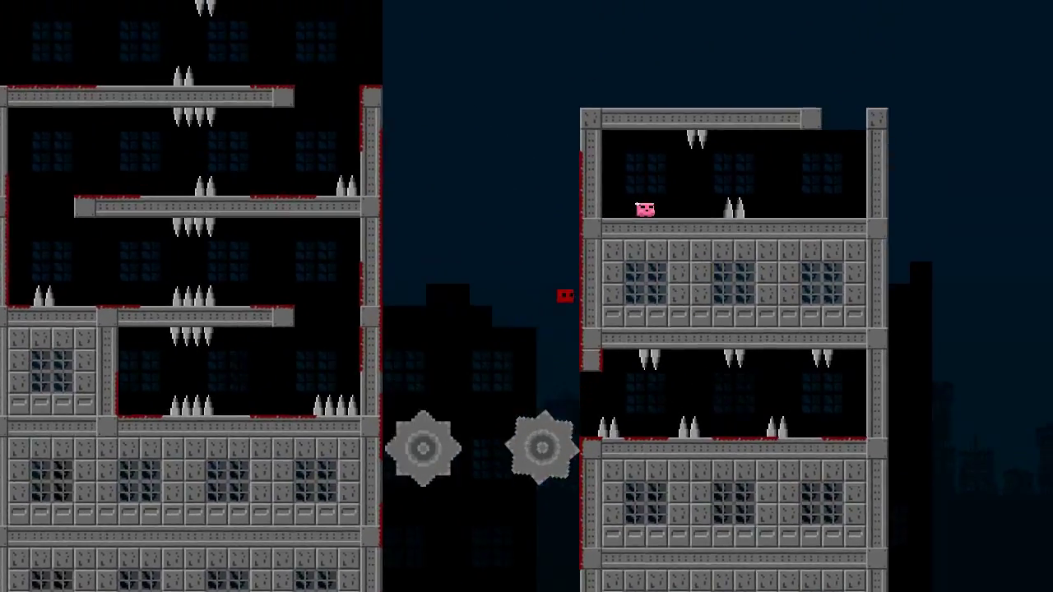
pyautogui.press('space')
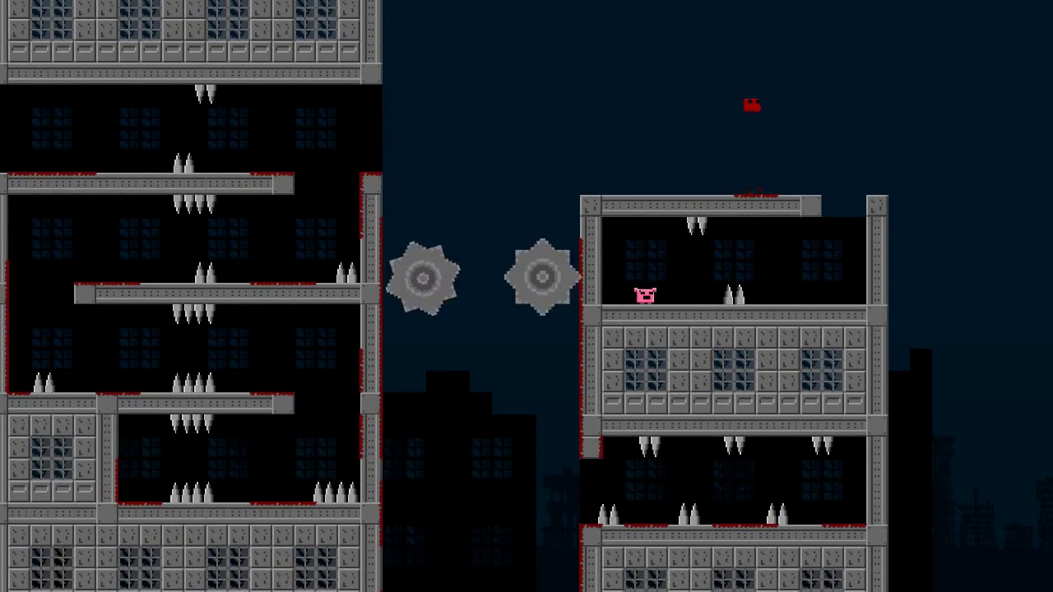
pyautogui.press('Left')
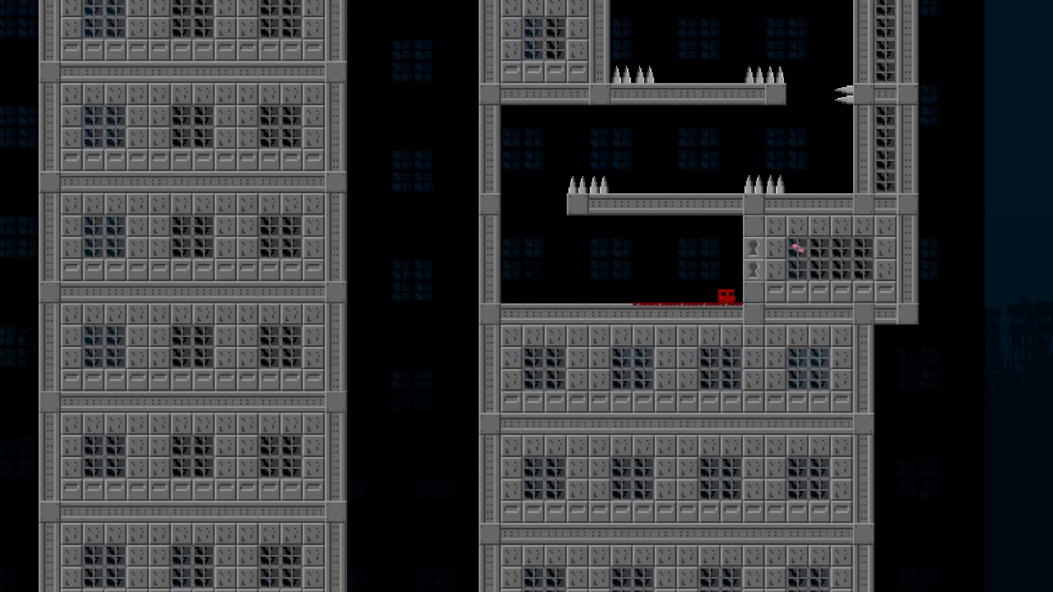
# Step: Wall-jump between the walls up into the upper corridor's right side
pyautogui.press('space')
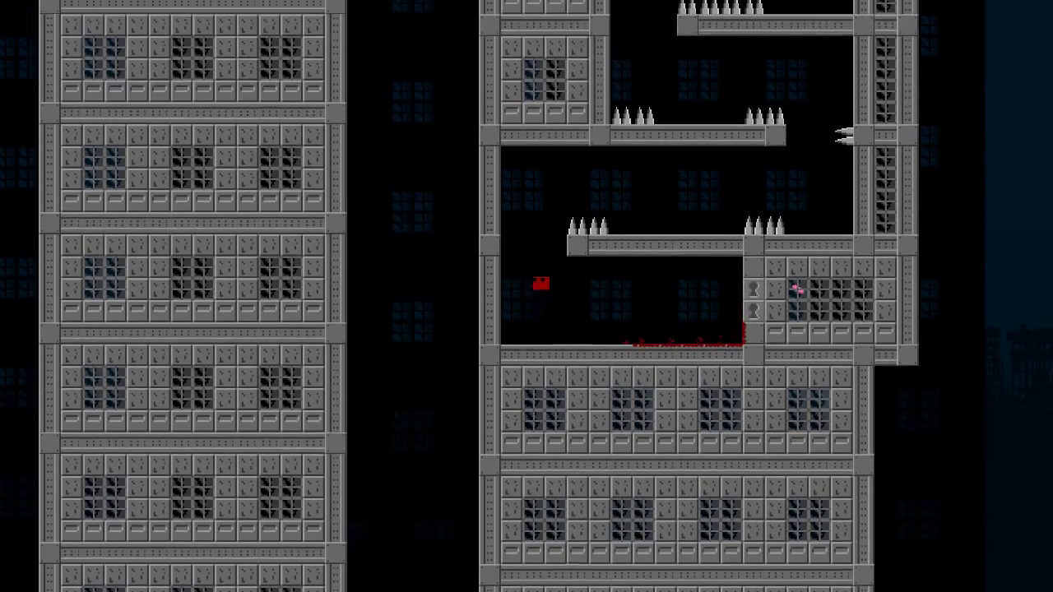
pyautogui.press('Right')
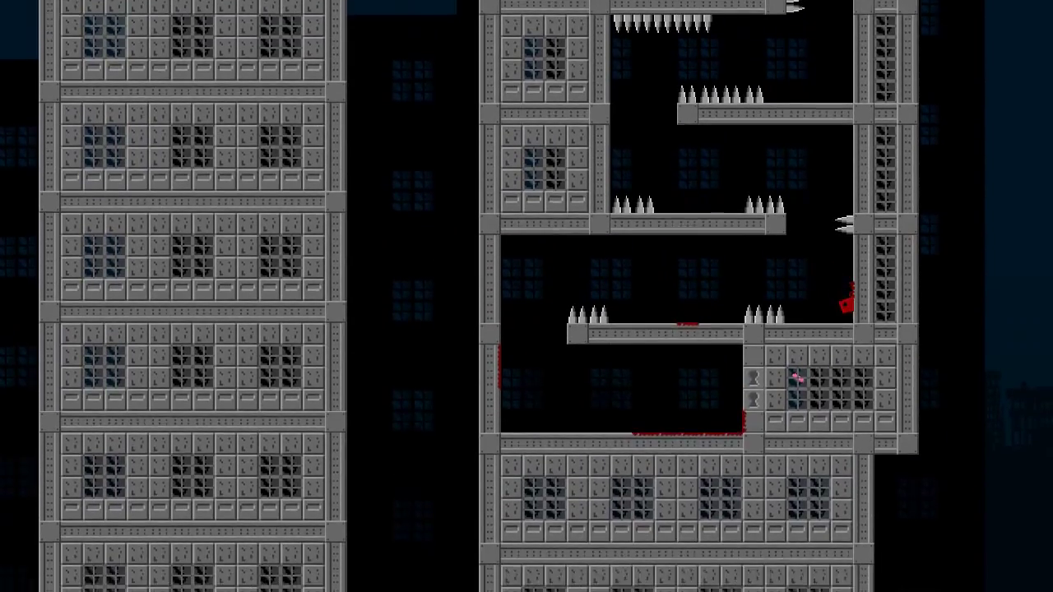
pyautogui.press('Up')
pyautogui.press('Left')
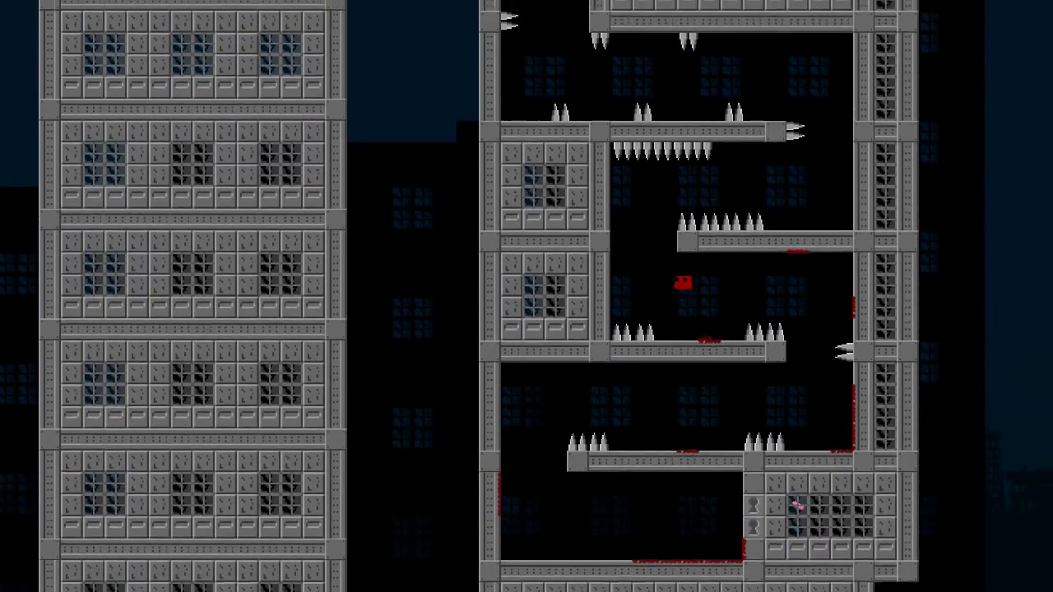
pyautogui.press('Left')
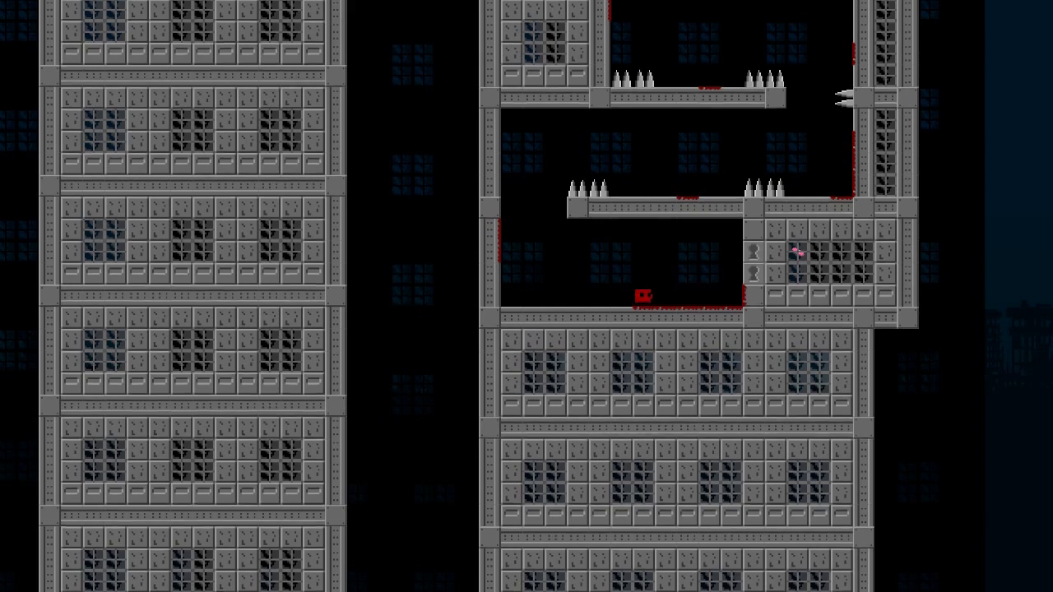
pyautogui.press('Right')
pyautogui.press('Up')
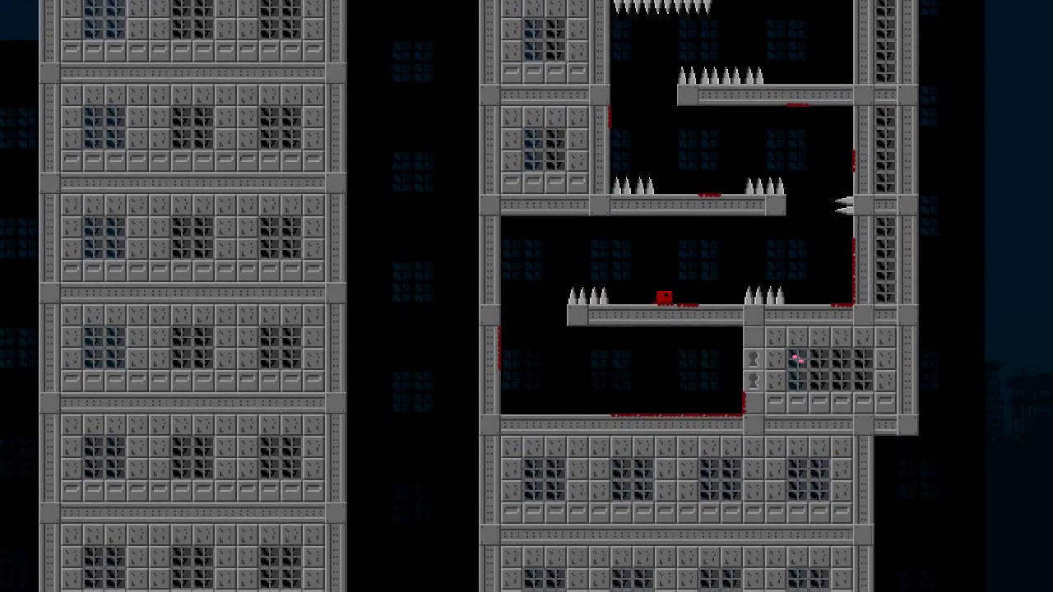
# Step: Wall-jump up past the spikes and run left along the platform between spikes
pyautogui.press('Right')
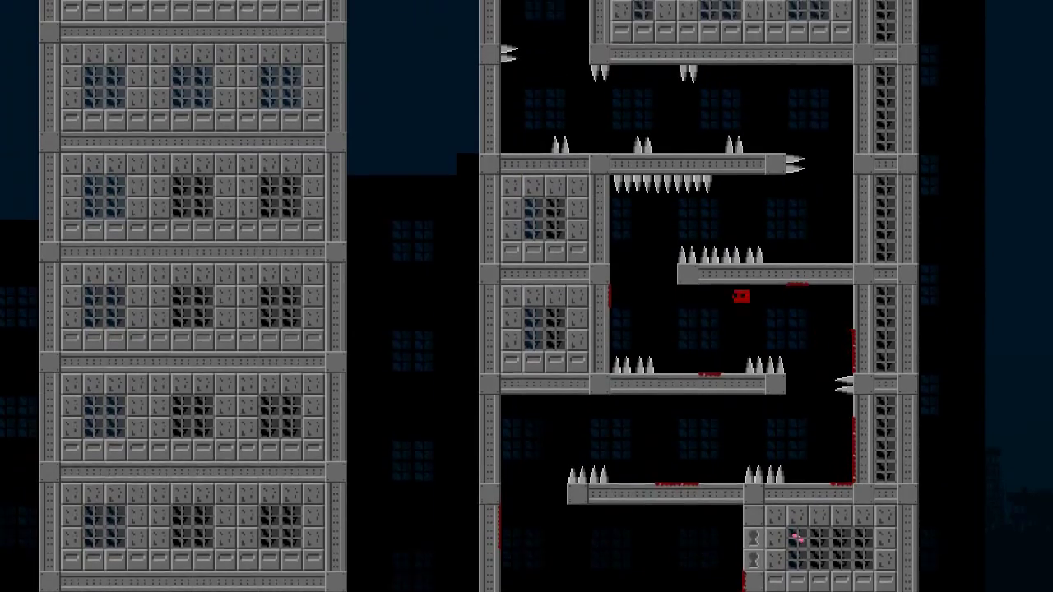
pyautogui.press('Left')
pyautogui.press('Up')
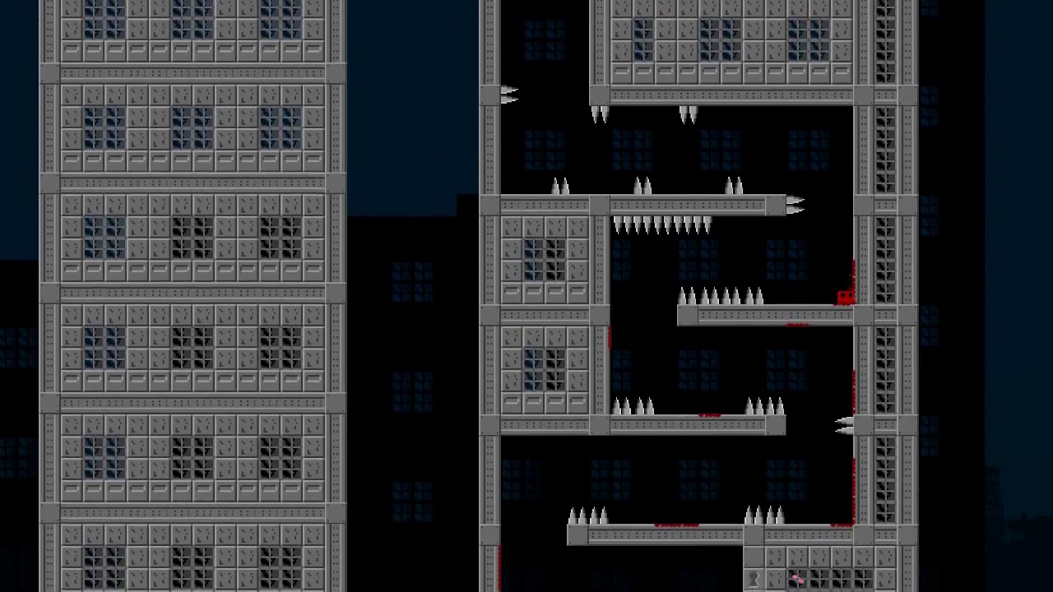
pyautogui.press('Right')
pyautogui.press('Left')
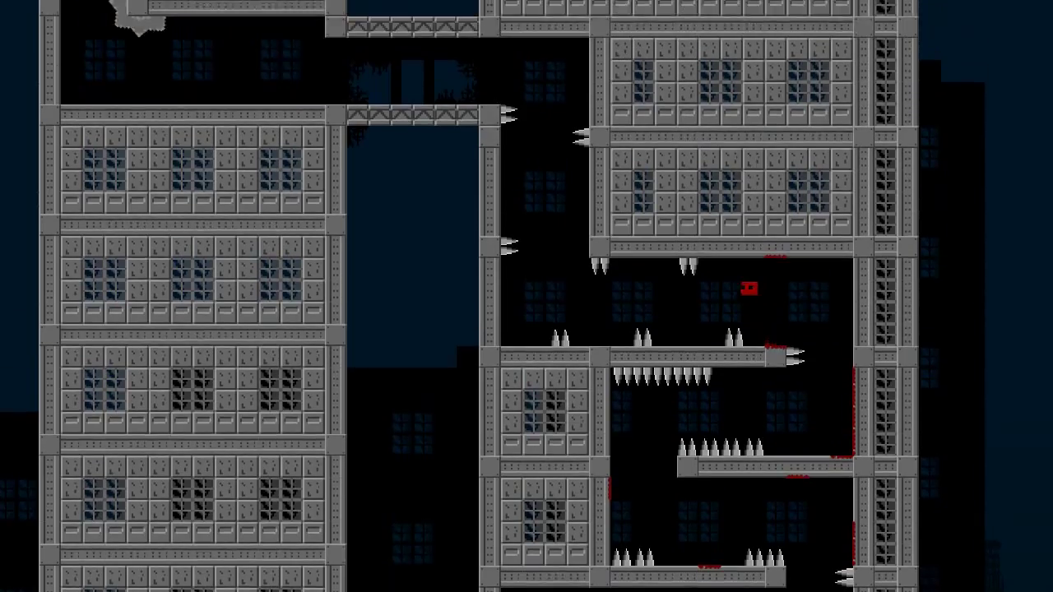
pyautogui.press('Up')
# Step: Climb the wall through the corridor into the left room and onto its higher platform
pyautogui.press('Up')
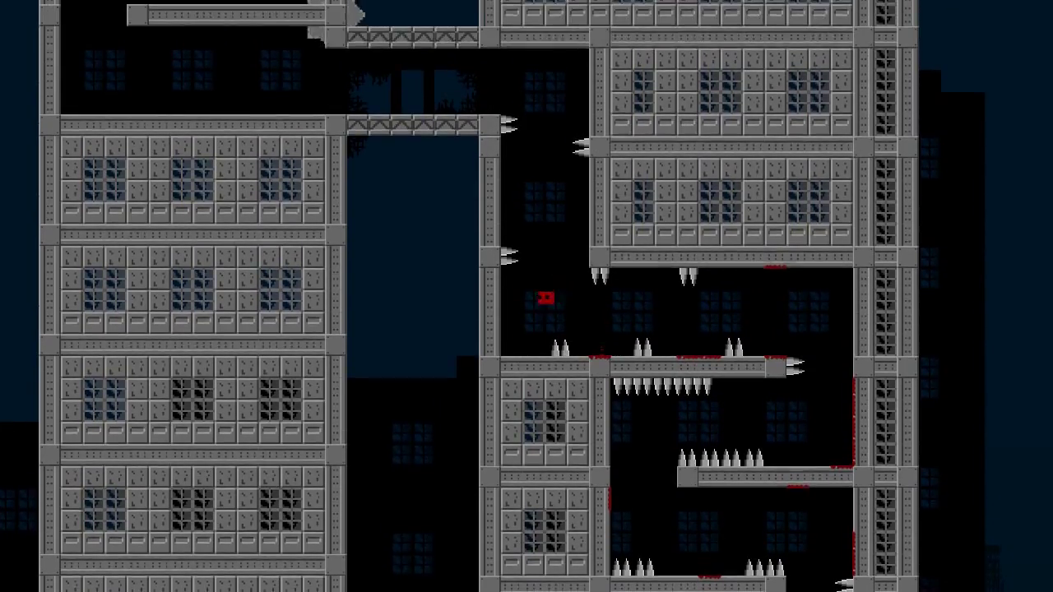
pyautogui.press('Left')
pyautogui.press('Up')
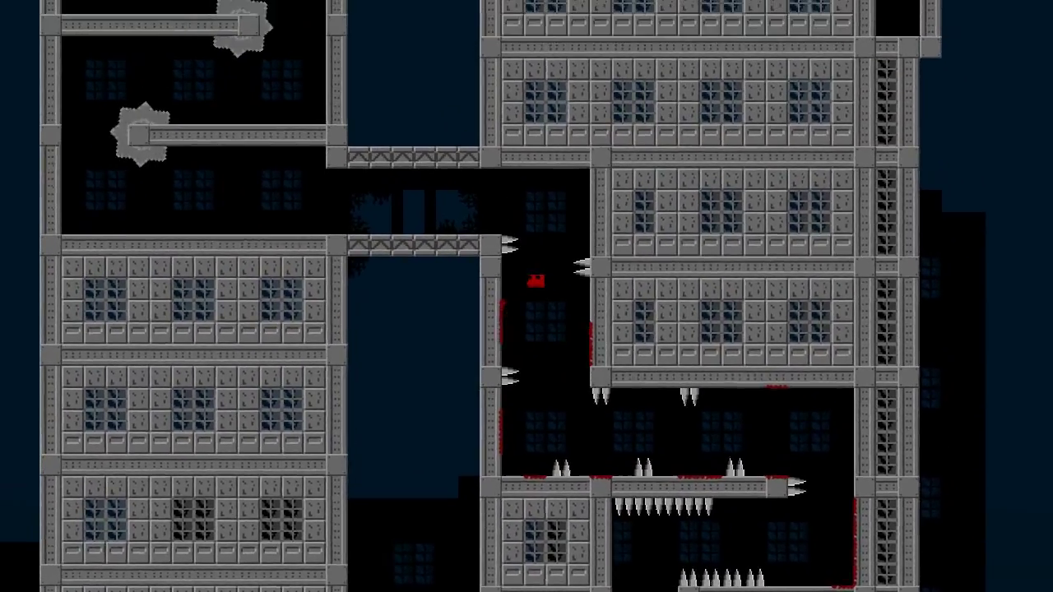
pyautogui.press('Left')
pyautogui.press('Left')
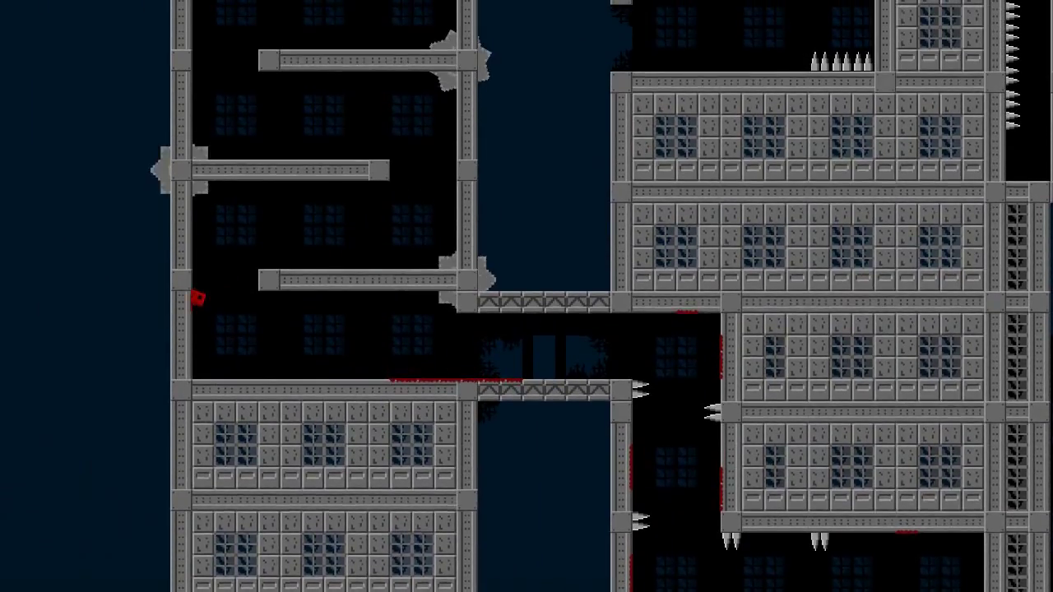
pyautogui.press('Up')
pyautogui.press('Right')
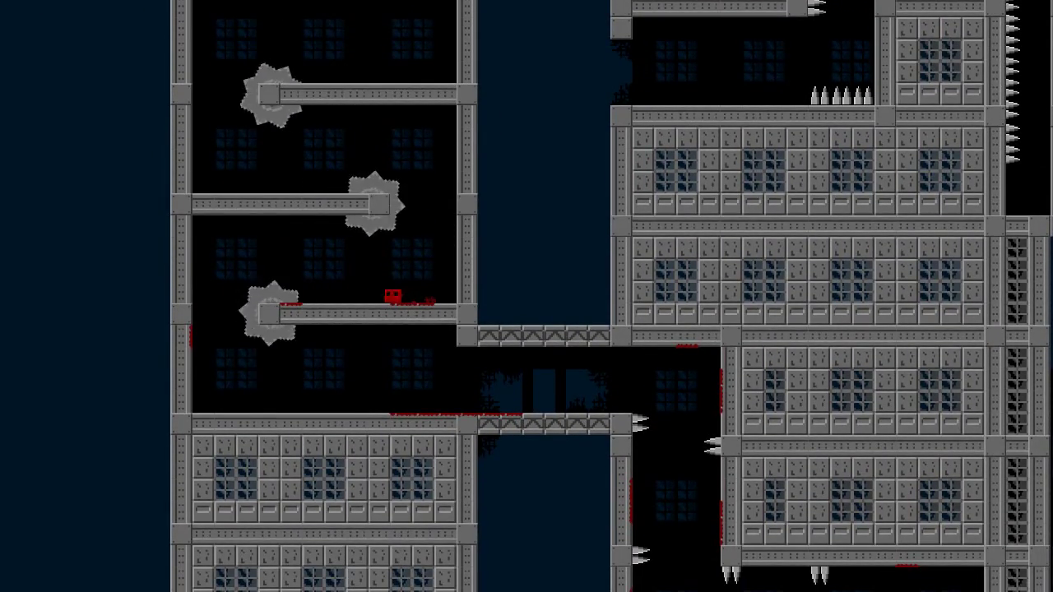
# Step: Wall-jump up the left tower past the sawblades and leap toward the right building
pyautogui.press('Up')
pyautogui.press('Left')
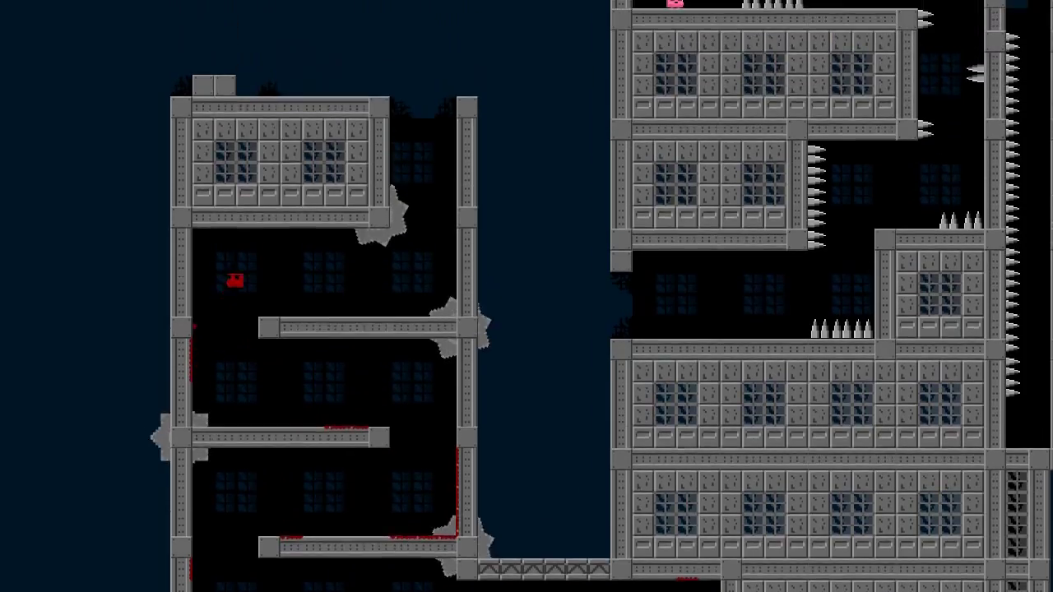
pyautogui.press('Right')
pyautogui.press('Up')
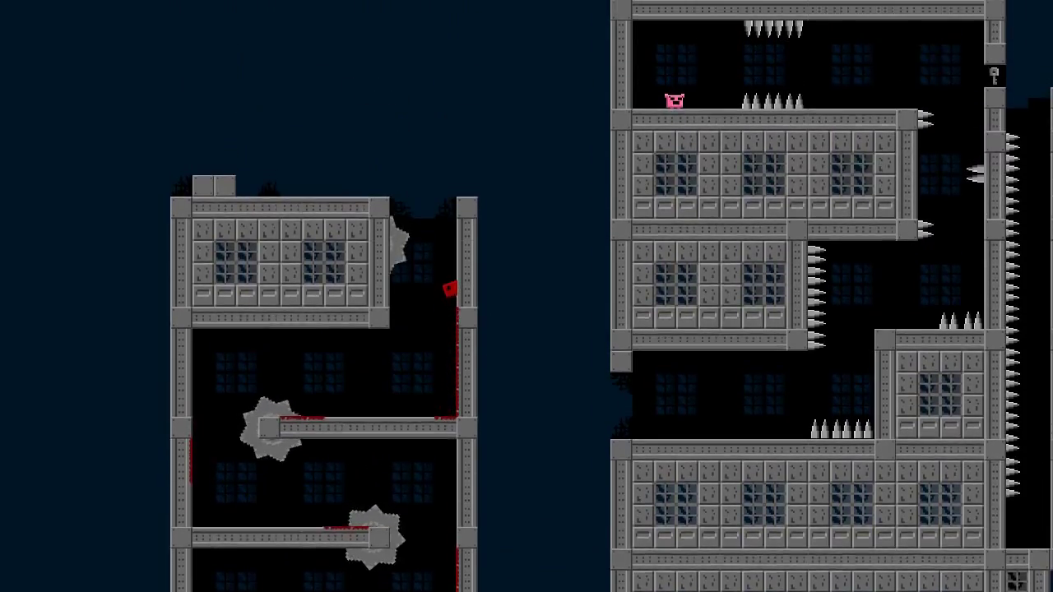
pyautogui.press('Up')
# Step: Land on the right building's ledge, hop the spike row, and scale the right wall
pyautogui.press('Right')
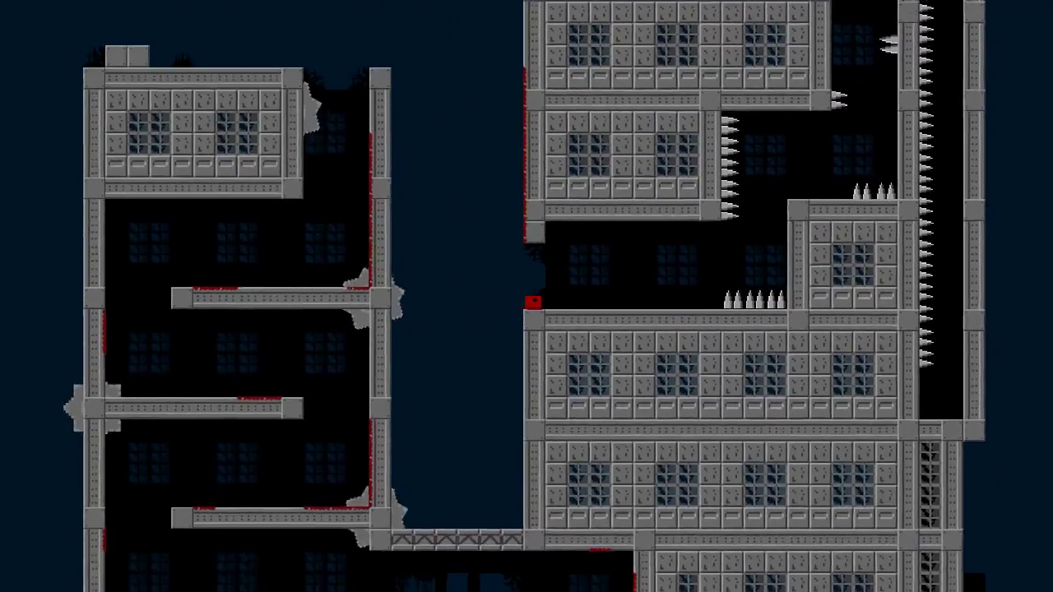
pyautogui.press('Right')
pyautogui.press('Up')
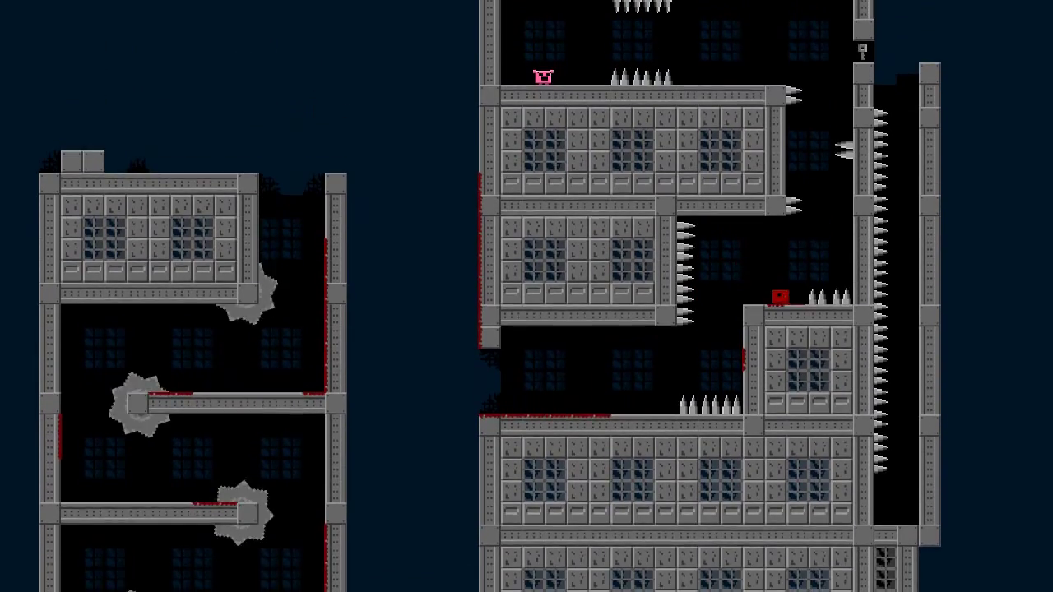
pyautogui.press('Up')
pyautogui.press('Right')
pyautogui.press('Right')
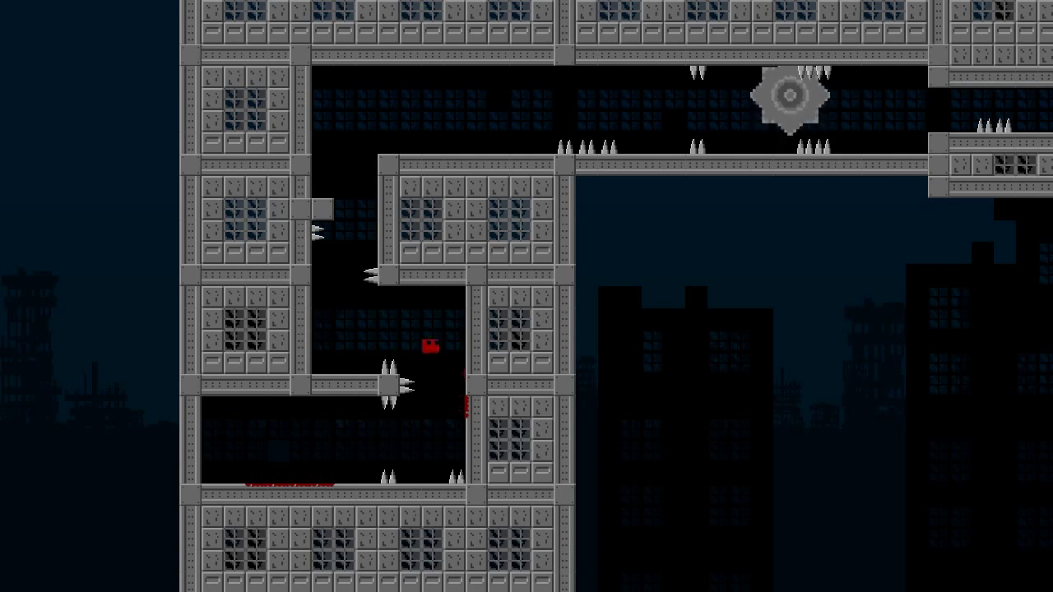
# Step: Climb into the upper corridor and run right, hopping the sawblade onto the spiked platform
pyautogui.press('Up')
pyautogui.press('Right')
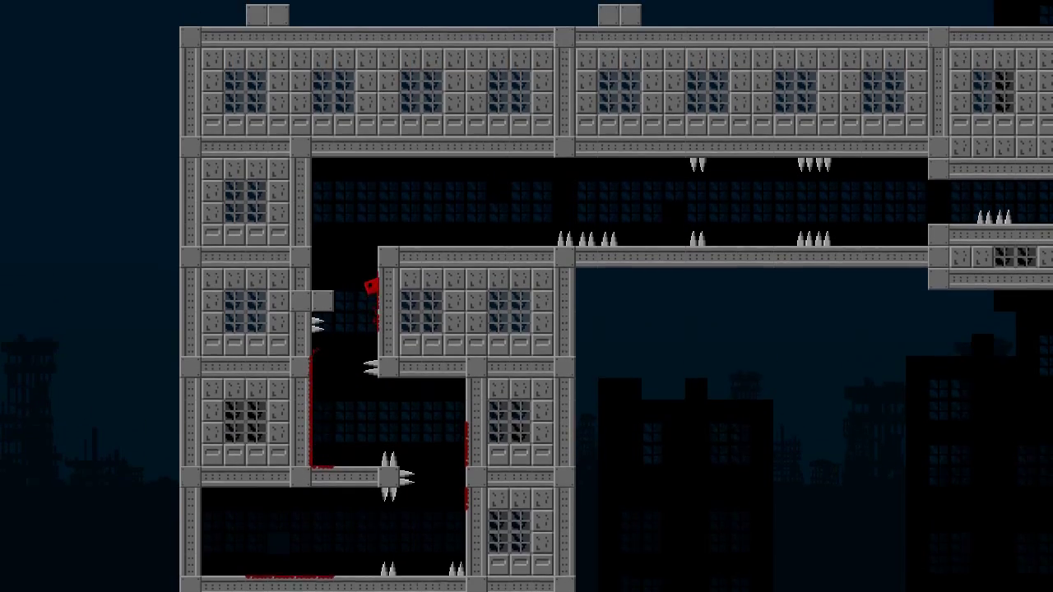
pyautogui.press('Right')
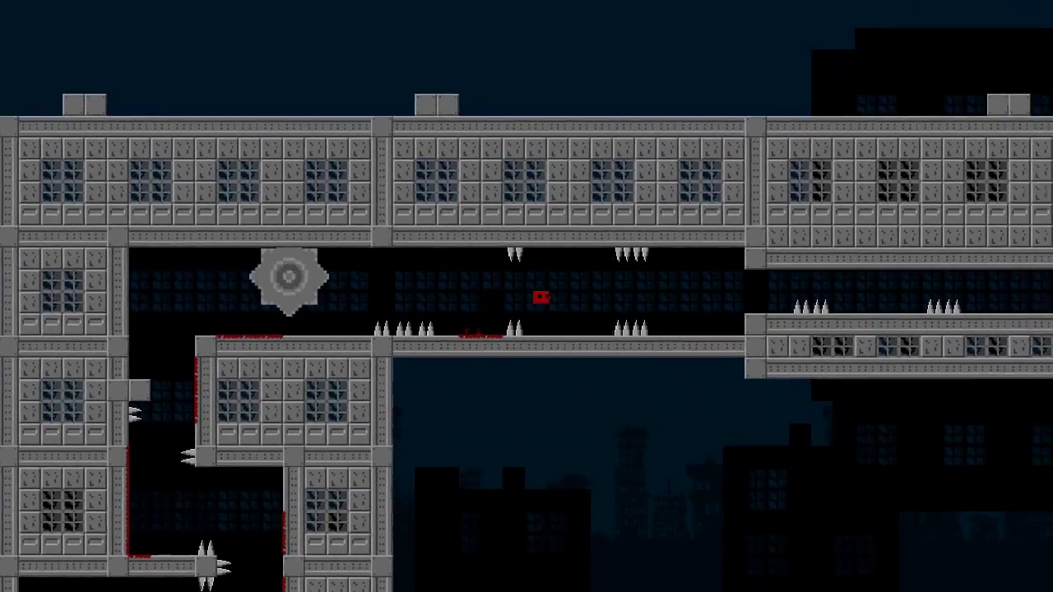
pyautogui.press('Right')
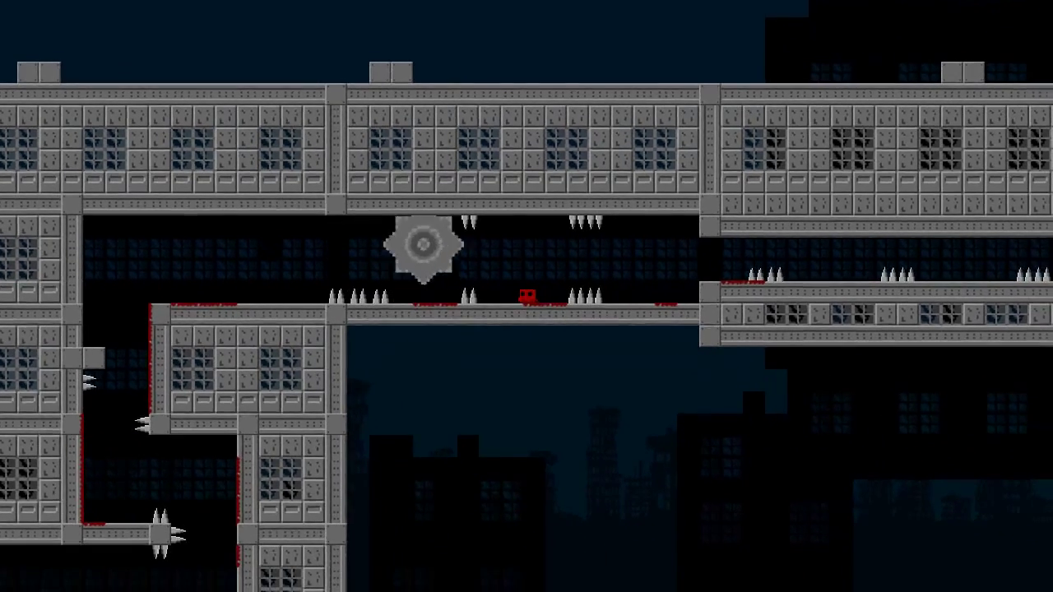
pyautogui.press('Right')
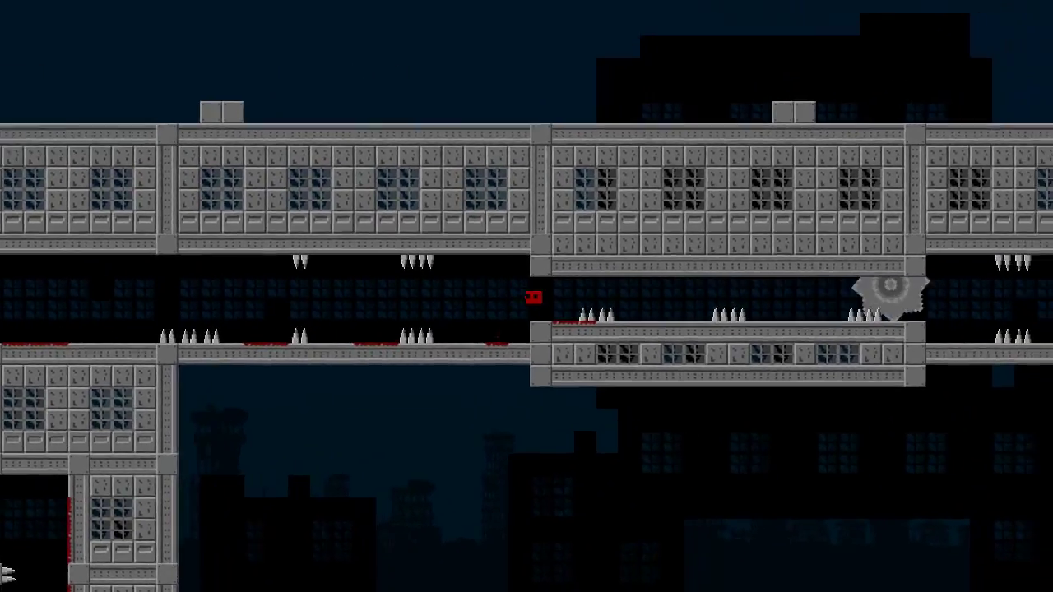
# Step: Outrun the flying sawblade down the spiked shaft, then start the Skyscraper level again
pyautogui.press('Right')
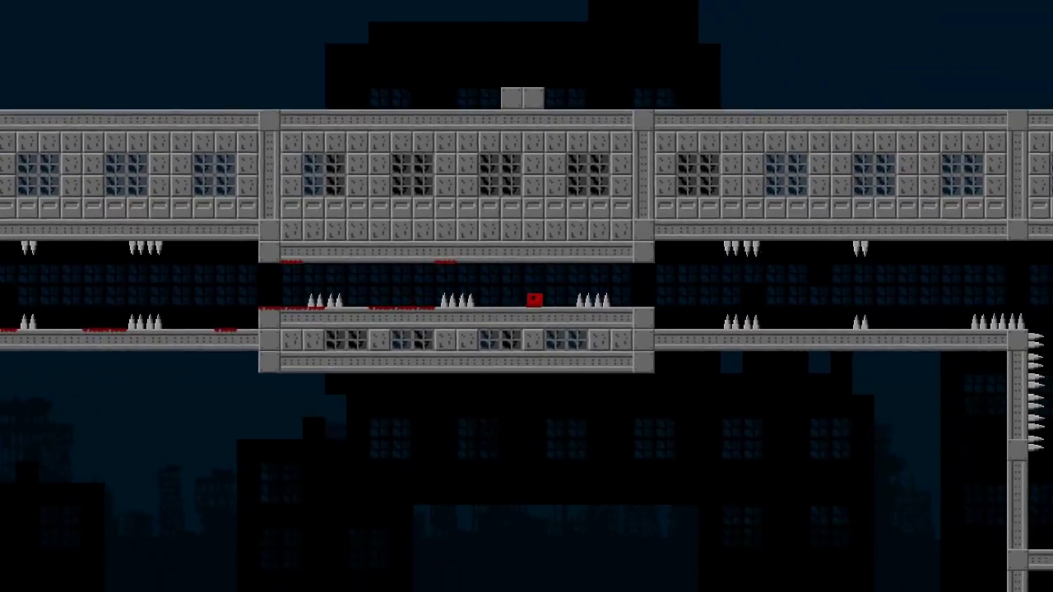
pyautogui.press('Right')
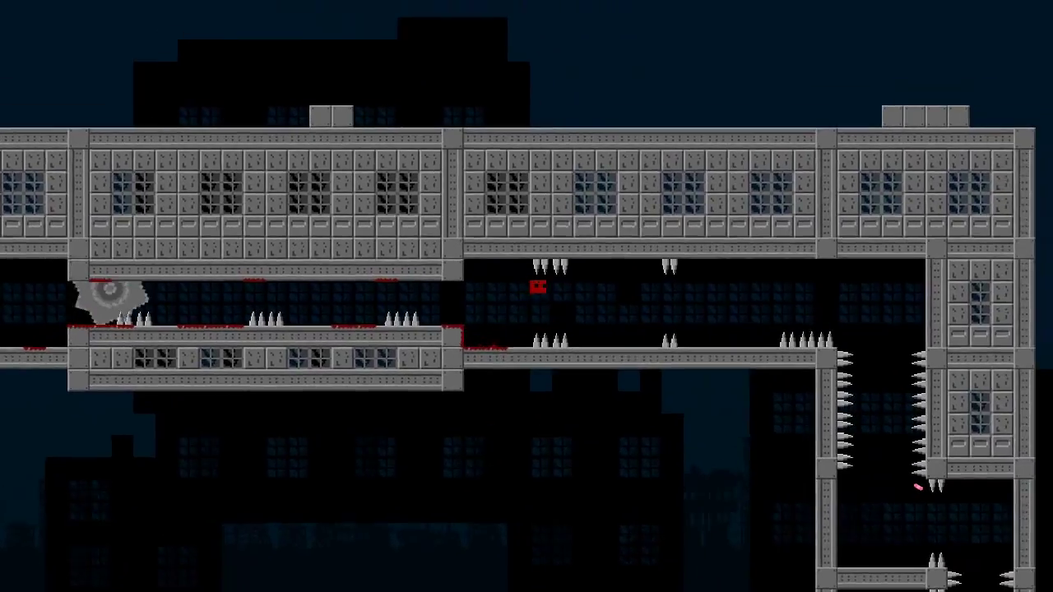
pyautogui.press('Right')
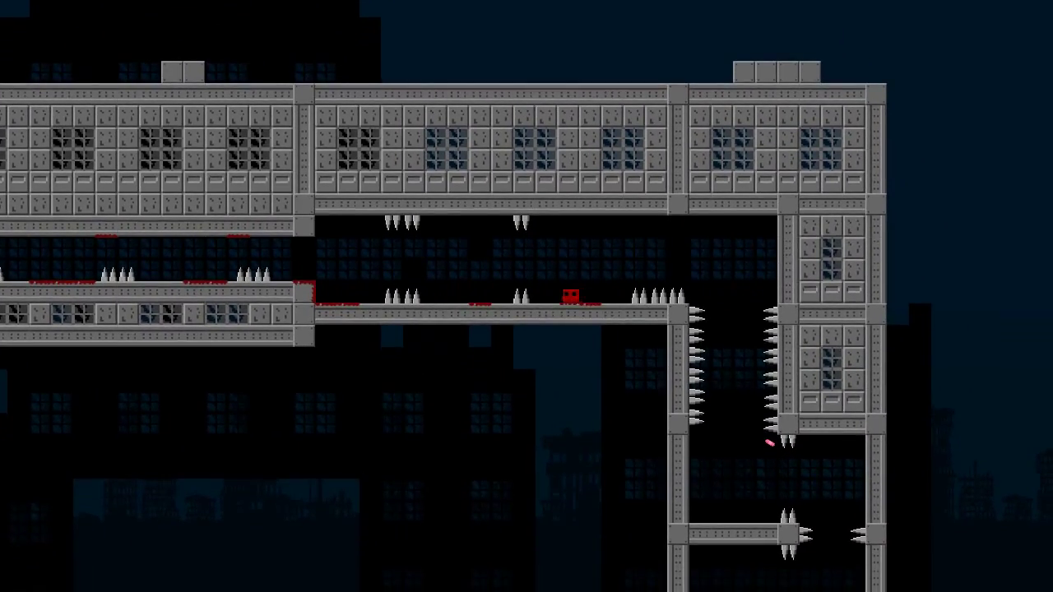
pyautogui.press('Right')
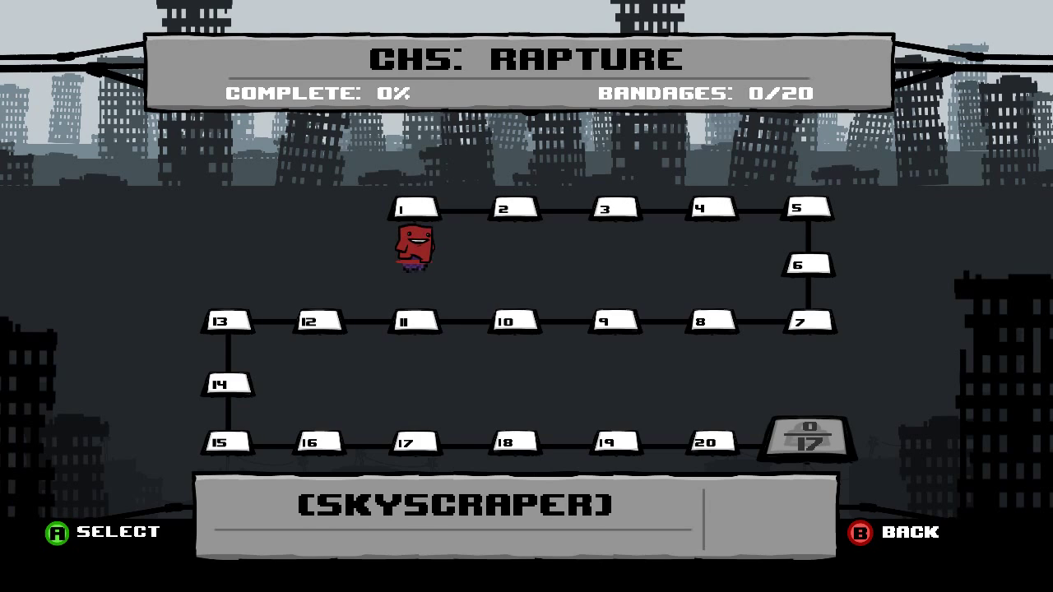
pyautogui.press('Return')
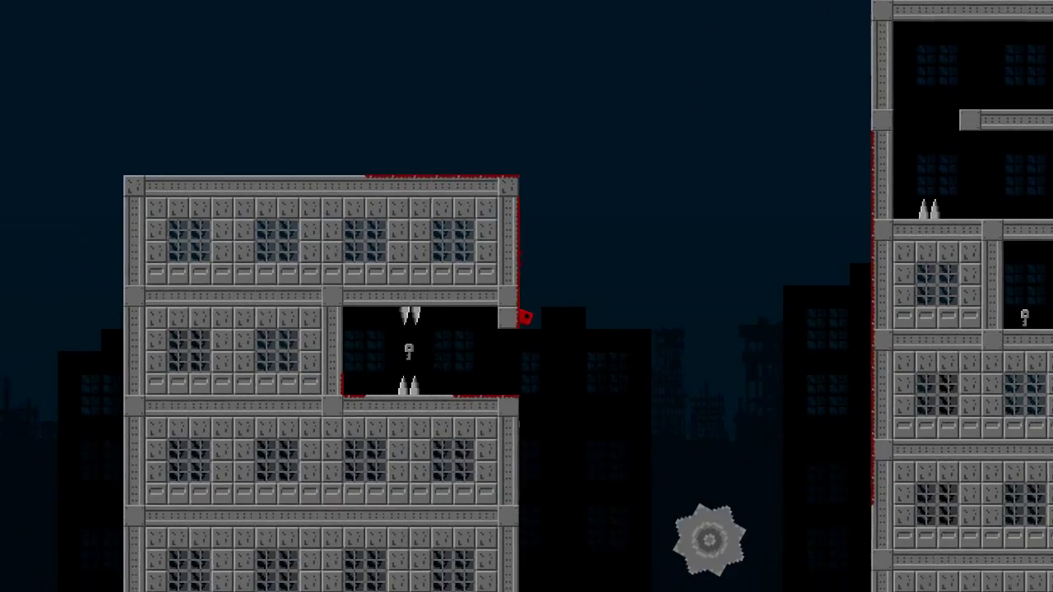
# Step: Move left to grab the key in the spike room
pyautogui.press('Left')
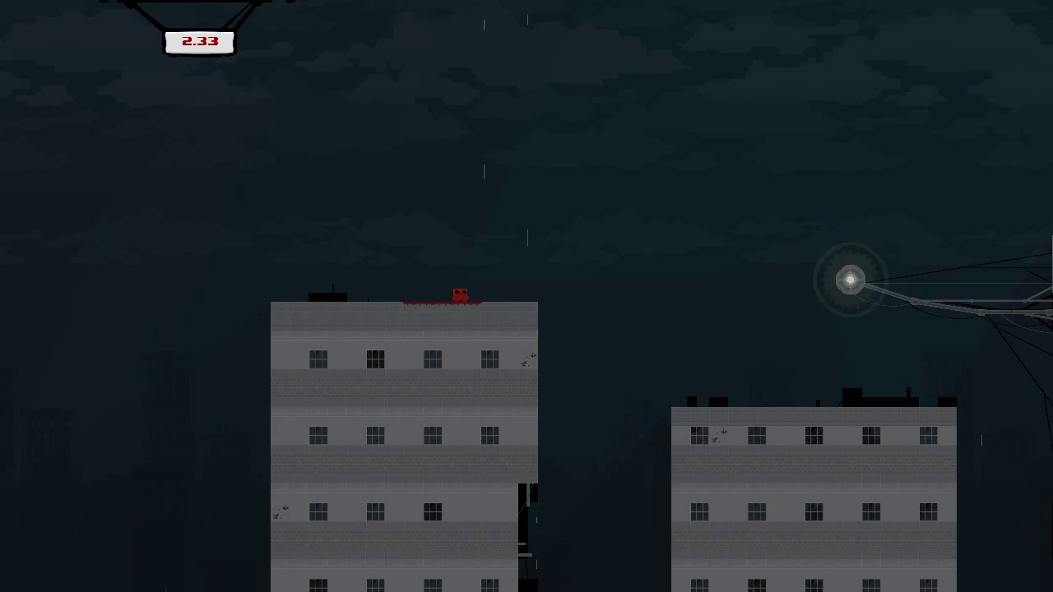
# Step: Drop between the buildings and wall-jump up onto the middle building's rooftop
pyautogui.press('Right')
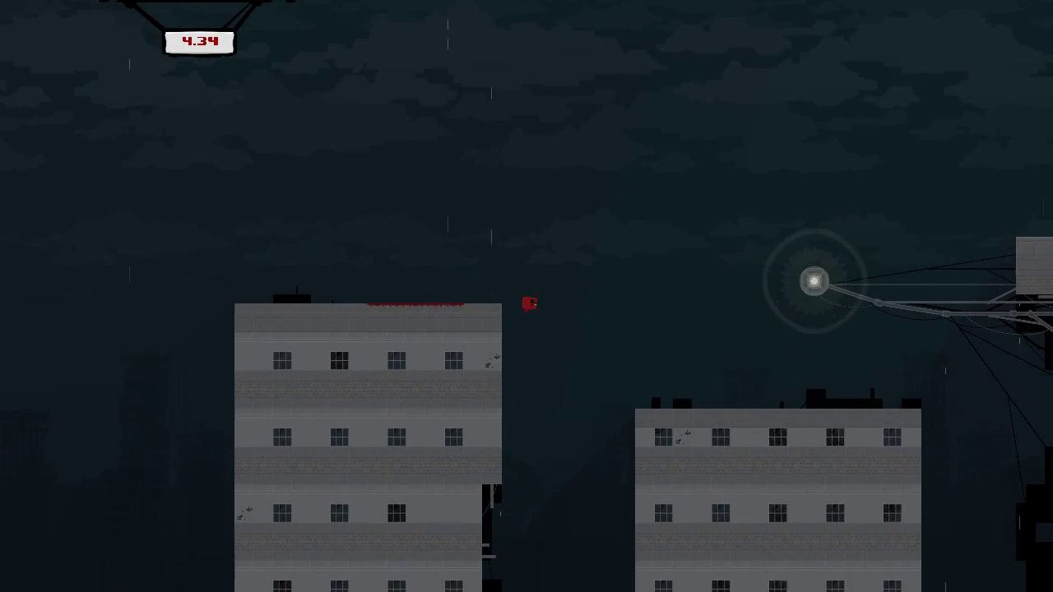
pyautogui.press('Right')
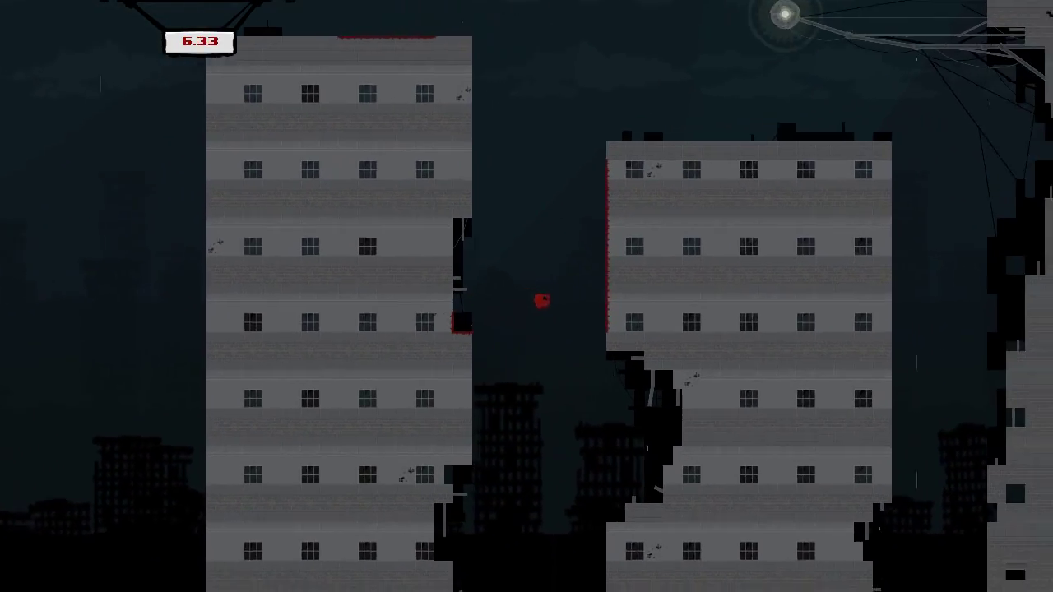
pyautogui.press('space')
pyautogui.press('space')
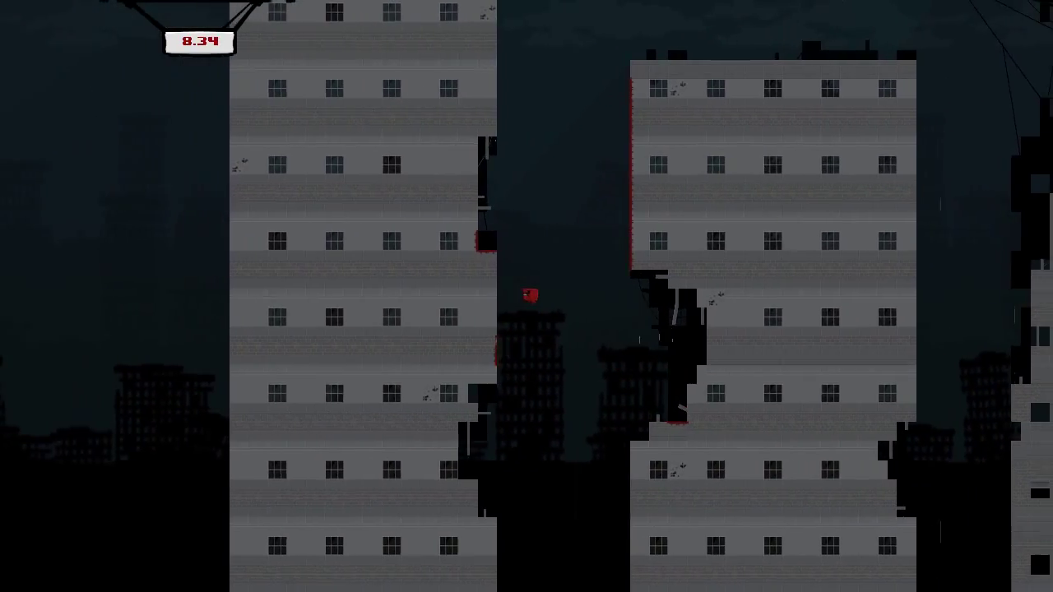
pyautogui.press('space')
pyautogui.press('space')
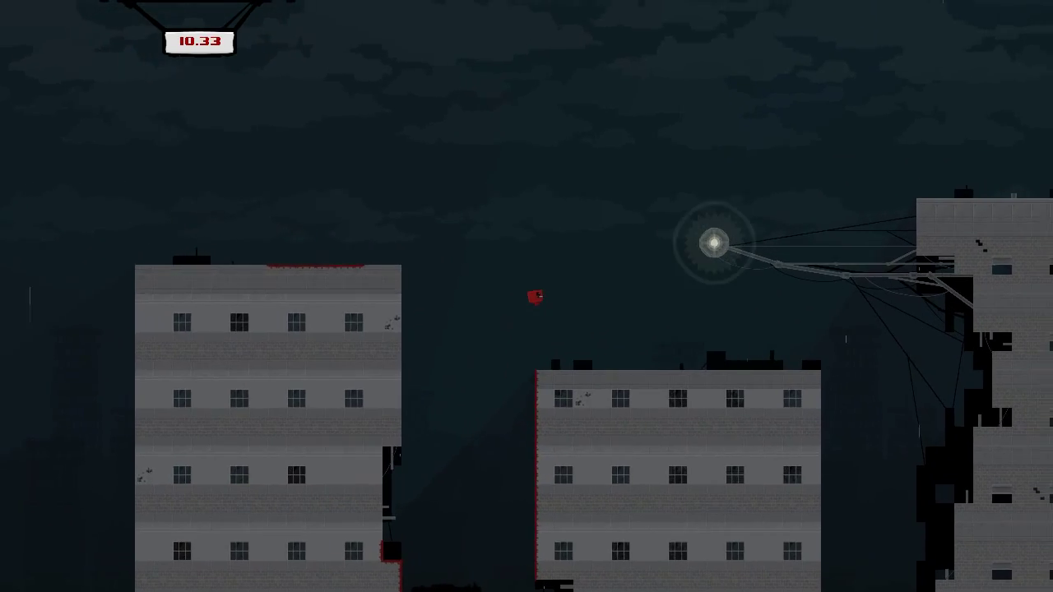
pyautogui.press('Right')
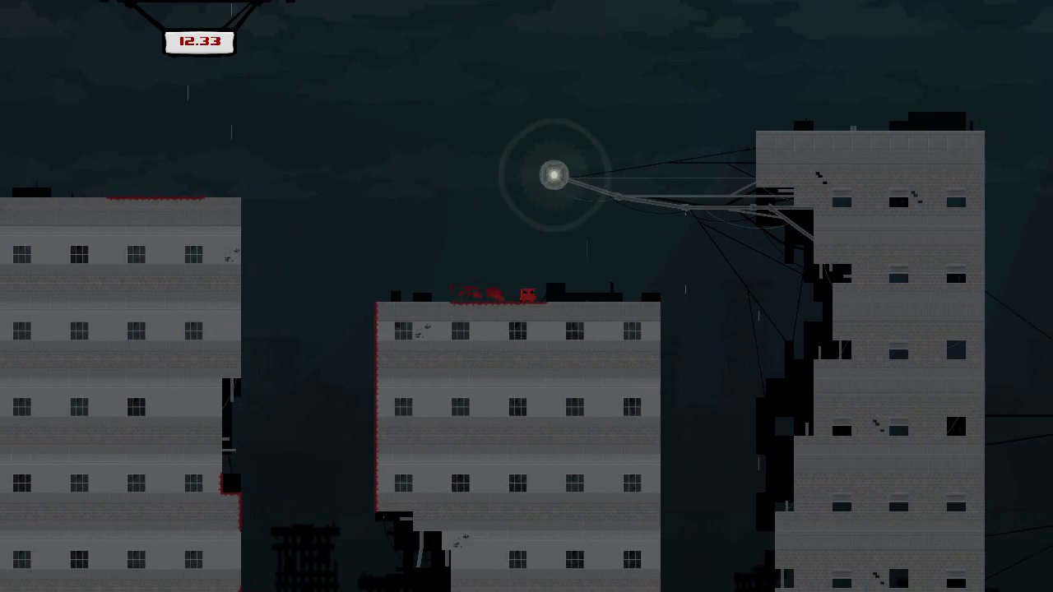
# Step: Hop to the left rooftop, then make a long jump past the light onto the right rooftop
pyautogui.press('space')
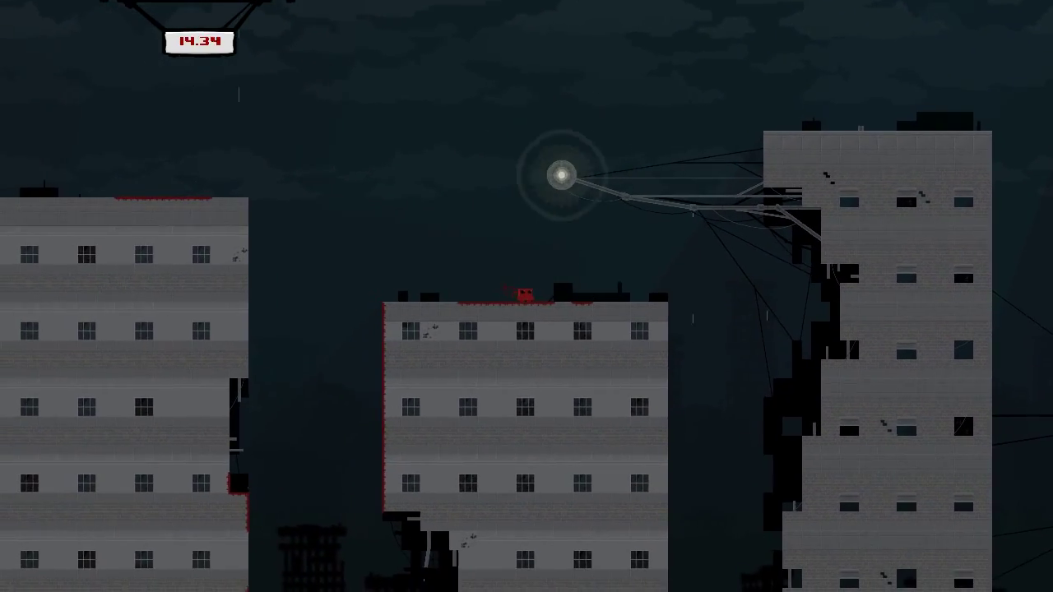
pyautogui.press('Left')
pyautogui.press('space')
pyautogui.press('Left')
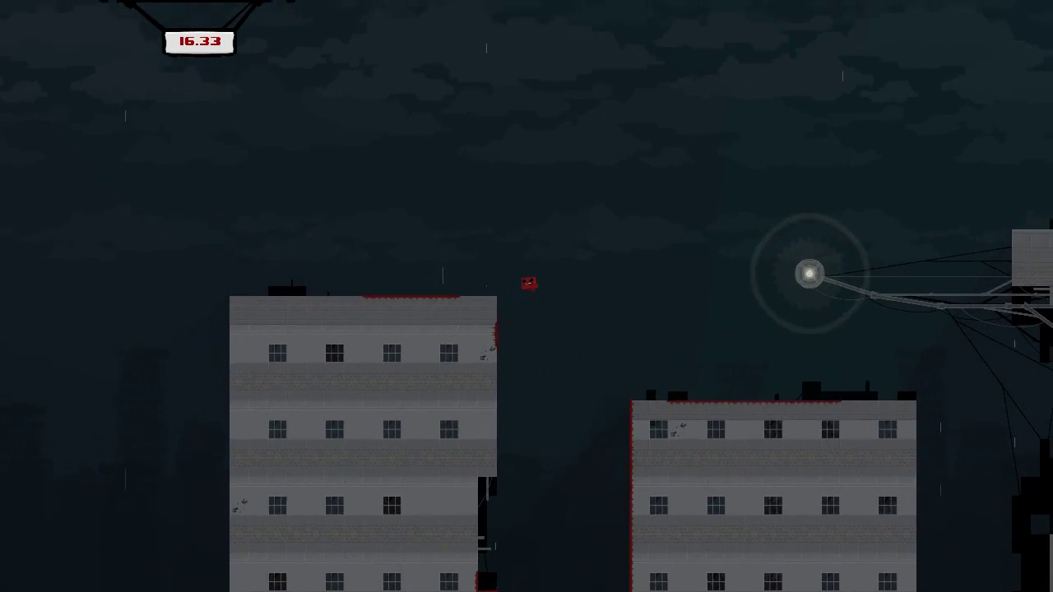
pyautogui.press('Right')
pyautogui.press('space')
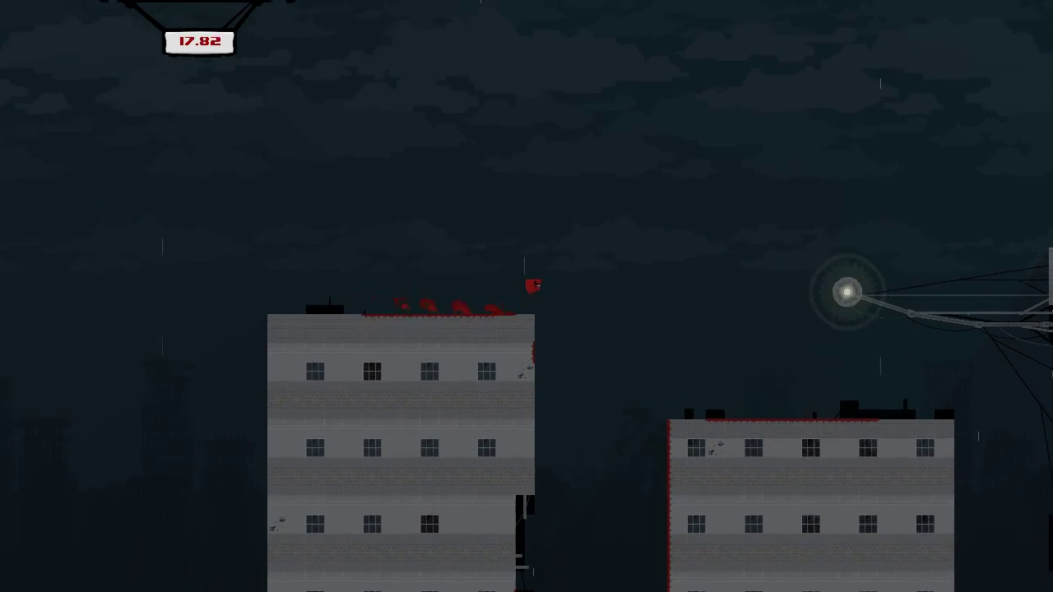
pyautogui.press('Right')
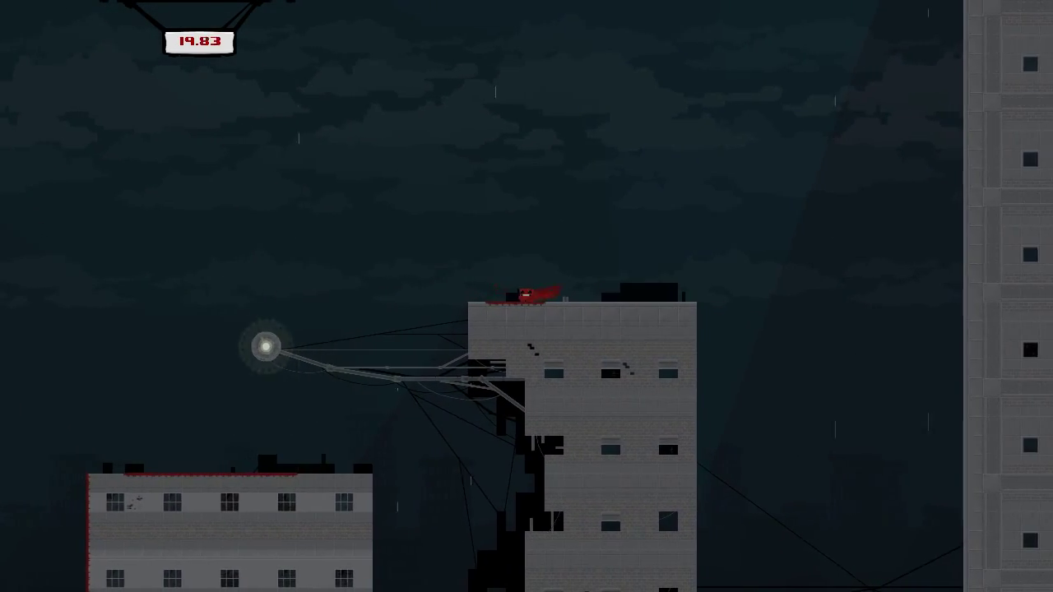
# Step: Latch onto the tall tower and wall-jump across the gap past the saws into the alcove
pyautogui.press('Right')
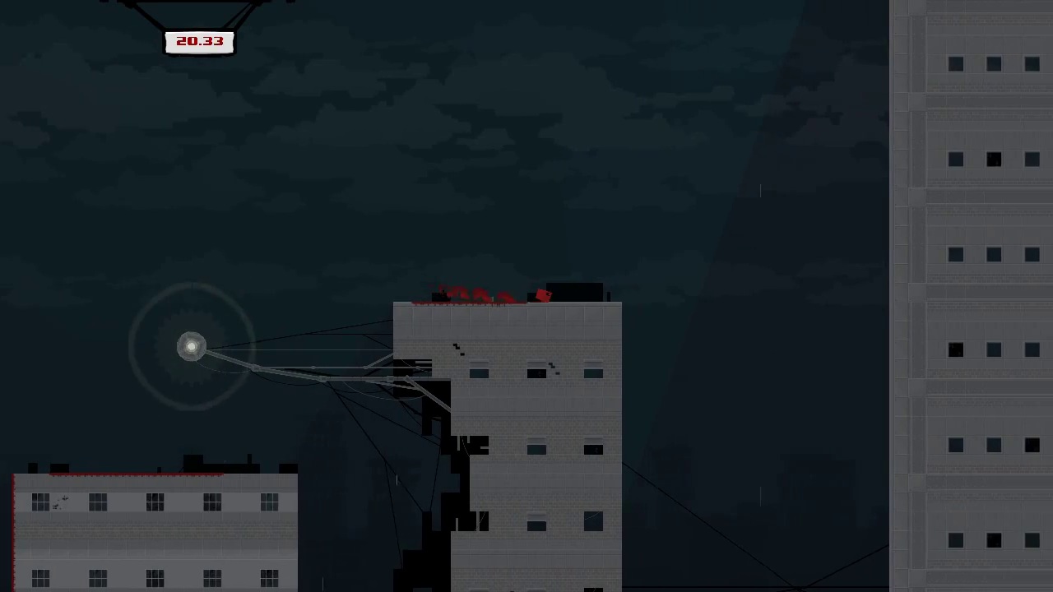
pyautogui.press('space')
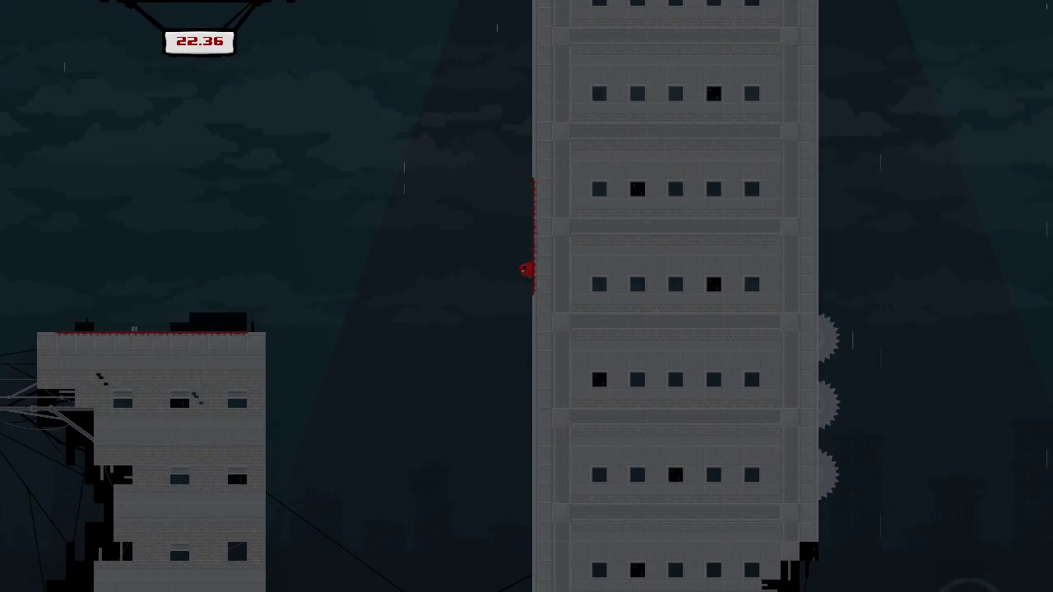
pyautogui.press('space')
pyautogui.press('Left')
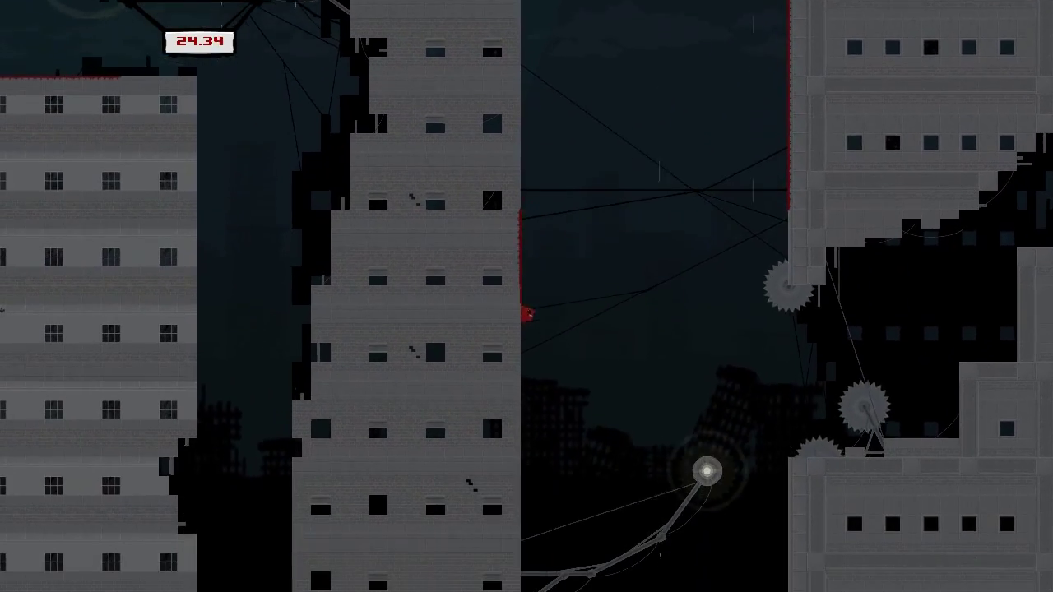
pyautogui.press('space')
pyautogui.press('Right')
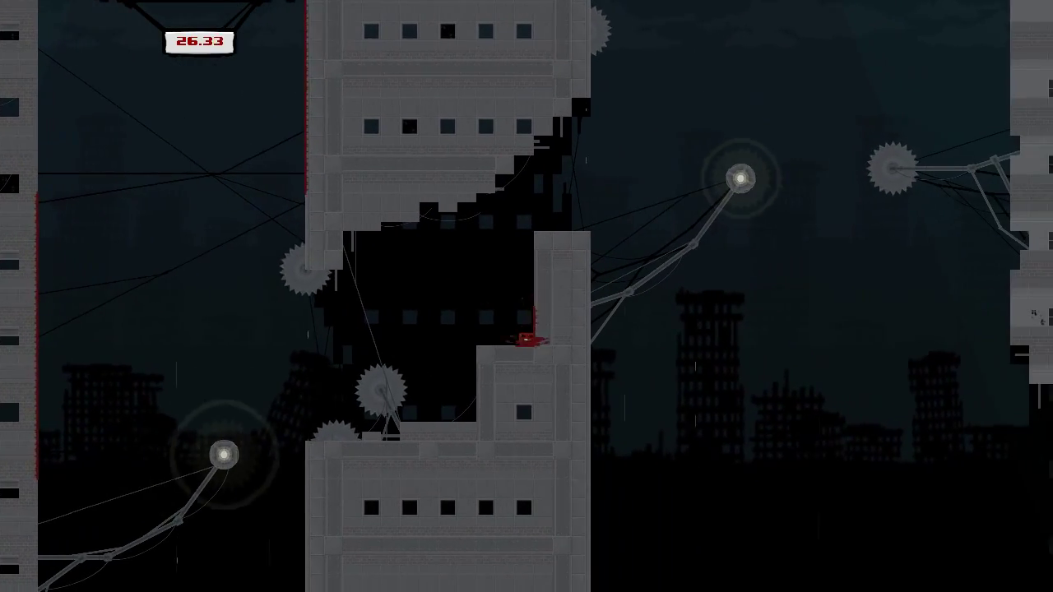
# Step: Leap from the inner ledge to the right building, reach Bandage Girl, and continue to 5-3 Ripe Decay
pyautogui.press('space')
pyautogui.press('Left')
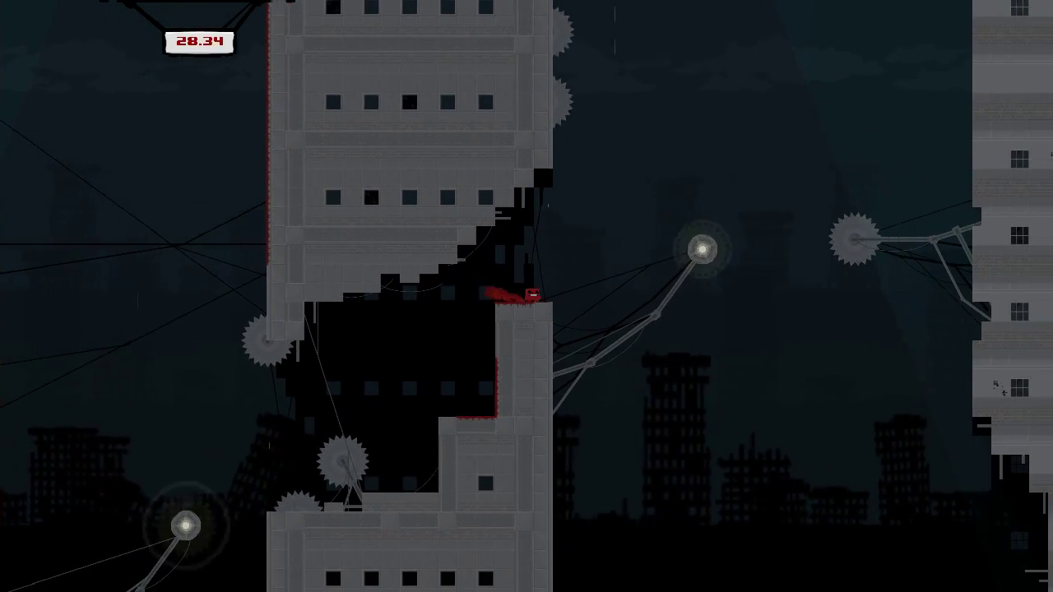
pyautogui.press('Right')
pyautogui.press('space')
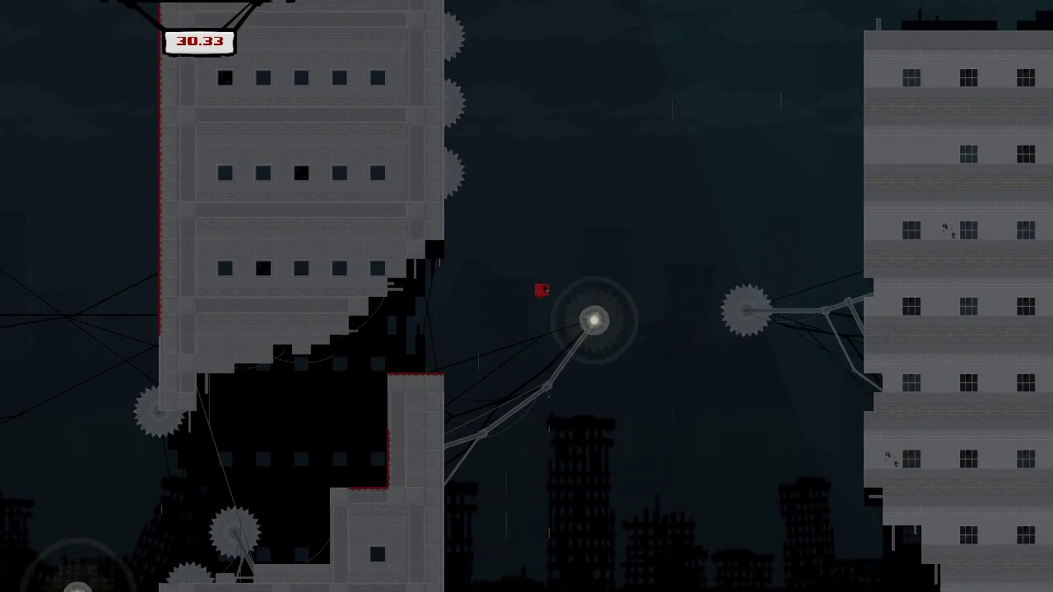
pyautogui.press('Right')
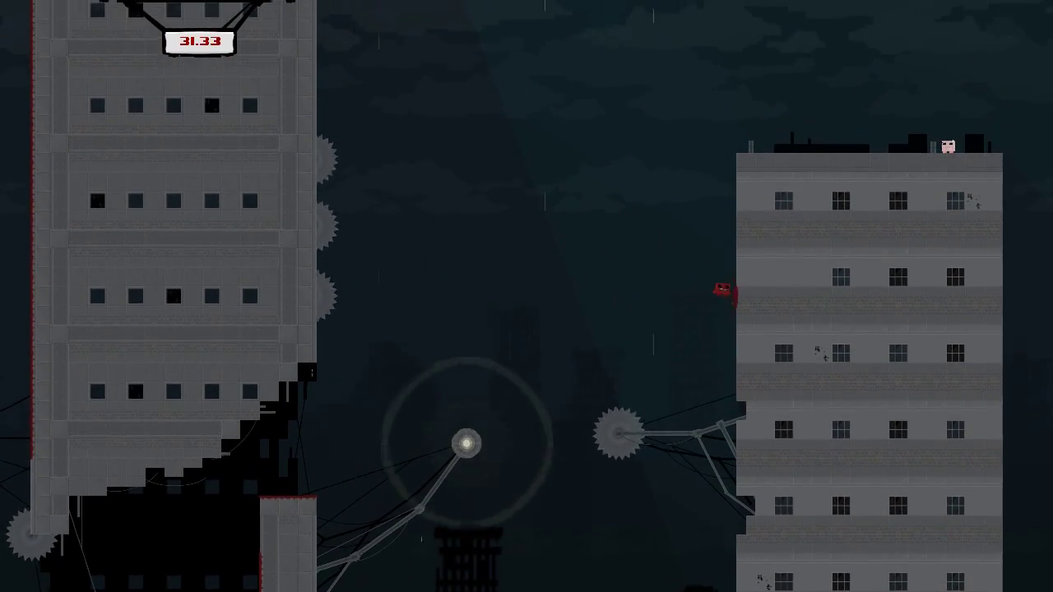
pyautogui.press('space')
pyautogui.press('Right')
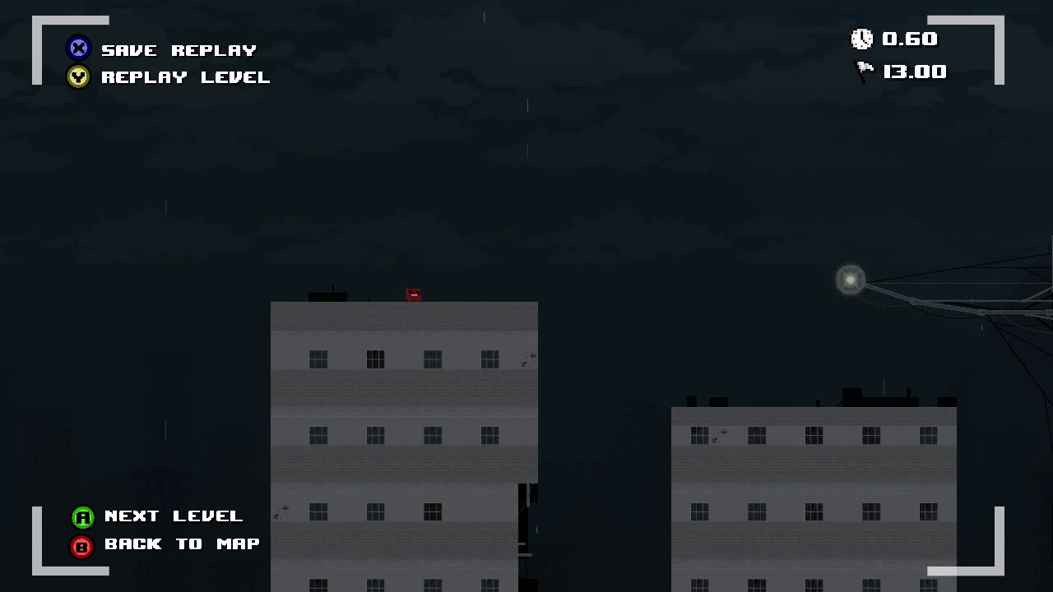
pyautogui.press('Return')
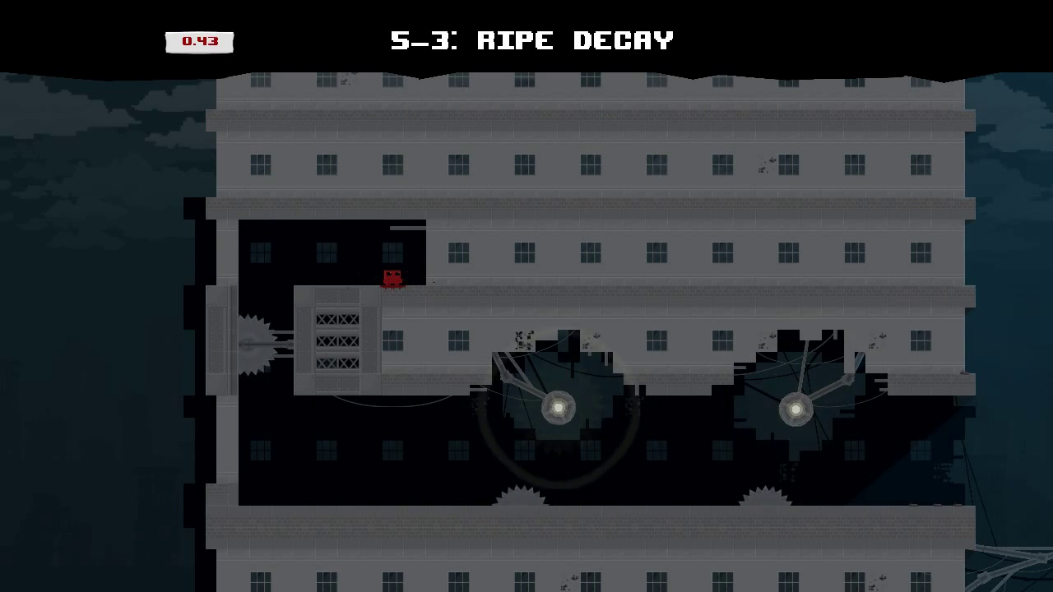
# Step: Run the corridor past the floor sawblades, retrying, and leap off the building
pyautogui.press('Left')
pyautogui.press('Left')
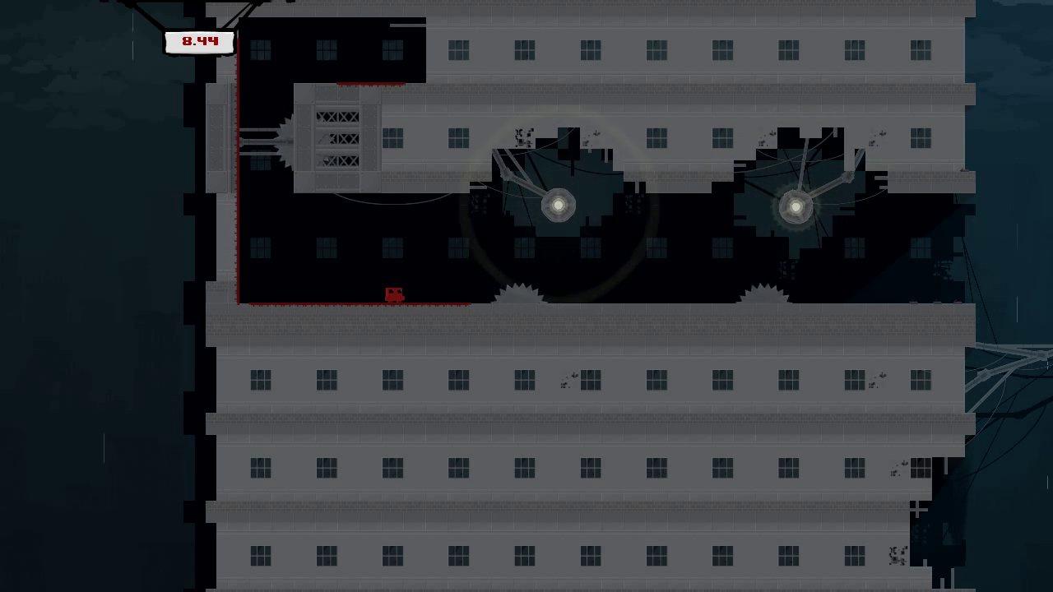
pyautogui.press('Right')
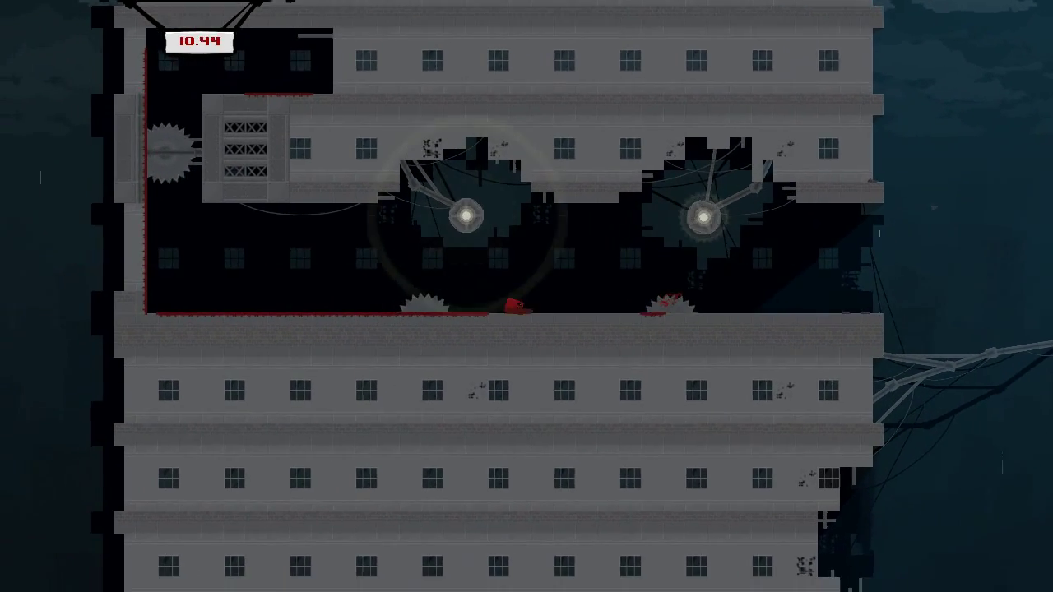
pyautogui.press('Right')
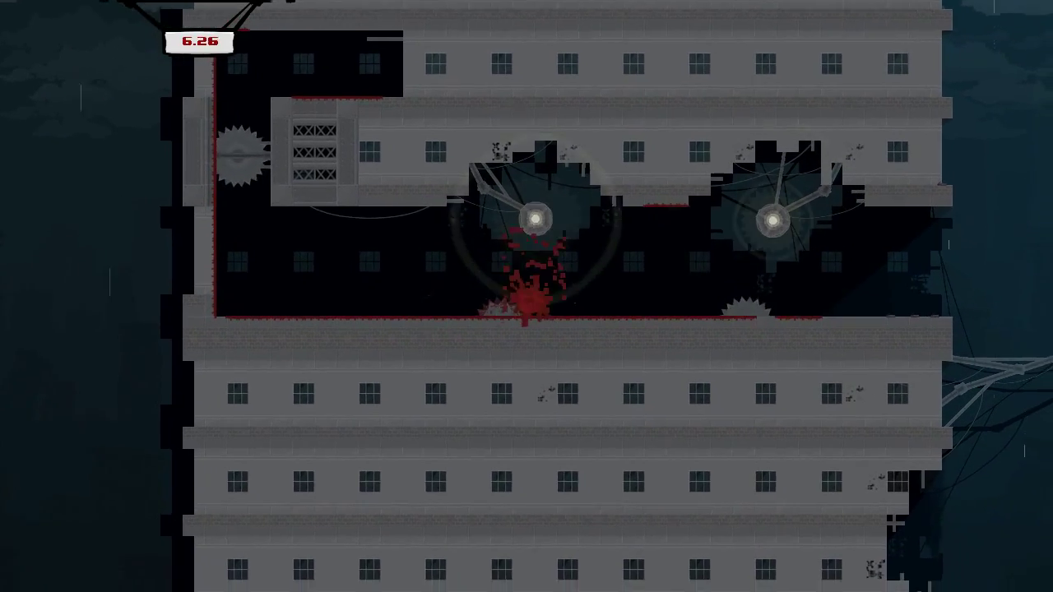
pyautogui.press('Right')
pyautogui.press('Right')
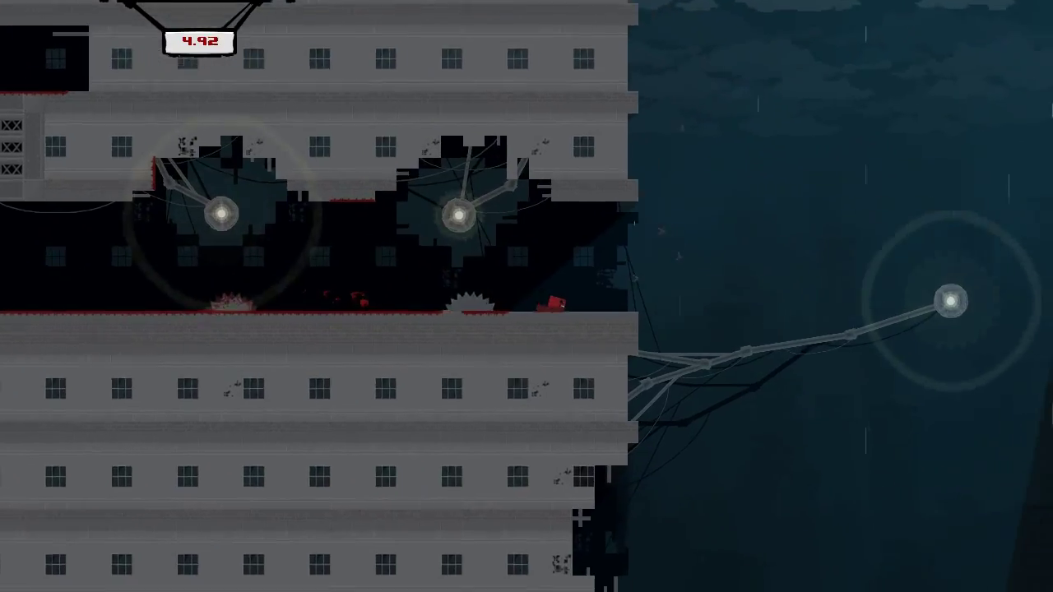
pyautogui.press('space')
# Step: Land on the hanging platform, cling to the building wall, and drop down
pyautogui.press('Right')
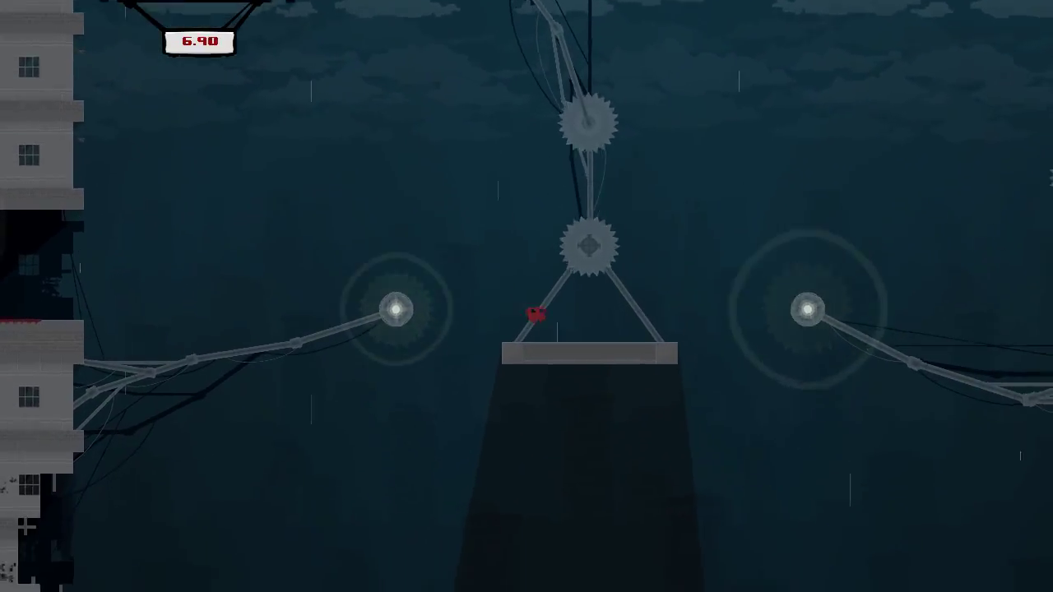
pyautogui.press('space')
pyautogui.press('Right')
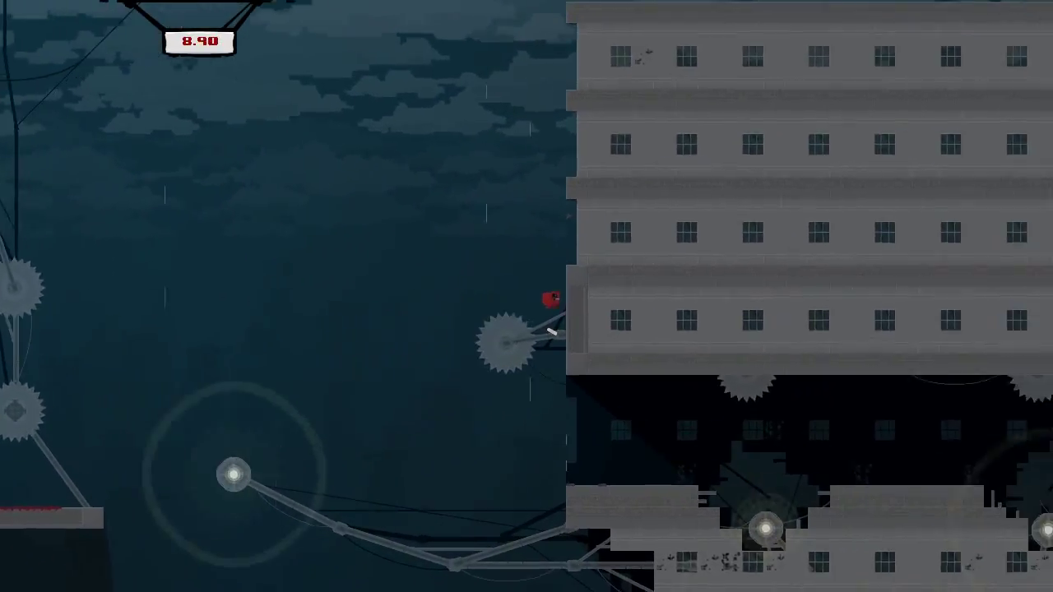
pyautogui.press('space')
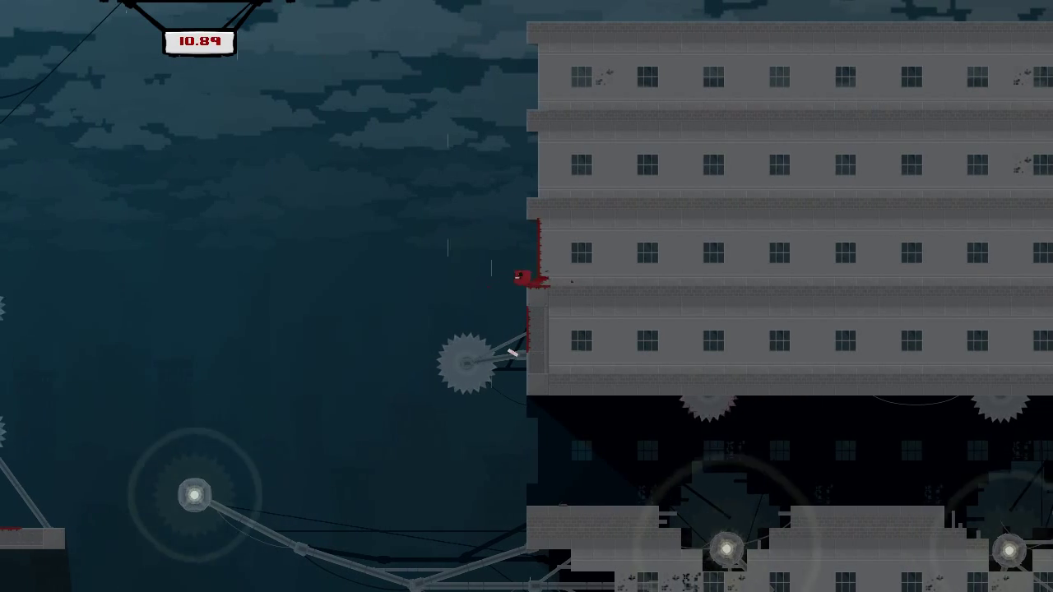
pyautogui.press('Down')
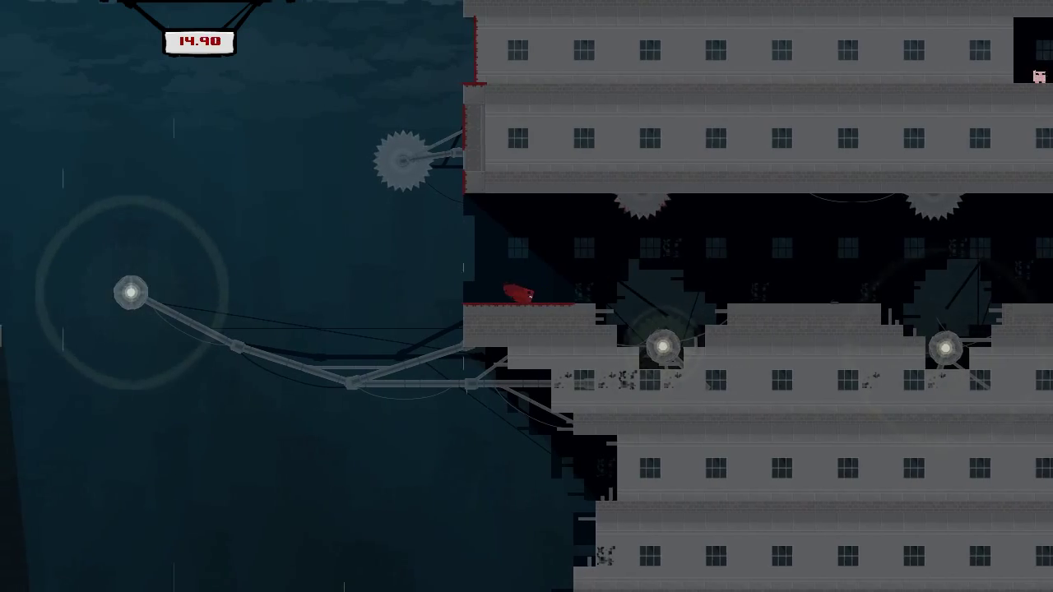
# Step: Run right through the building and wall-jump up to Bandage Girl, around 25 seconds
pyautogui.press('Right')
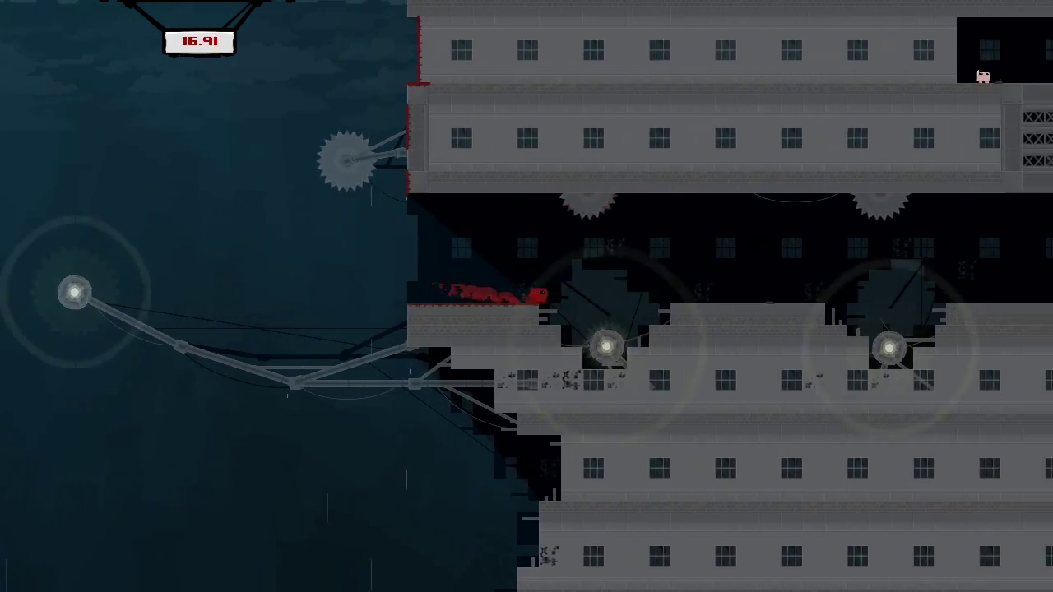
pyautogui.press('Right')
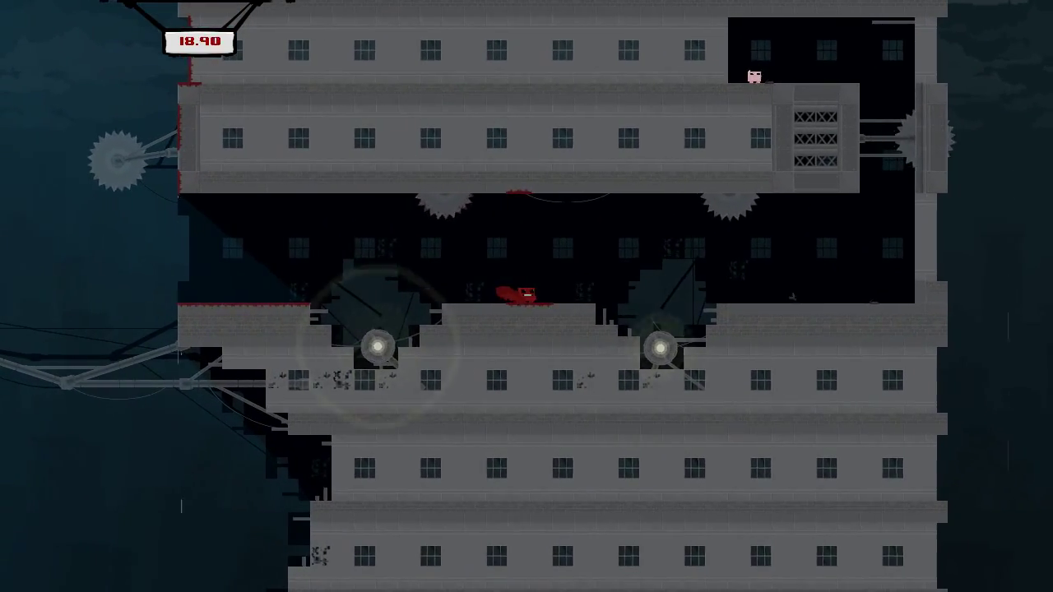
pyautogui.press('Right')
pyautogui.press('space')
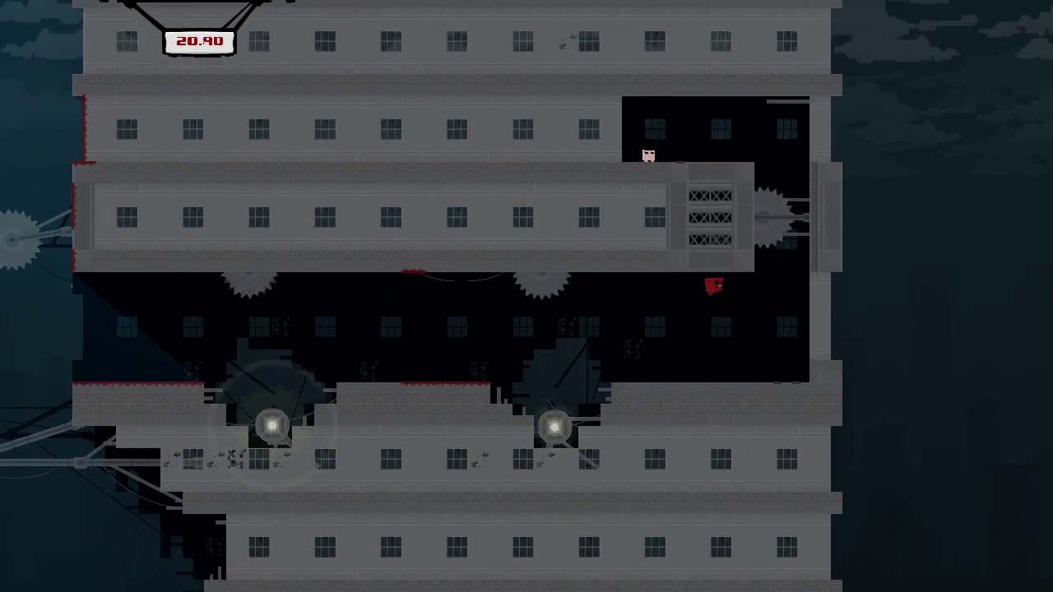
pyautogui.press('Right')
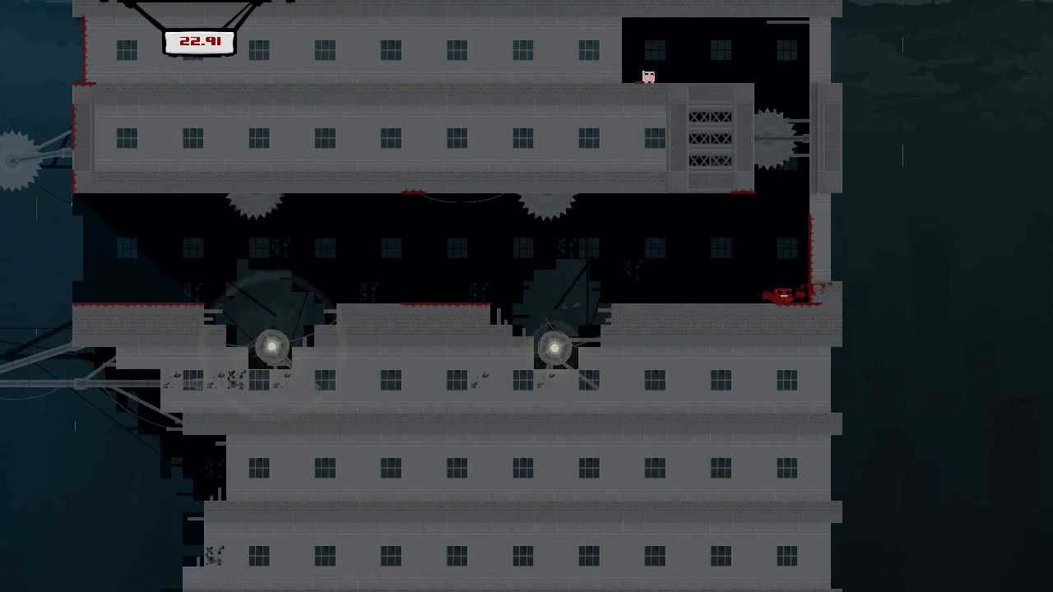
pyautogui.press('space')
pyautogui.press('Left')
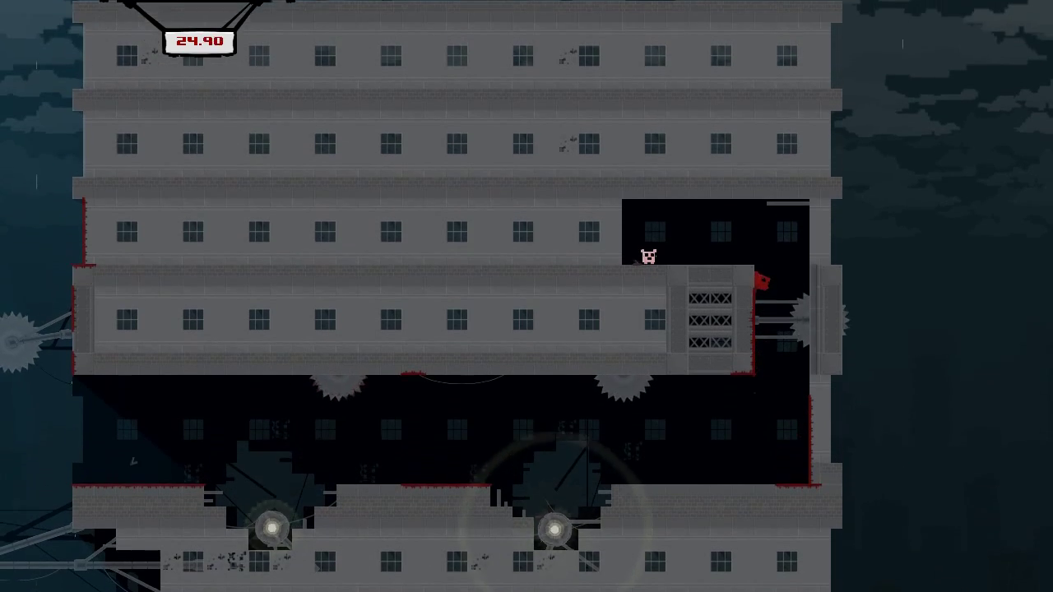
pyautogui.press('space')
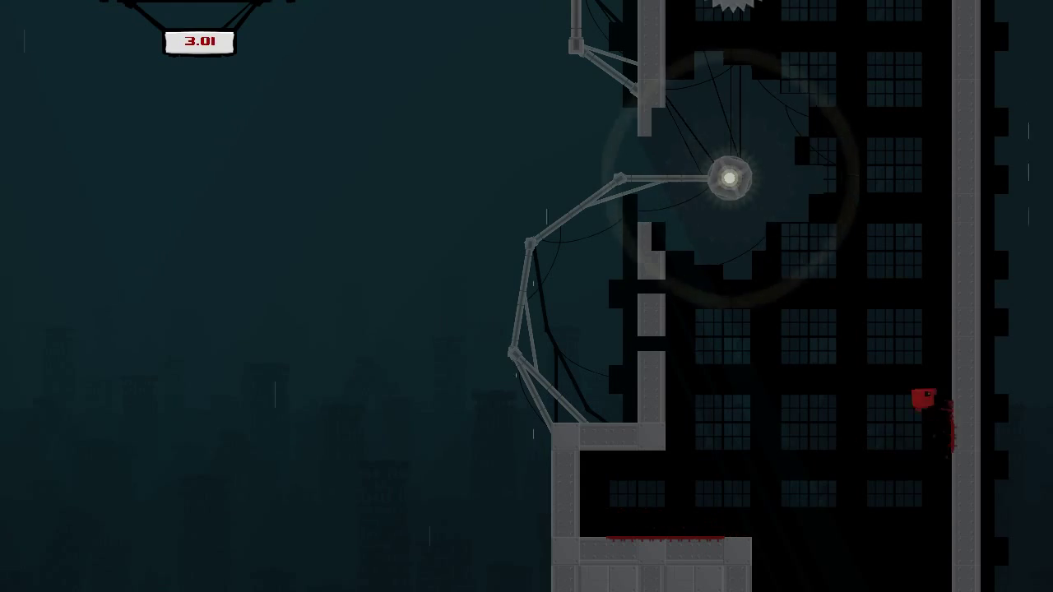
# Step: Wall-jump up the tower, then glide left across the sky
pyautogui.press('space')
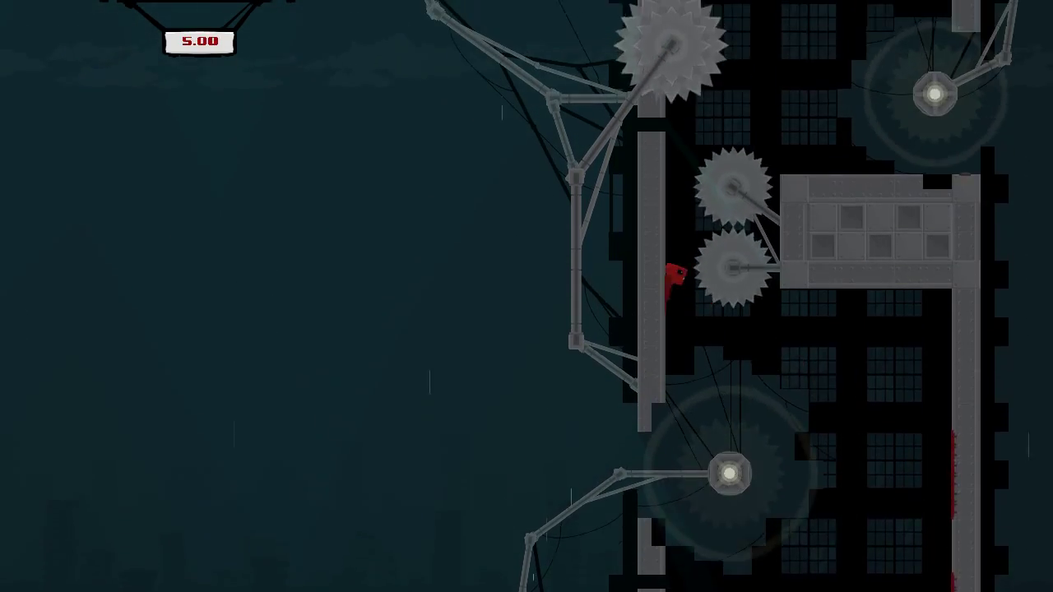
pyautogui.press('space')
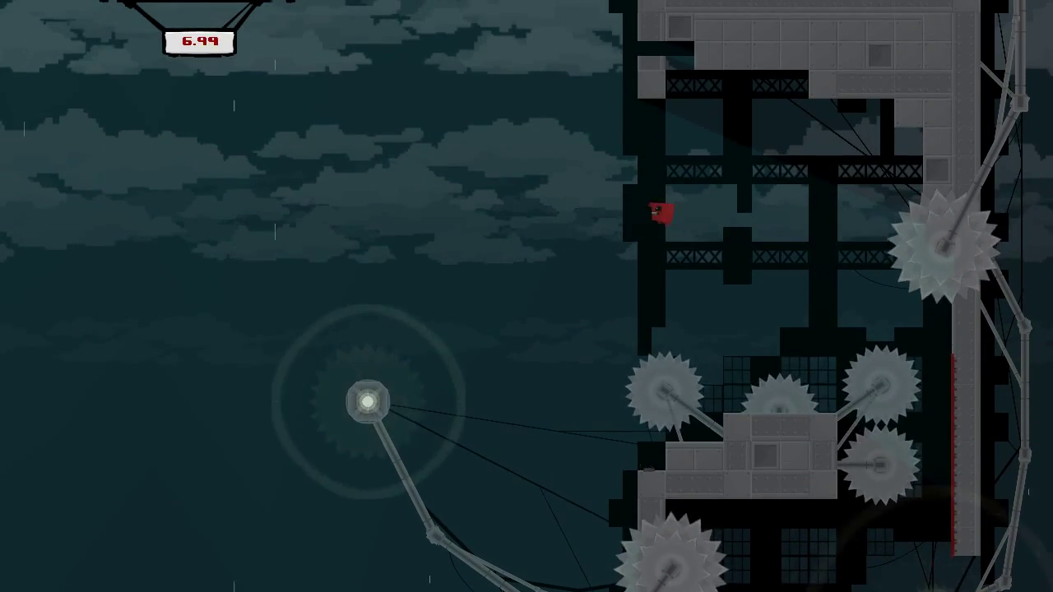
pyautogui.press('space')
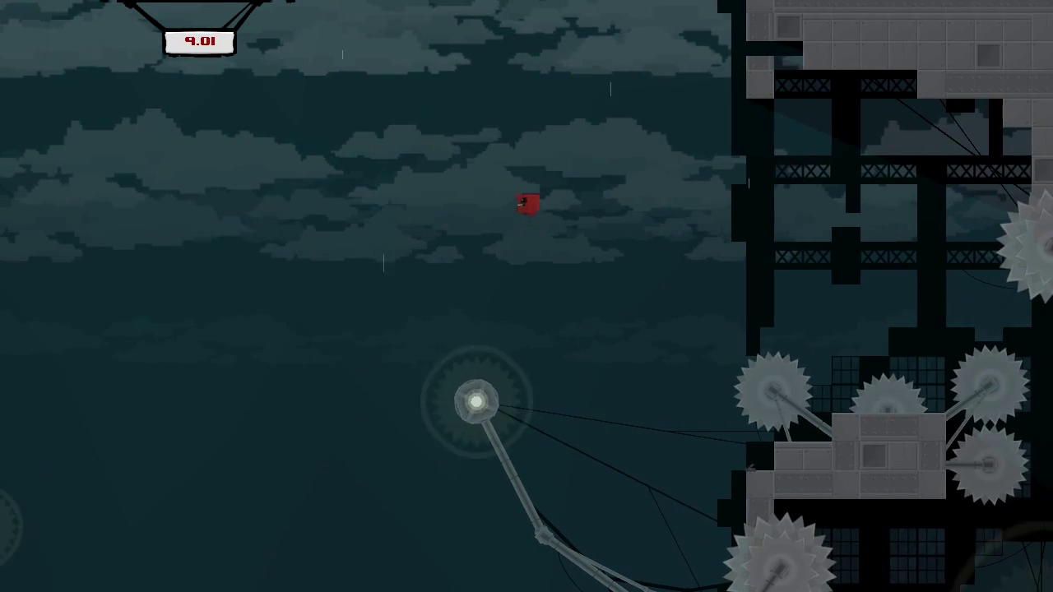
pyautogui.press('Left')
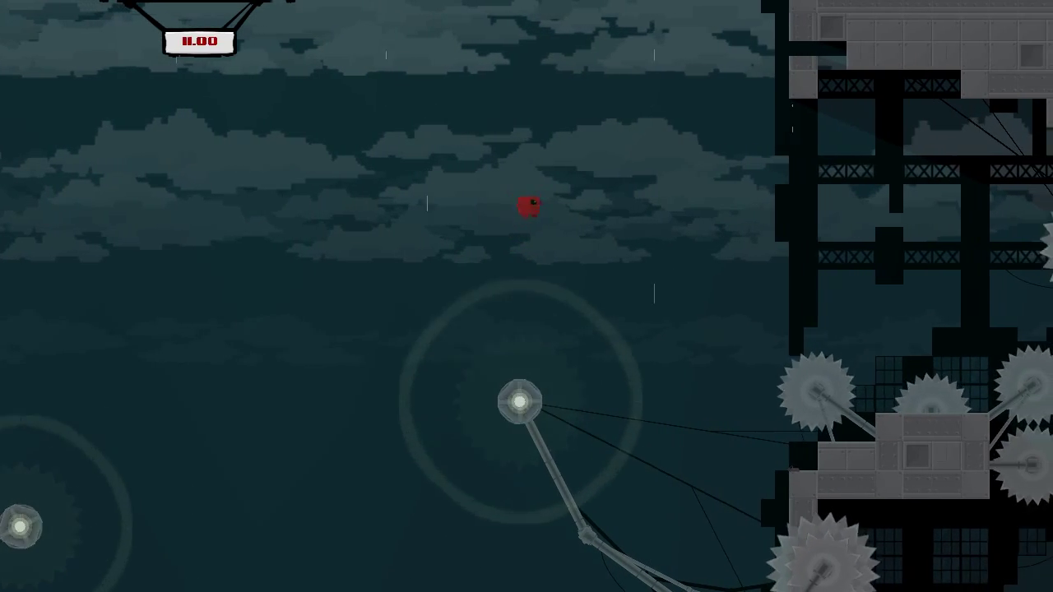
pyautogui.press('Left')
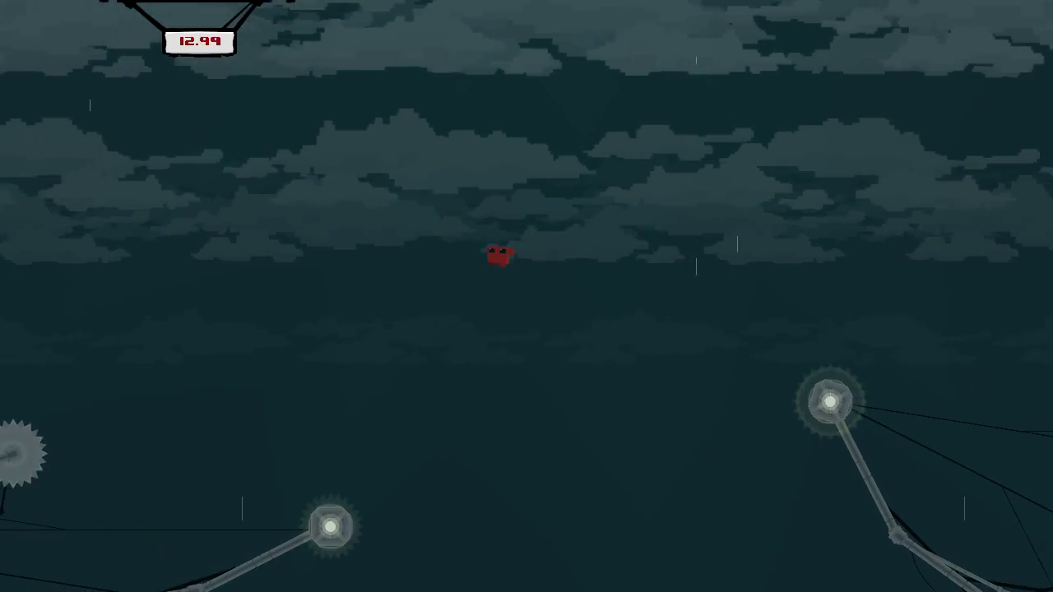
# Step: Land on the next tower and climb past the saw to Bandage Girl for an A+
pyautogui.press('Left')
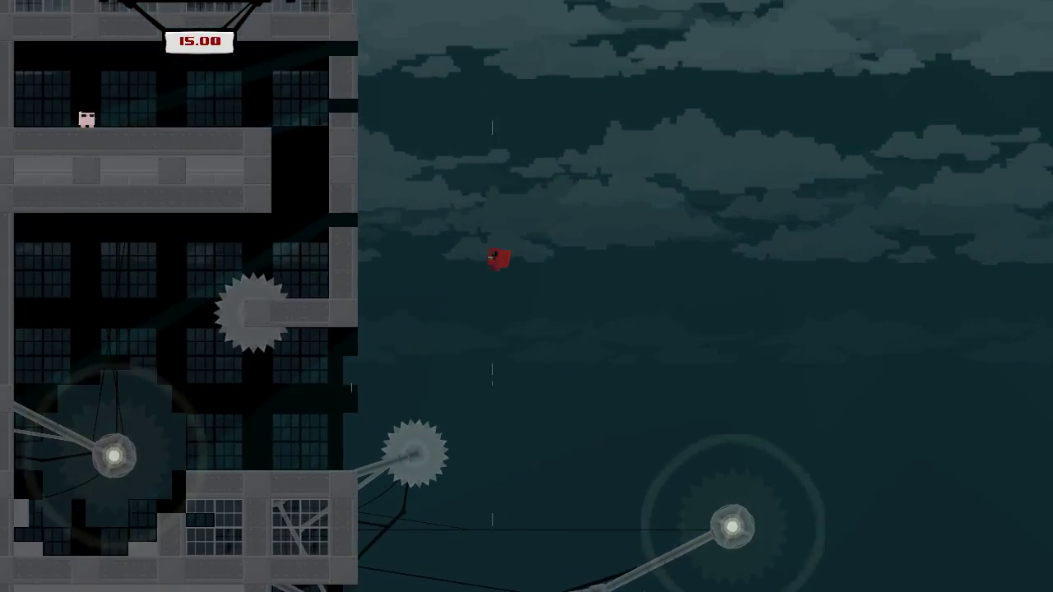
pyautogui.press('Left')
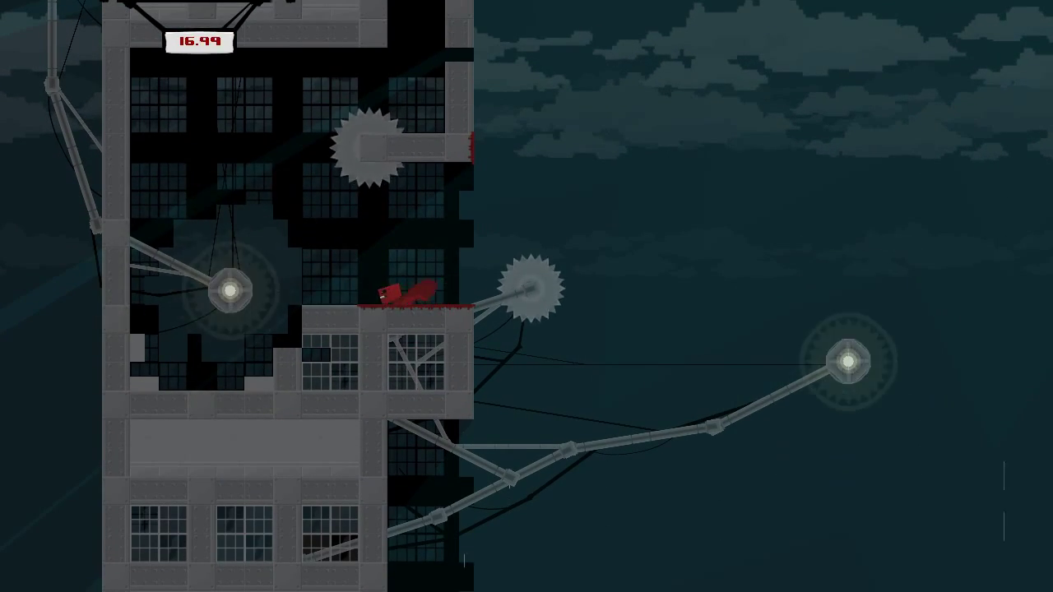
pyautogui.press('Left')
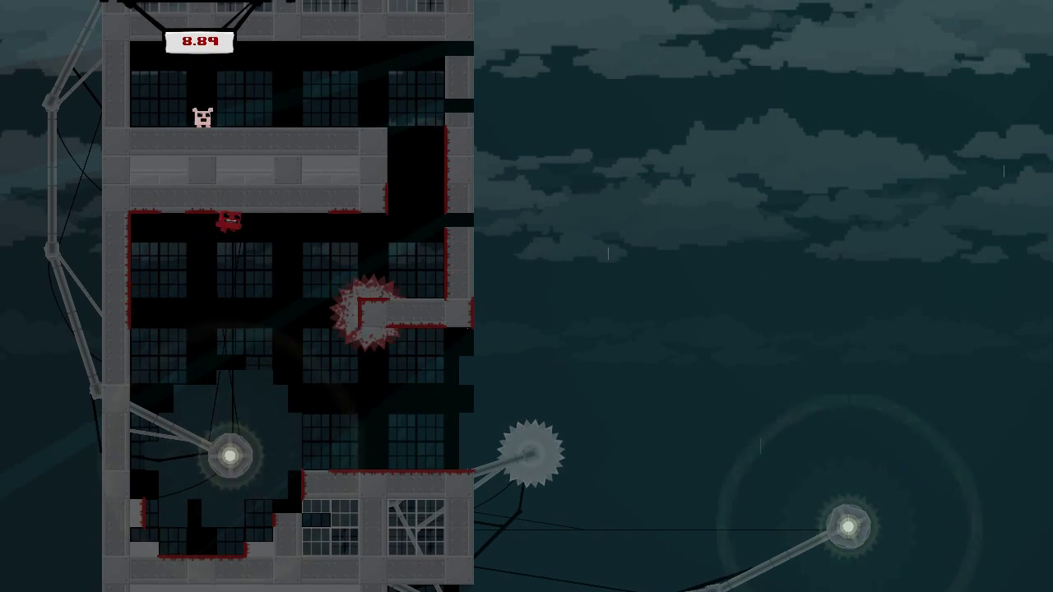
pyautogui.press('Right')
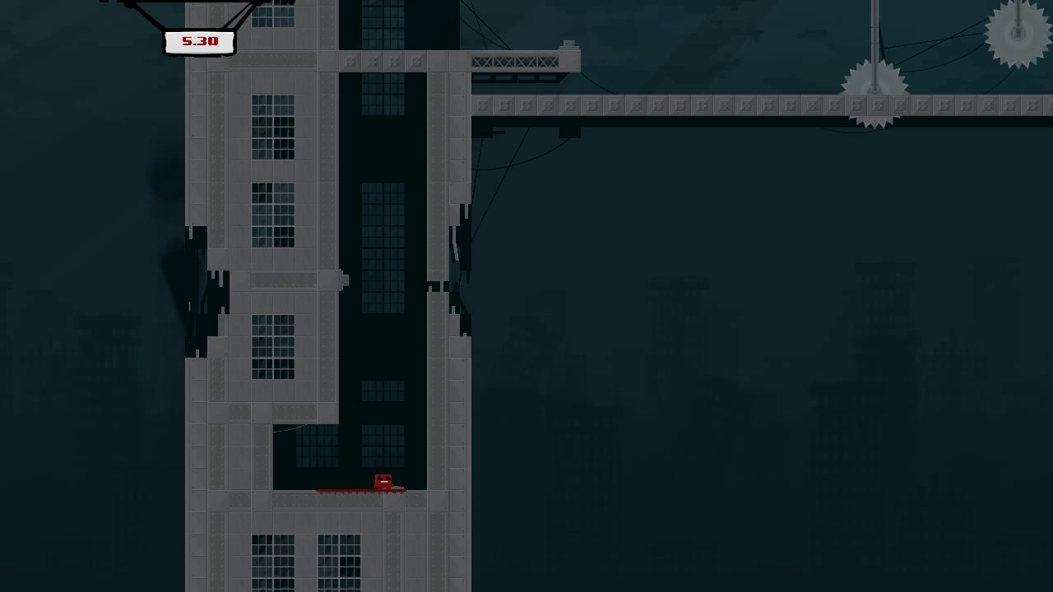
# Step: Wall-jump up the shaft and run the bridge, jumping the hanging sawblades
pyautogui.press('space')
pyautogui.press('space')
pyautogui.press('space')
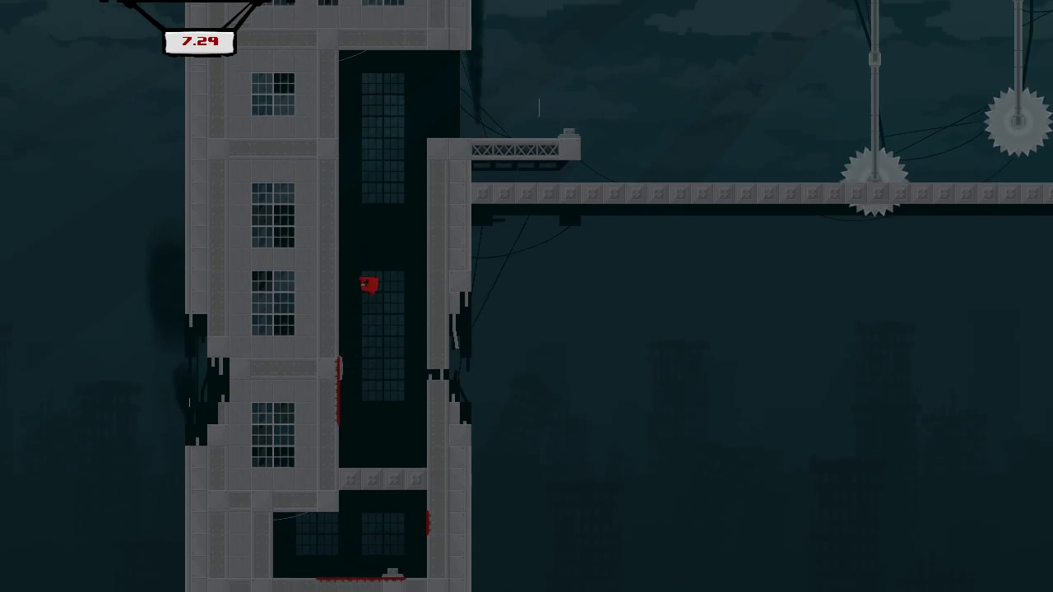
pyautogui.press('Right')
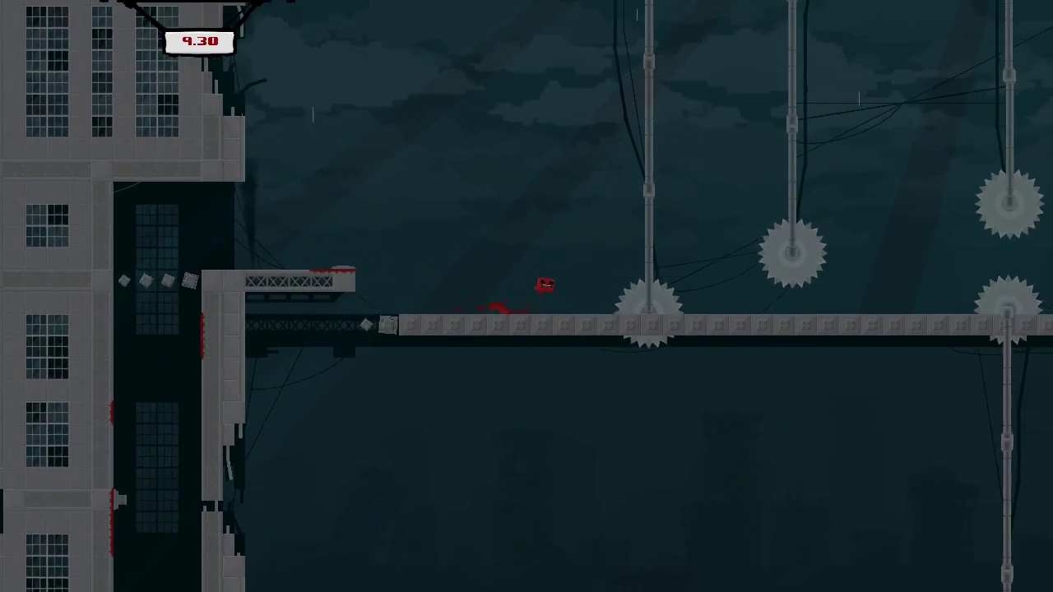
pyautogui.press('Right')
pyautogui.press('space')
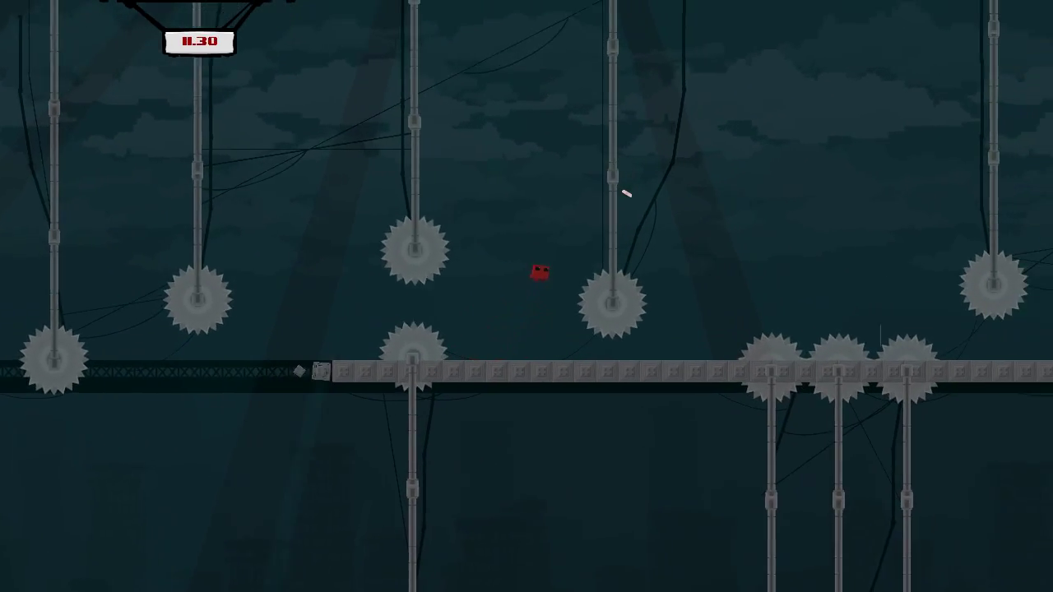
# Step: Switch the character to Commander Video from the pause menu and resume
pyautogui.press('Escape')
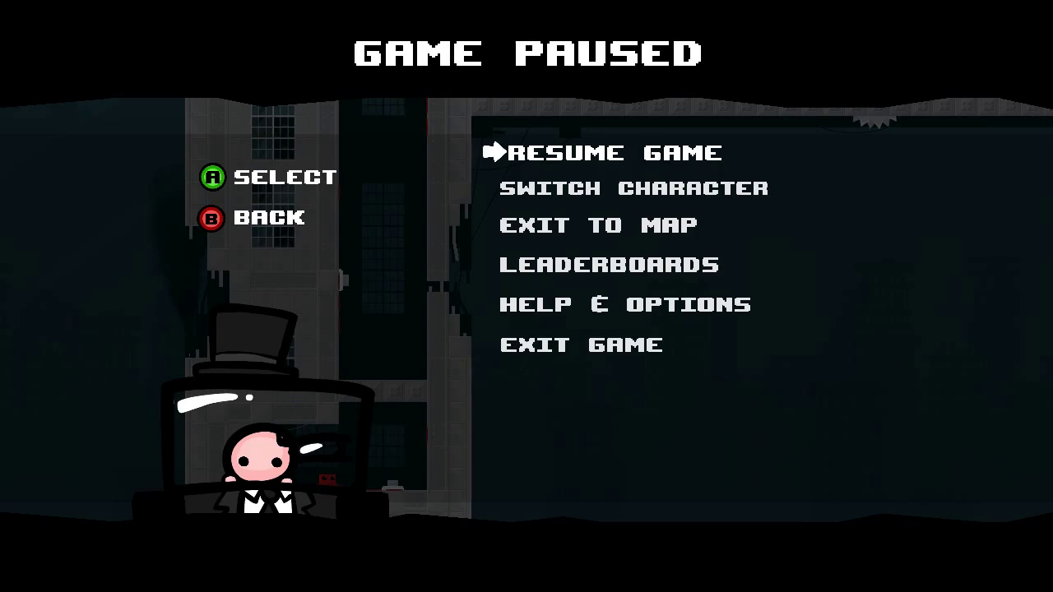
pyautogui.press('Down')
pyautogui.press('Return')
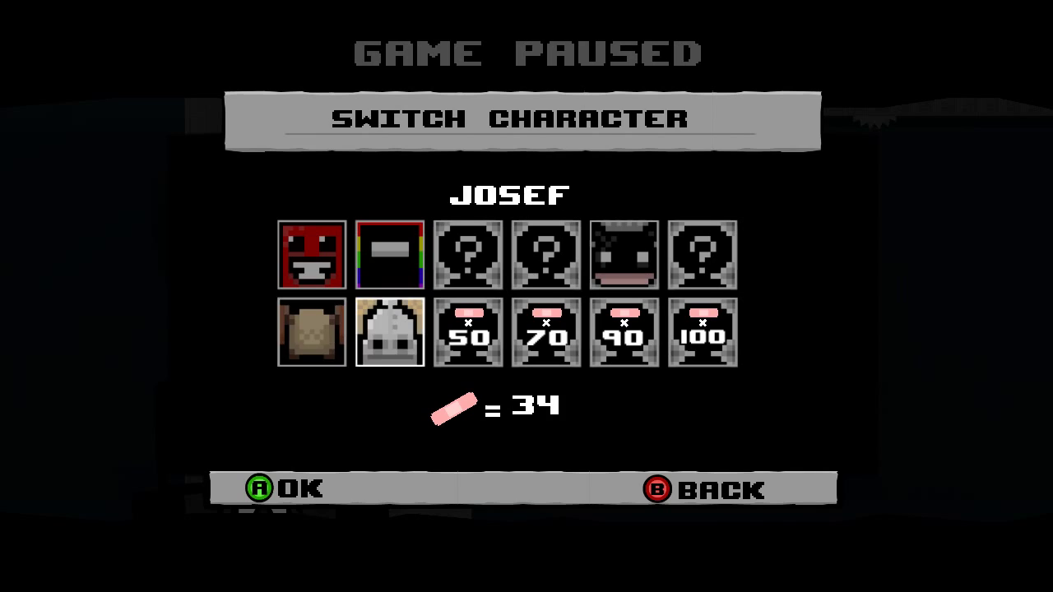
pyautogui.press('Return')
pyautogui.press('Escape')
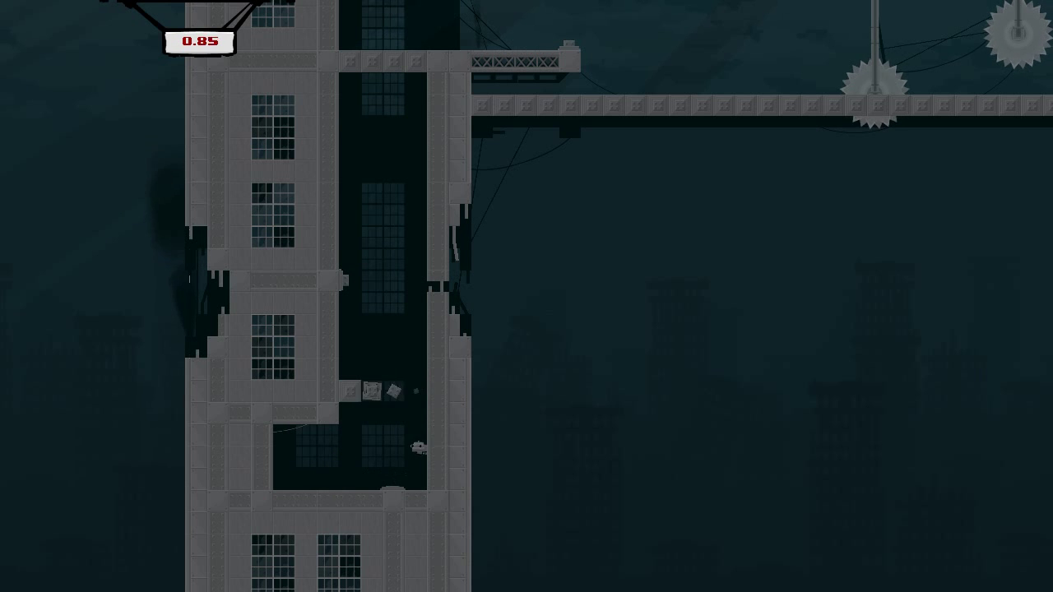
# Step: Climb the tower shaft and try running the saw-blade bridge, jumping over the saws
pyautogui.press('Up')
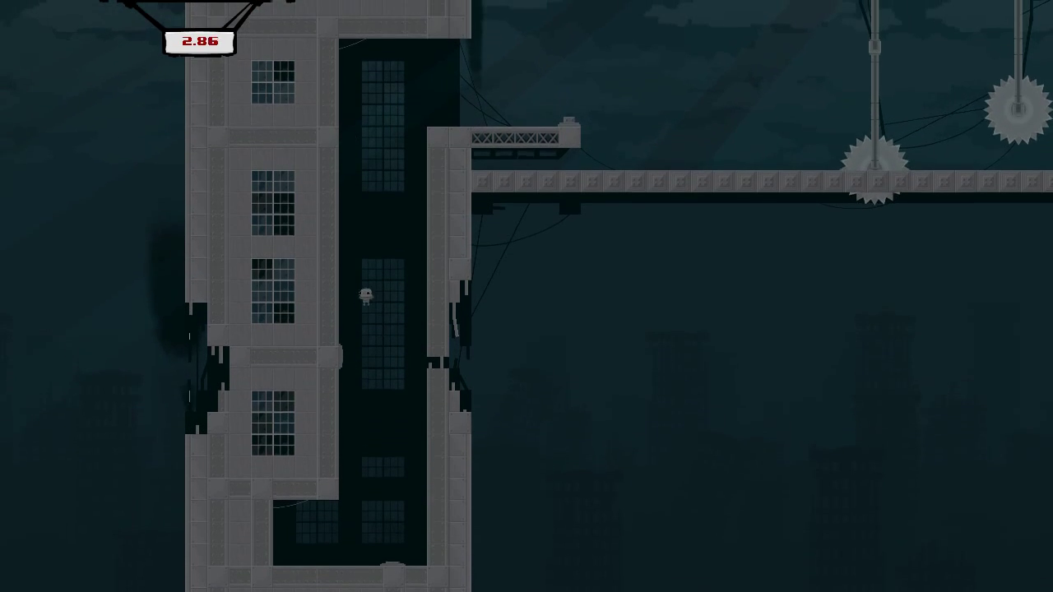
pyautogui.press('Up')
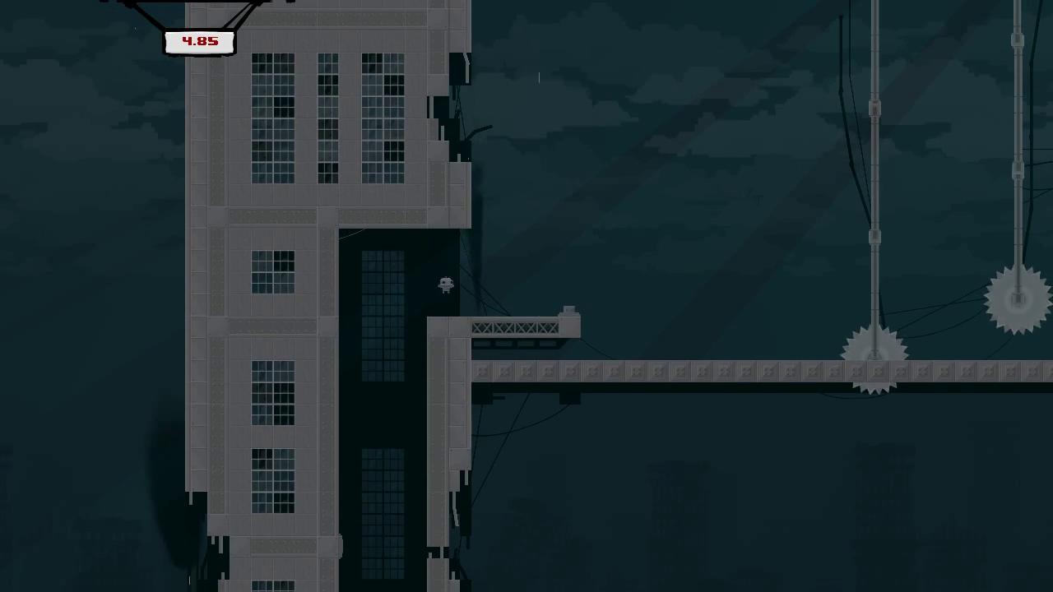
pyautogui.press('Right')
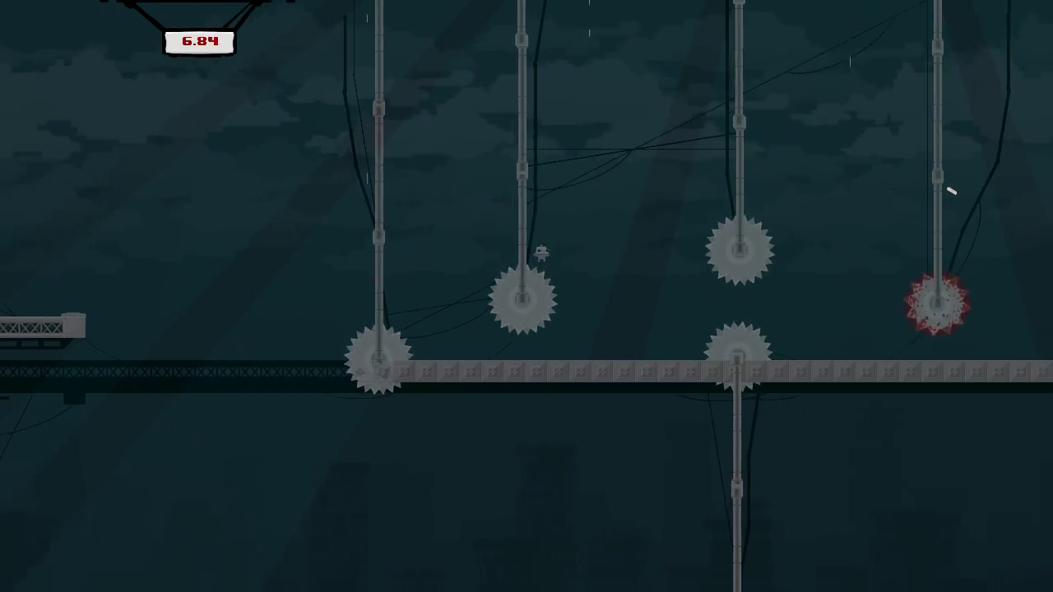
pyautogui.press('Right')
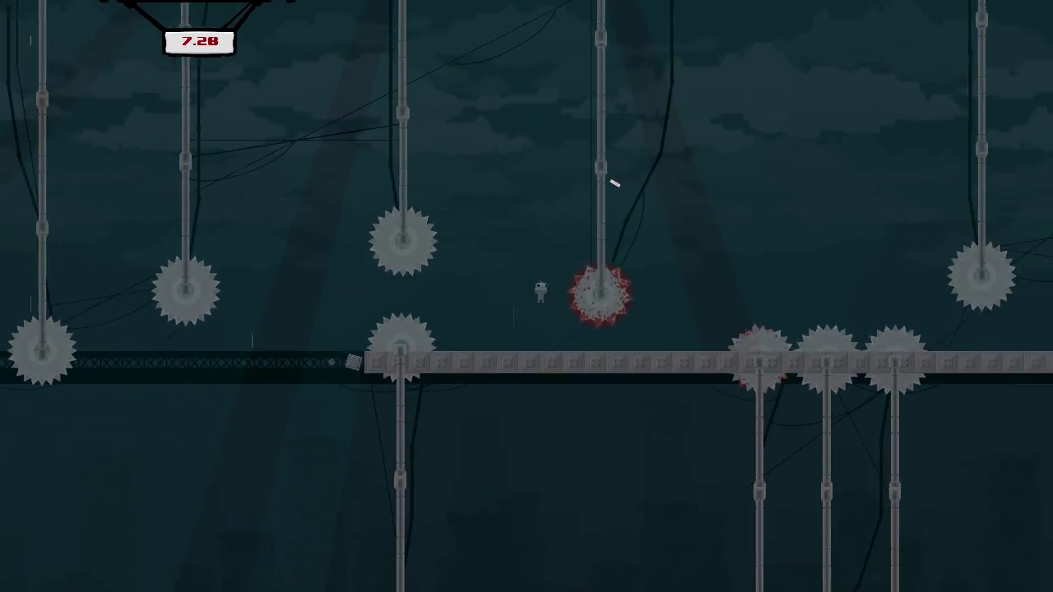
pyautogui.press('Right')
pyautogui.press('space')
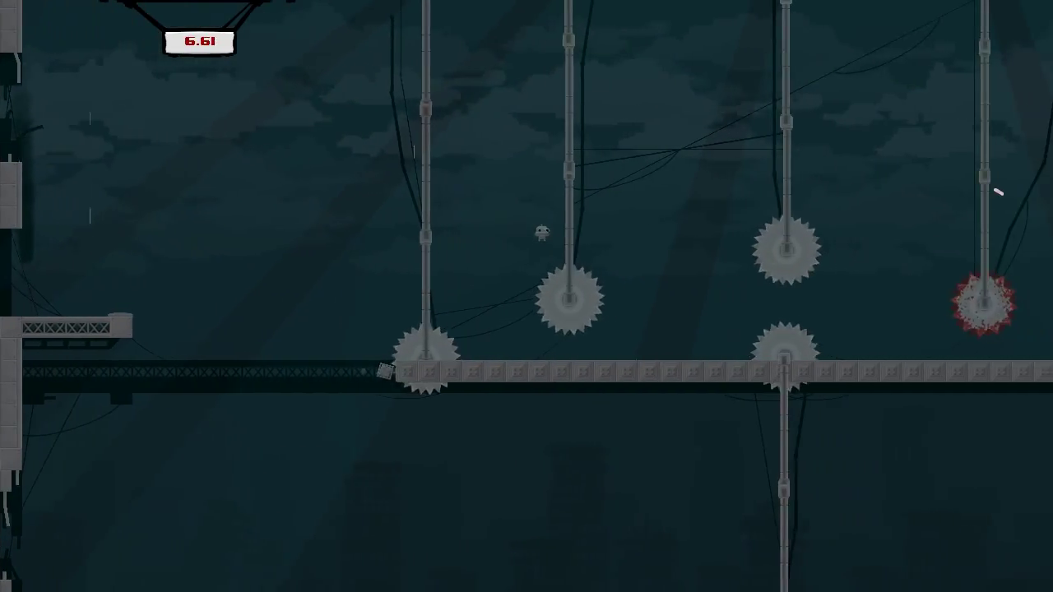
# Step: Retry jumping past the saws and up to the ledge beside the building
pyautogui.press('Right')
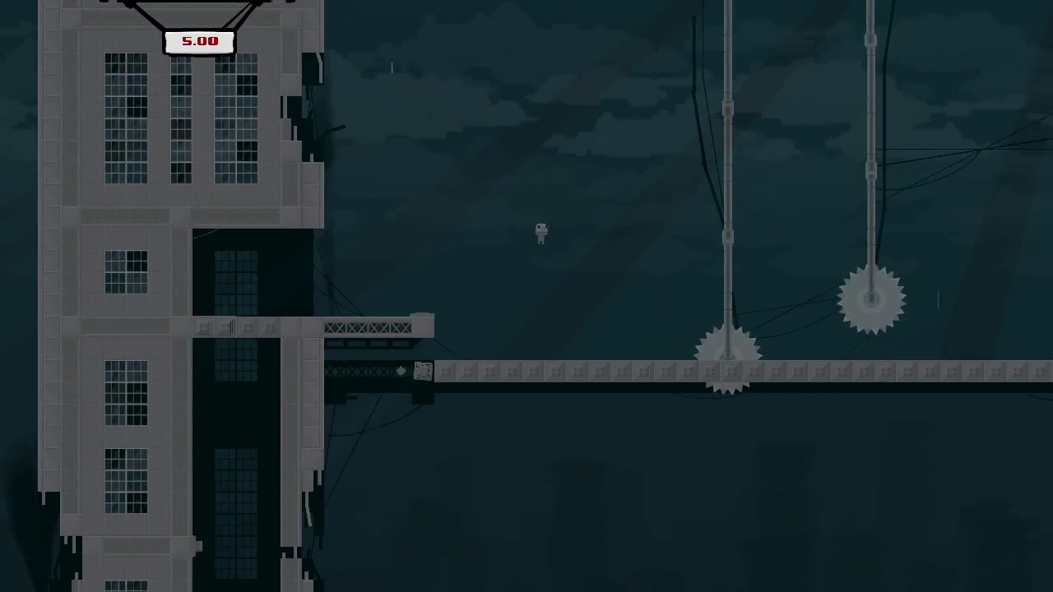
pyautogui.press('space')
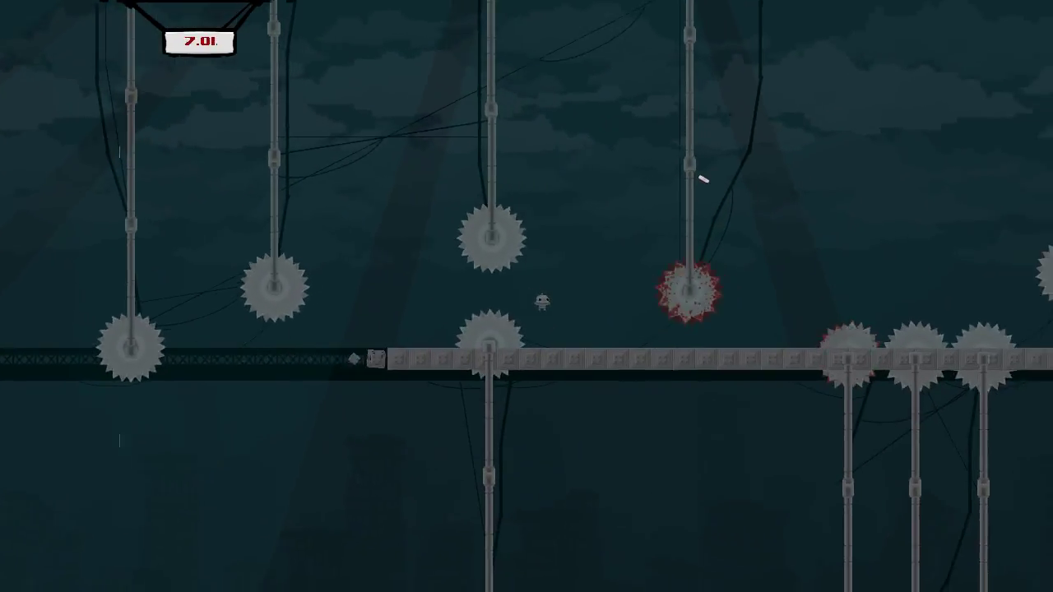
pyautogui.press('Right')
pyautogui.press('space')
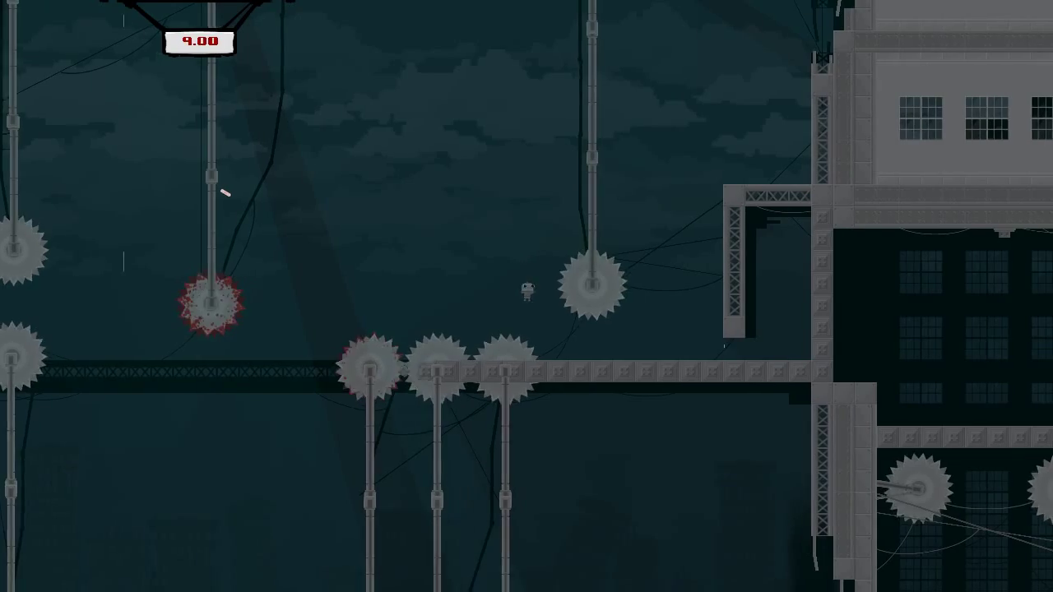
pyautogui.press('space')
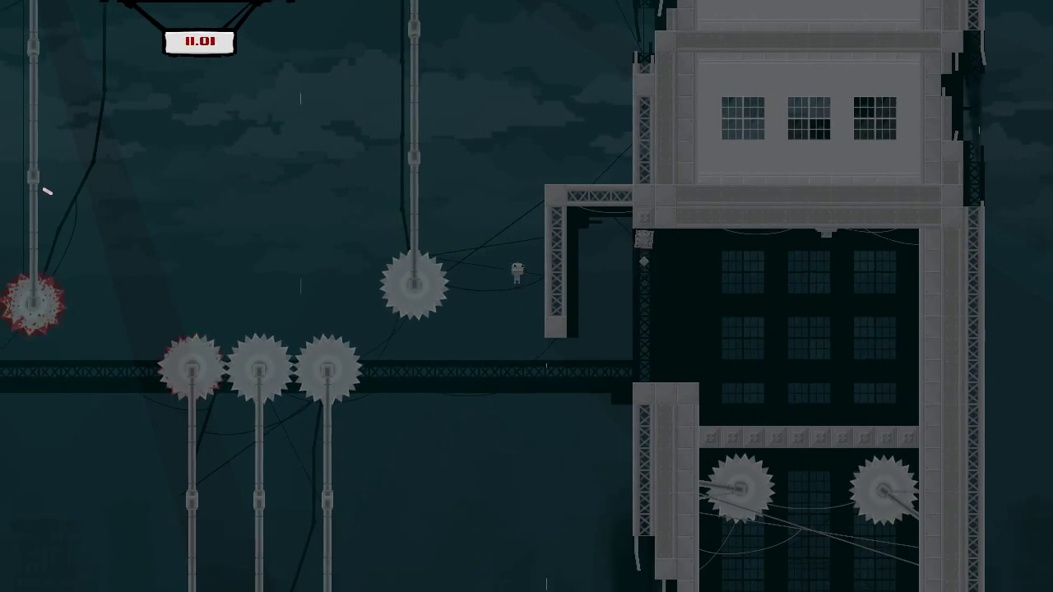
pyautogui.press('Right')
pyautogui.press('Right')
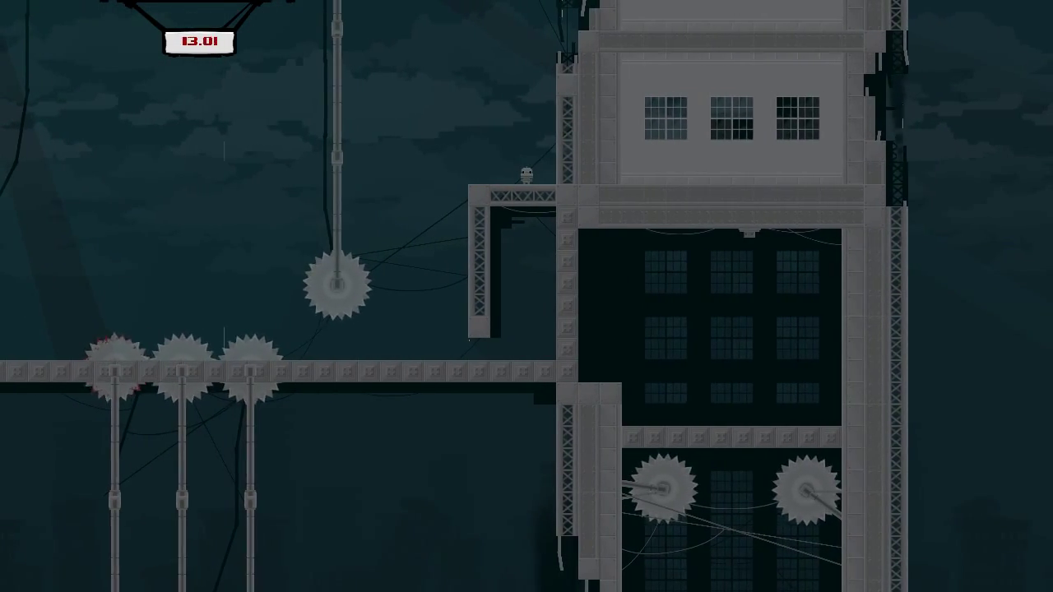
# Step: Leap left off the ledge, then retry the run over the saws from the tower start
pyautogui.press('Left')
pyautogui.press('space')
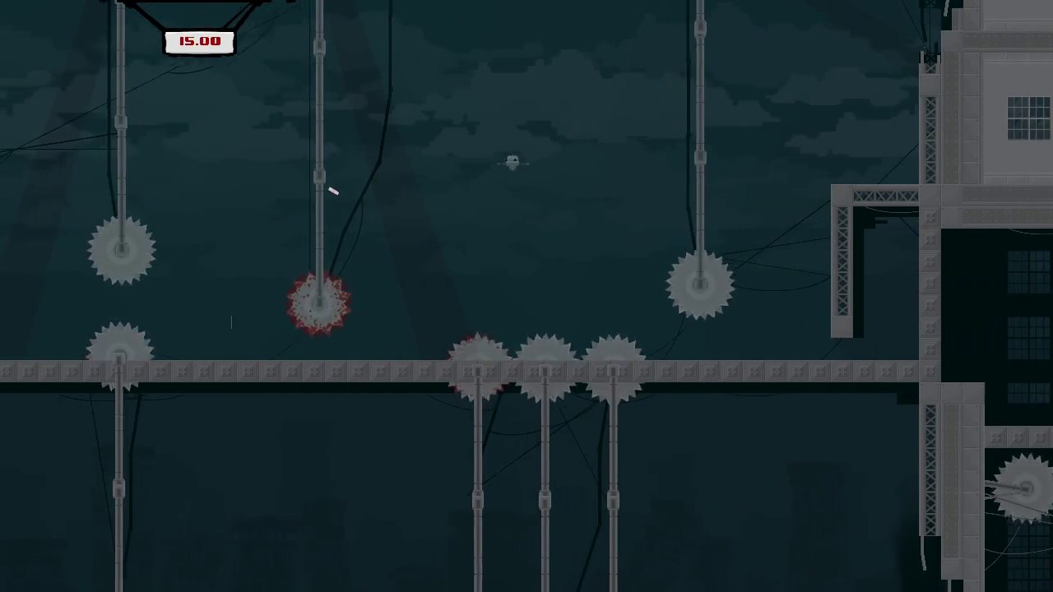
pyautogui.press('Right')
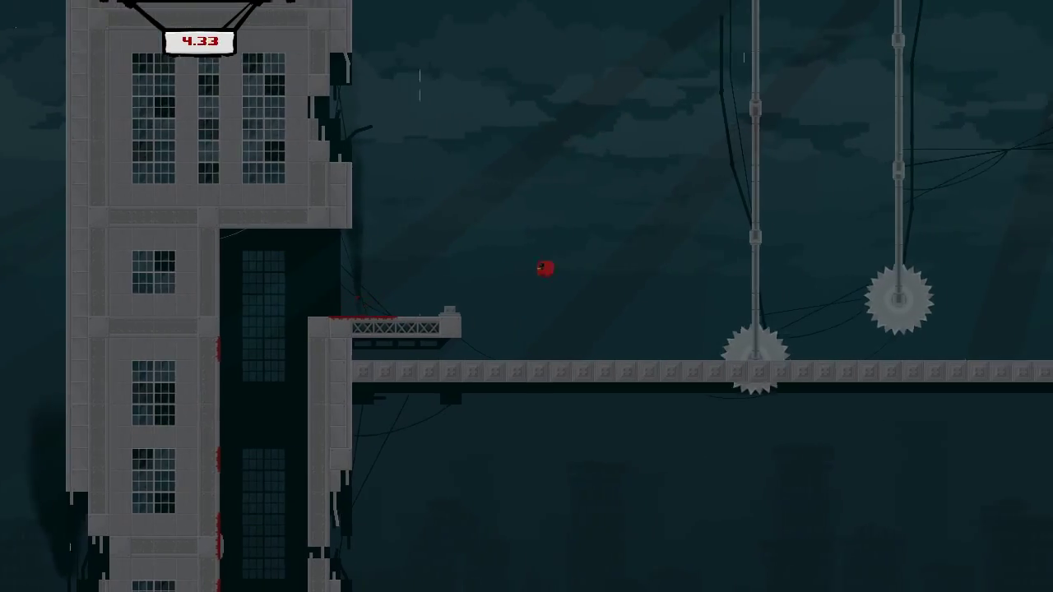
pyautogui.press('space')
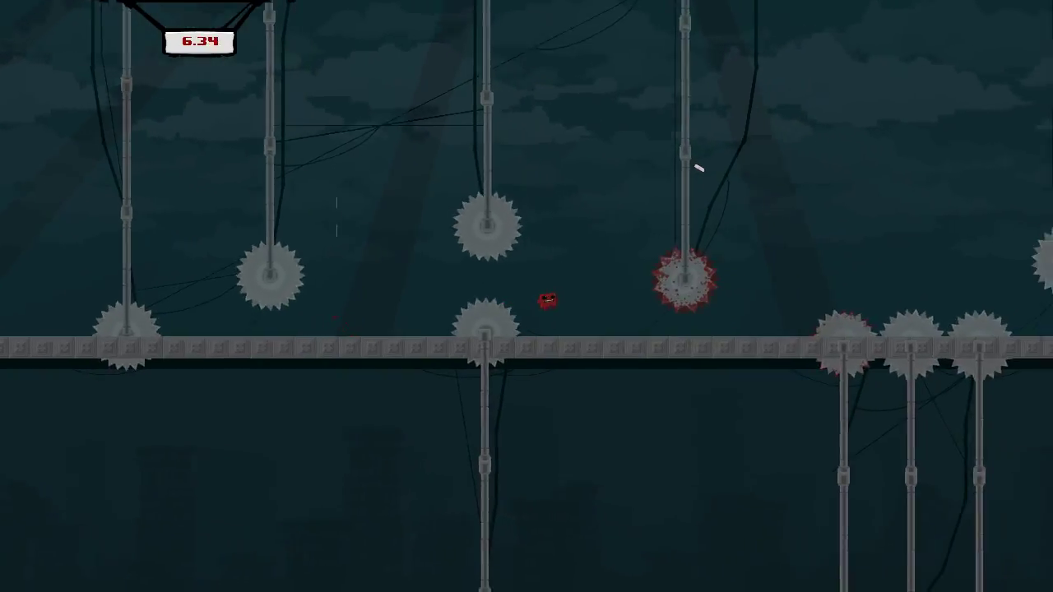
pyautogui.press('Right')
pyautogui.press('space')
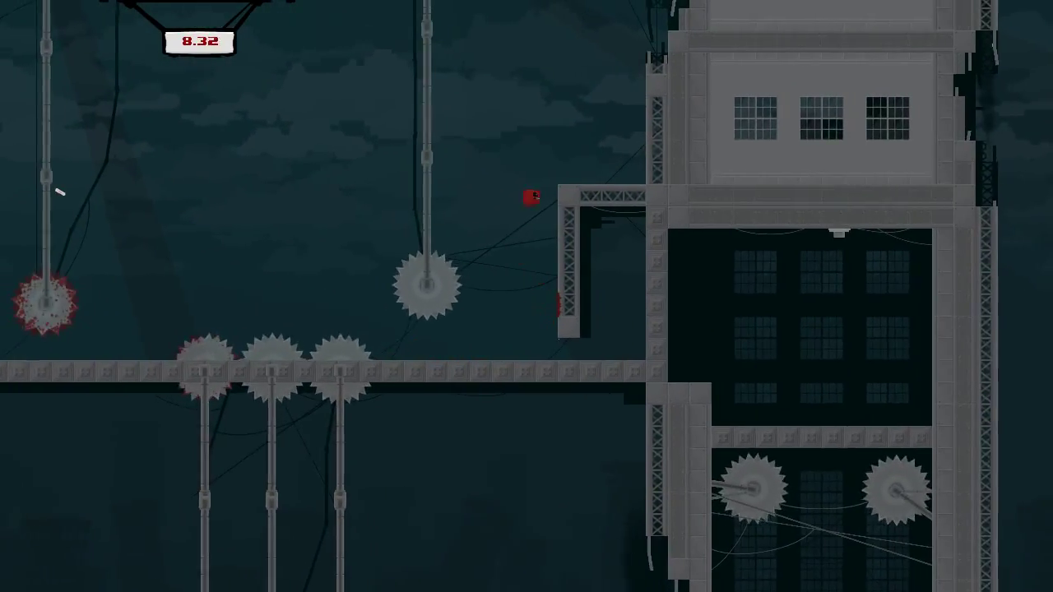
pyautogui.press('space')
pyautogui.press('Left')
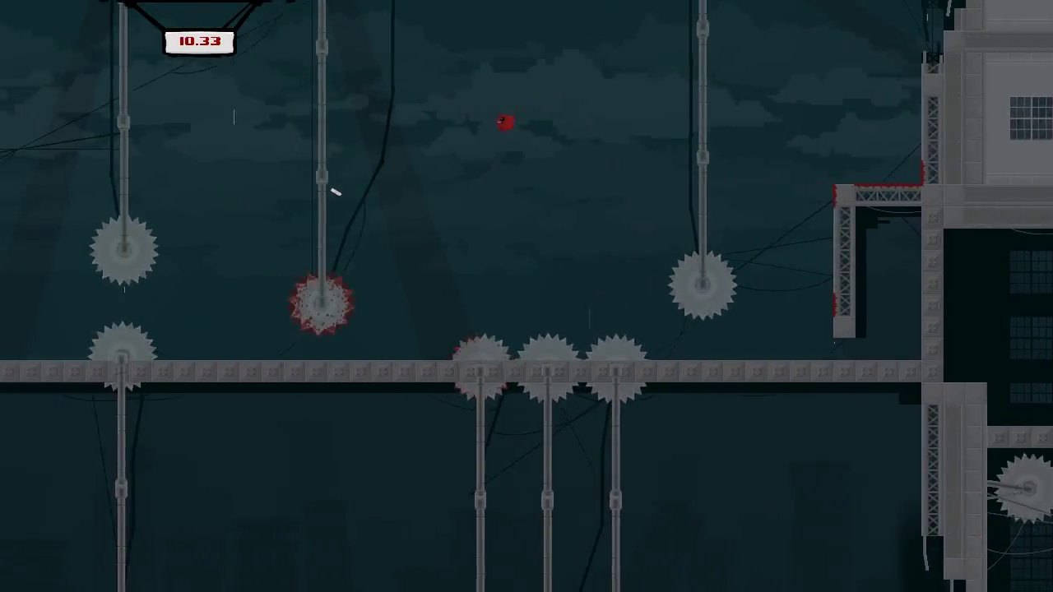
pyautogui.press('Right')
# Step: Run toward the saws, wall-jump up beside the building, and jump high left
pyautogui.press('space')
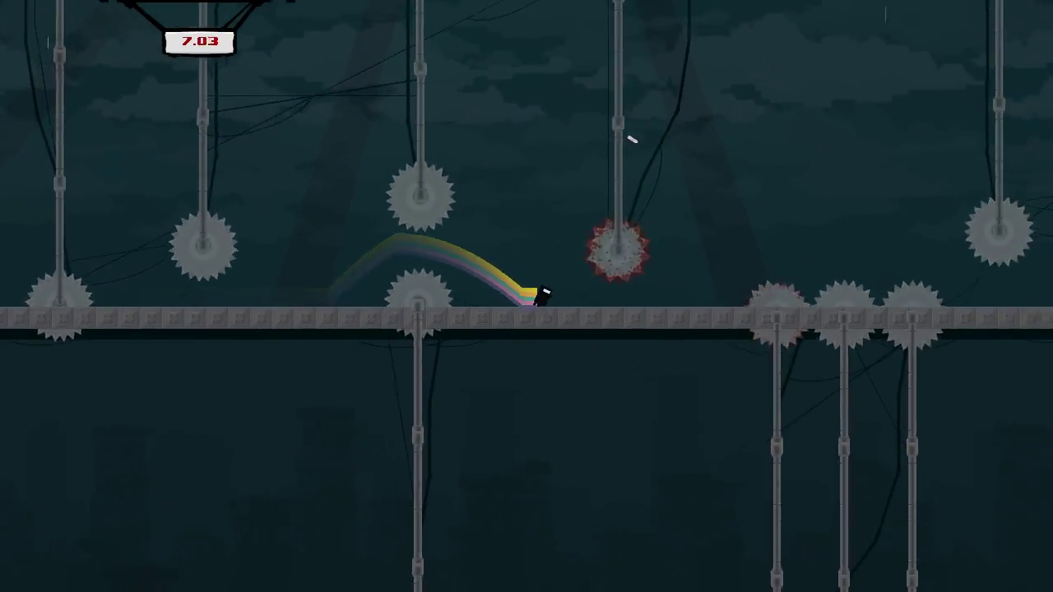
pyautogui.press('Right')
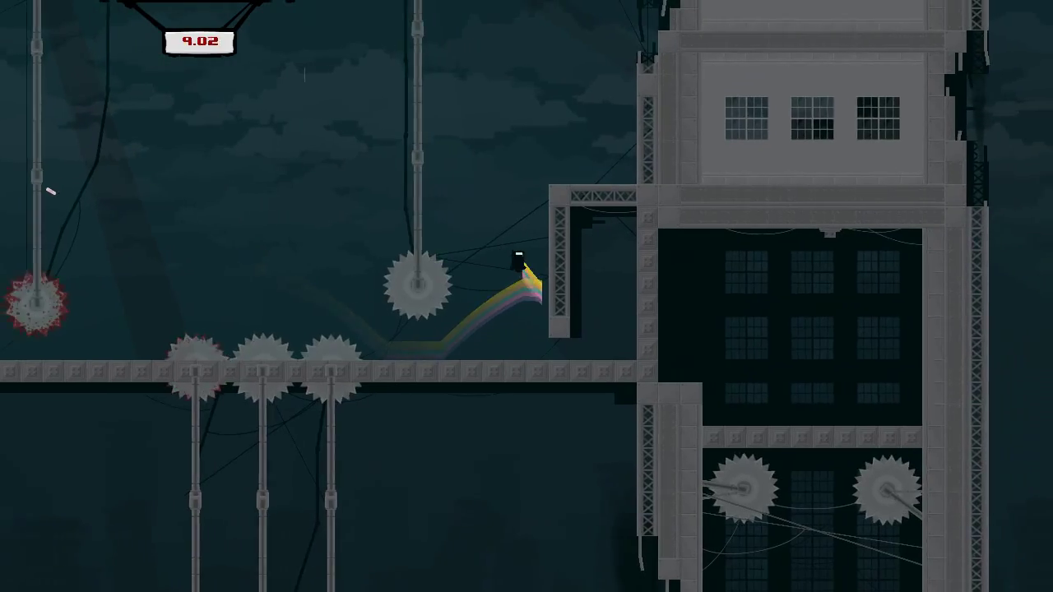
pyautogui.press('space')
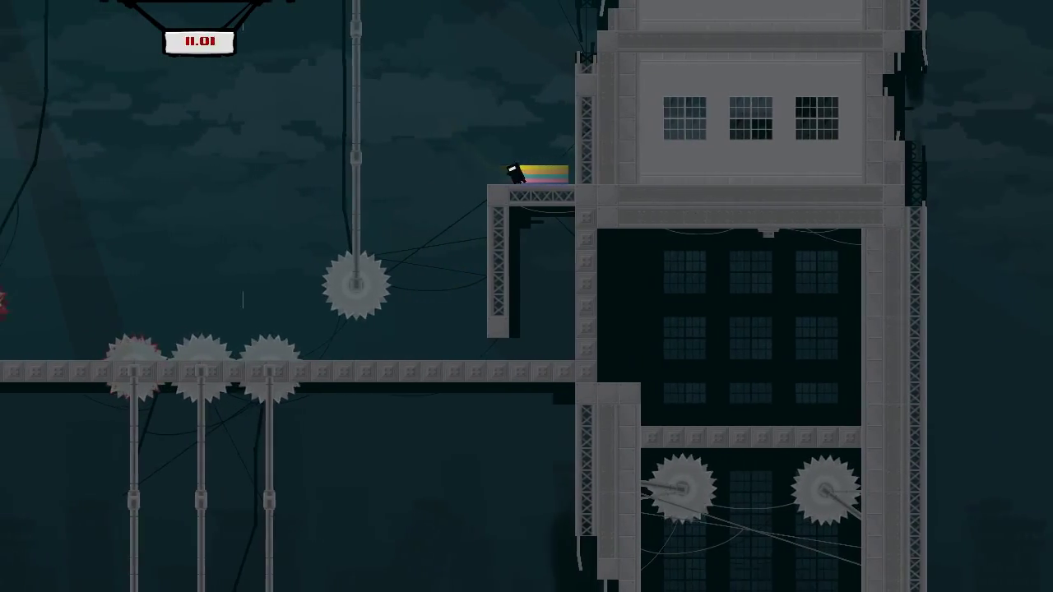
pyautogui.press('Left')
pyautogui.press('space')
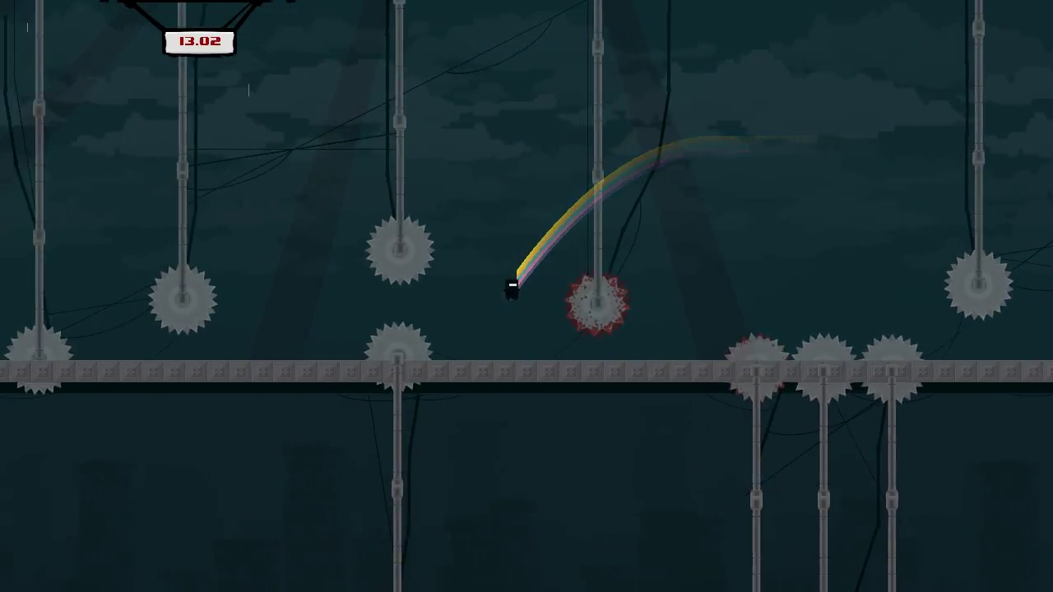
# Step: Jump left along the bridge back to the small ledge by the tower
pyautogui.press('Left')
pyautogui.press('space')
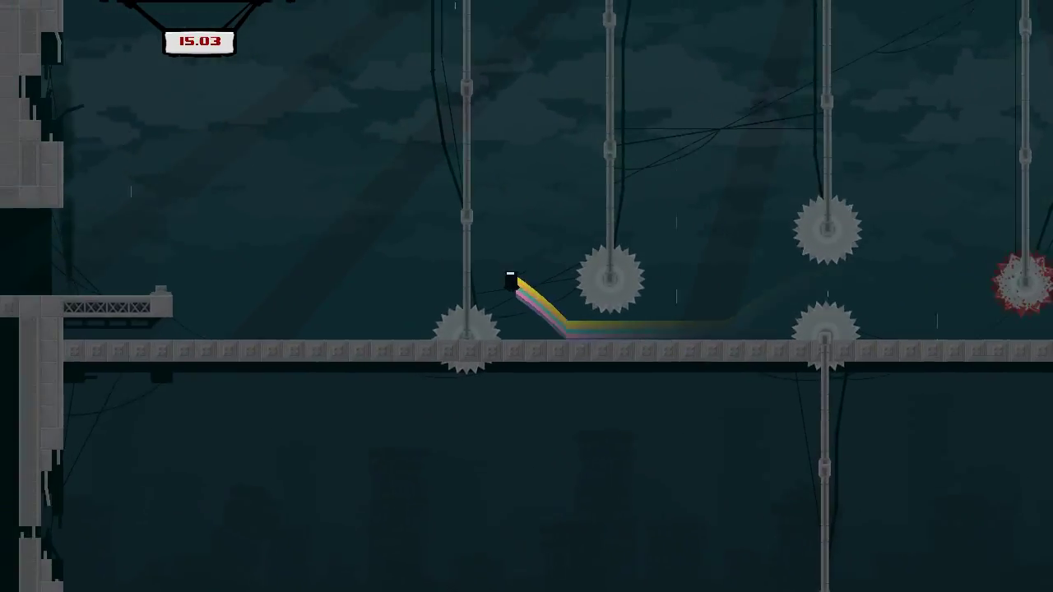
pyautogui.press('Left')
pyautogui.press('space')
pyautogui.press('space')
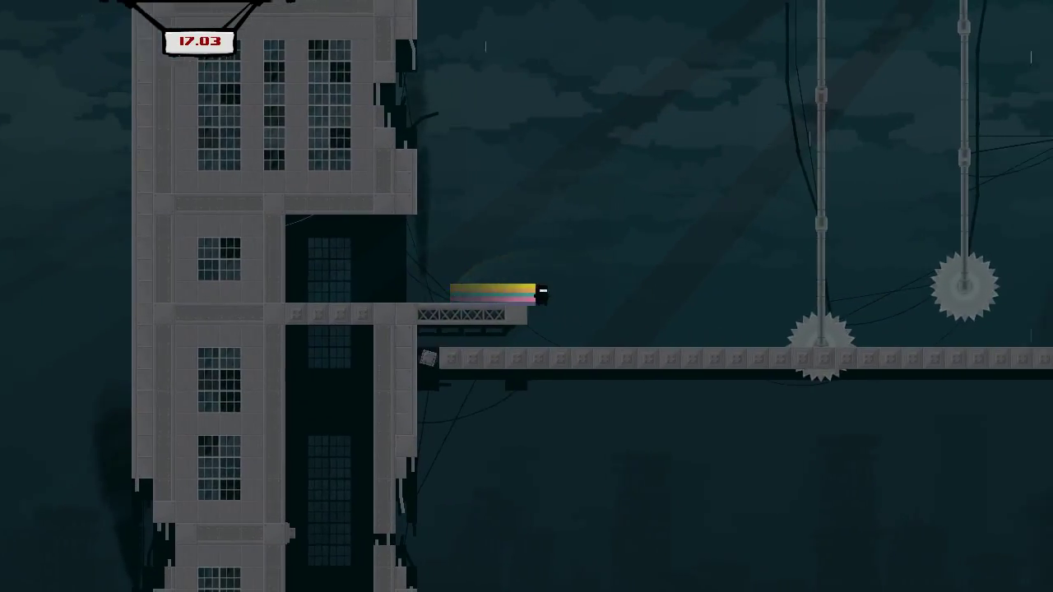
# Step: Hop right over the row of saw blades toward the building
pyautogui.press('Right')
pyautogui.press('space')
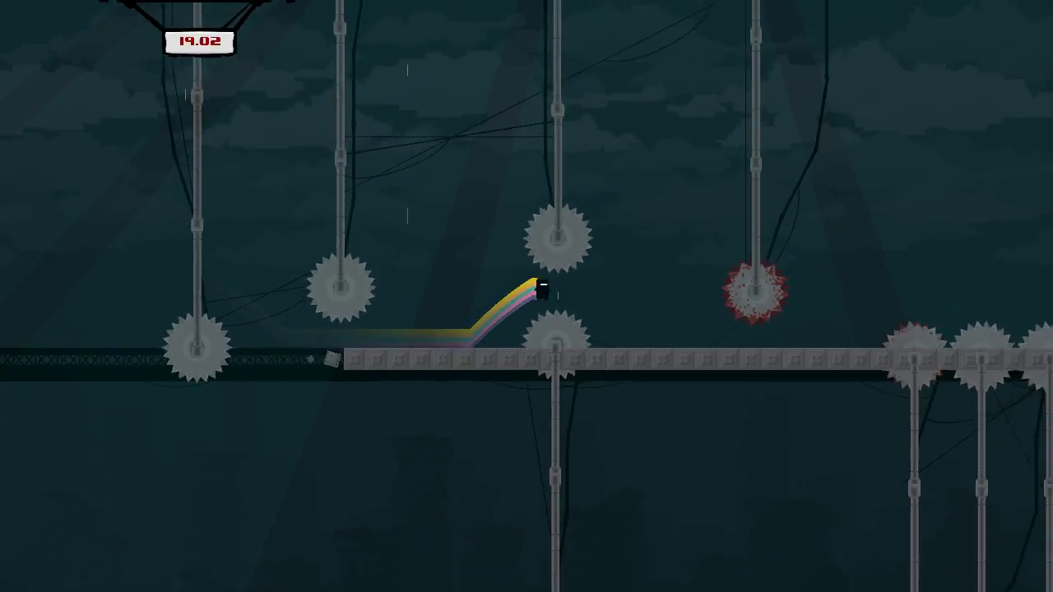
pyautogui.press('Right')
pyautogui.press('space')
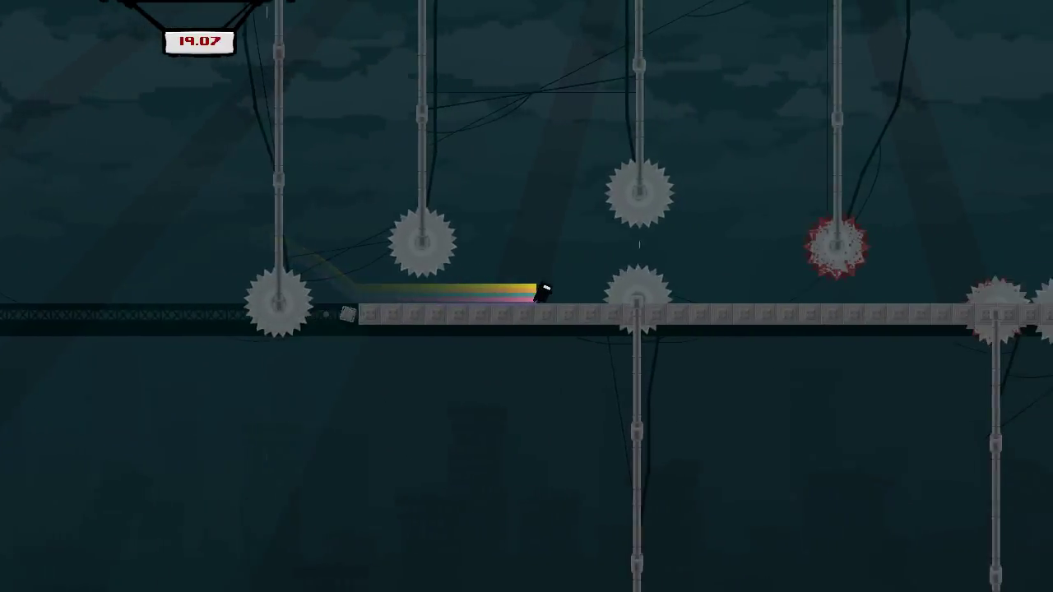
pyautogui.press('Right')
pyautogui.press('space')
pyautogui.press('space')
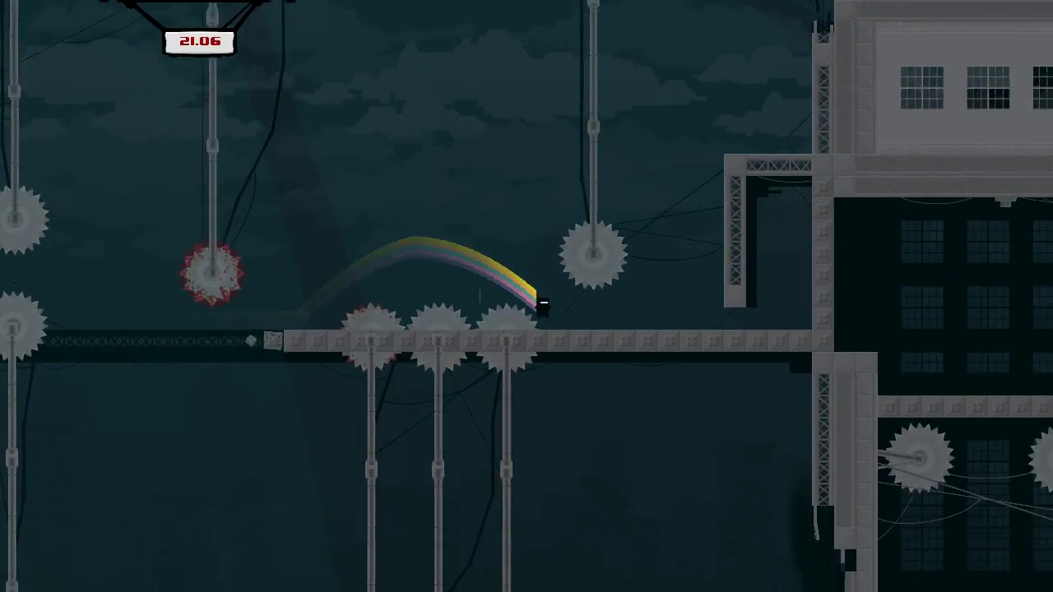
# Step: Wall-jump up the alcove, drop down the shaft to Bandage Girl, and continue to 5-6
pyautogui.press('Right')
pyautogui.press('space')
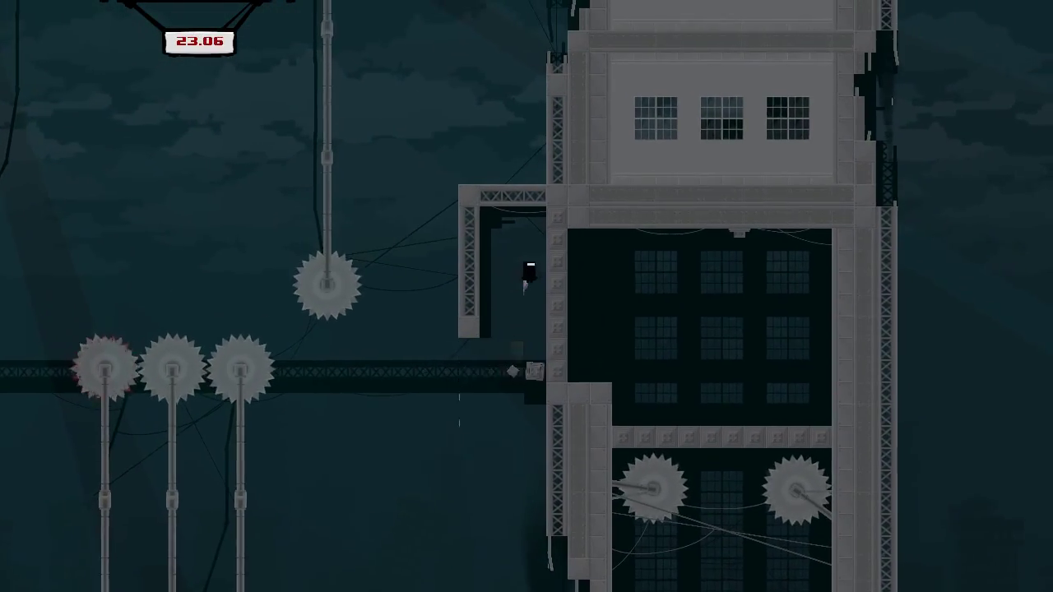
pyautogui.press('space')
pyautogui.press('space')
pyautogui.press('Right')
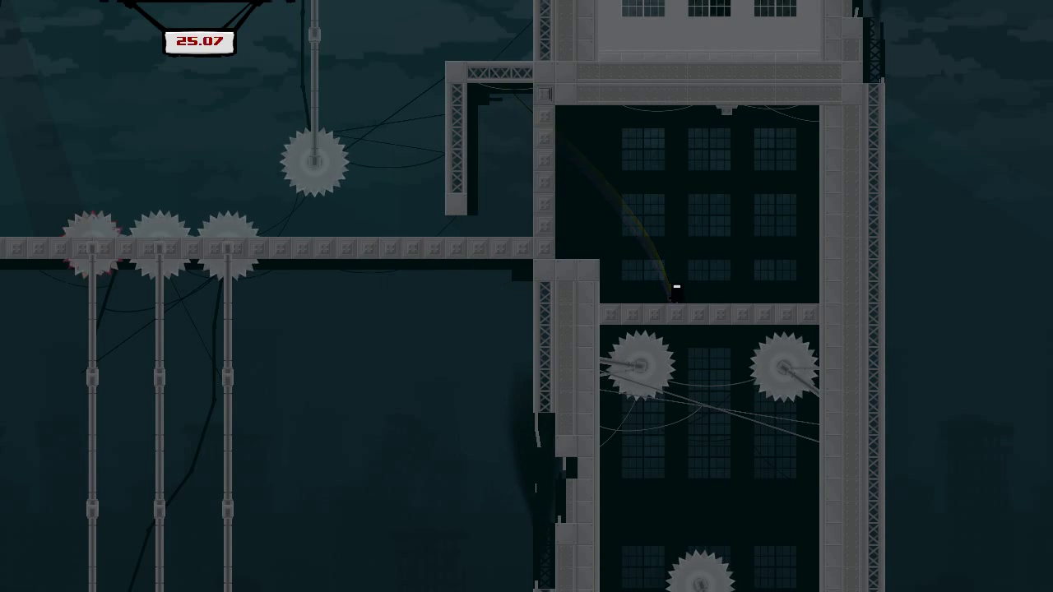
pyautogui.press('space')
pyautogui.press('Right')
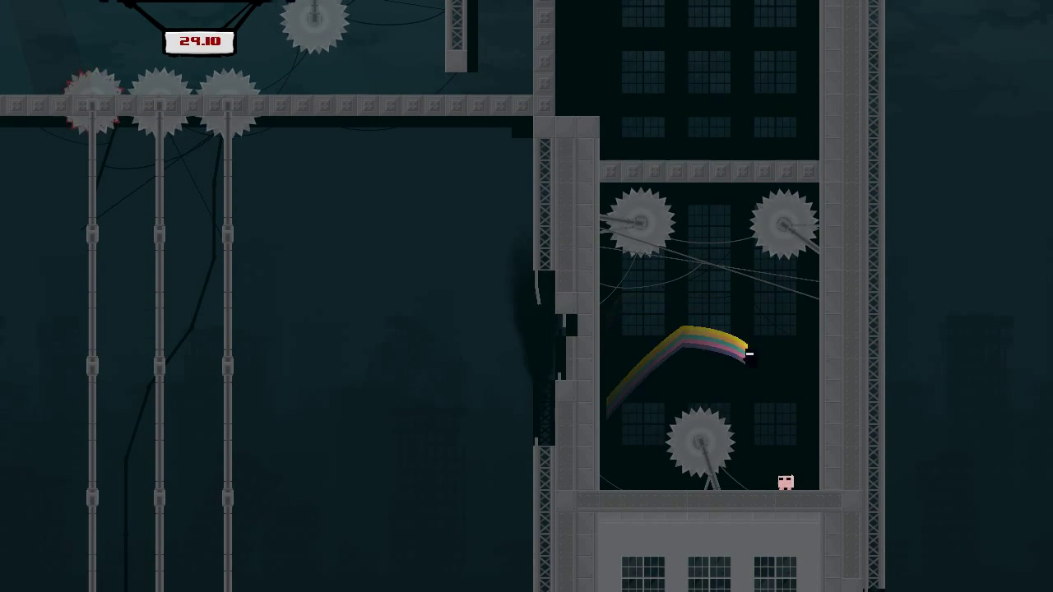
pyautogui.press('Right')
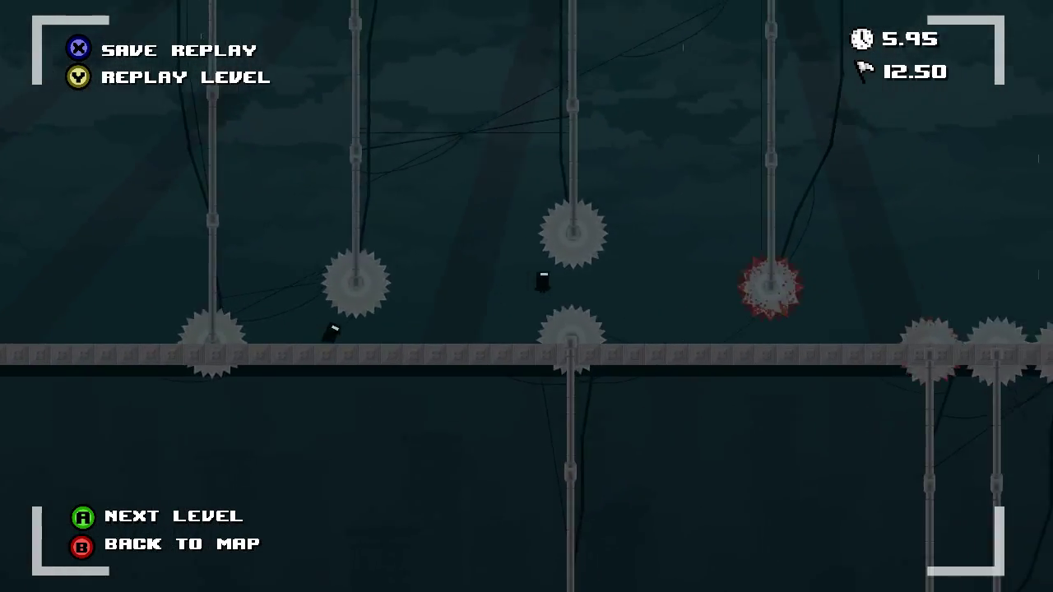
pyautogui.press('Return')
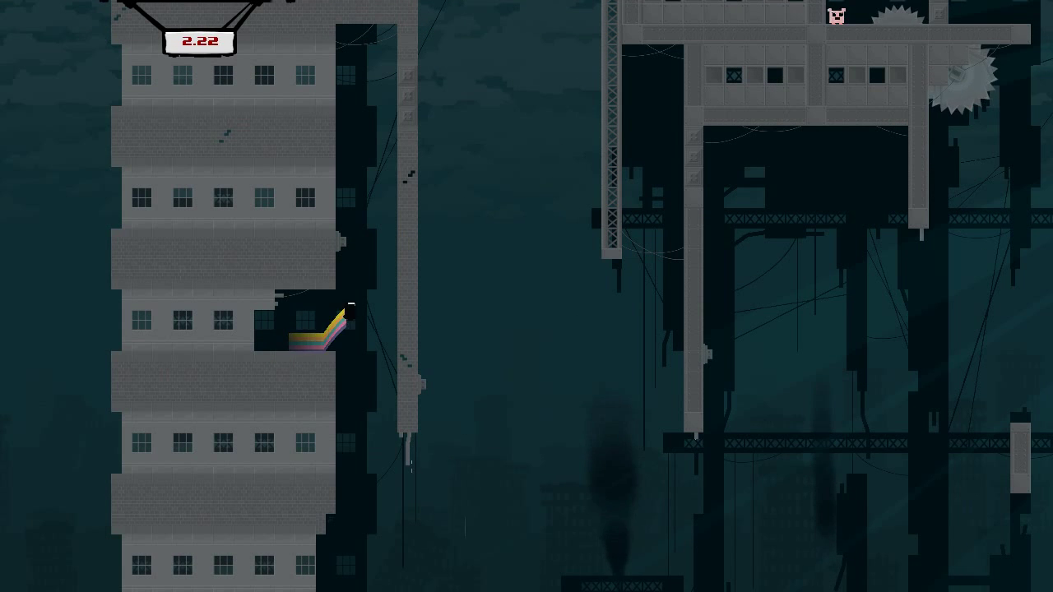
# Step: Wall-jump up the shafts, reach Bandage Girl in about 11 seconds, and start 5-7 The Fallen
pyautogui.press('space')
pyautogui.press('space')
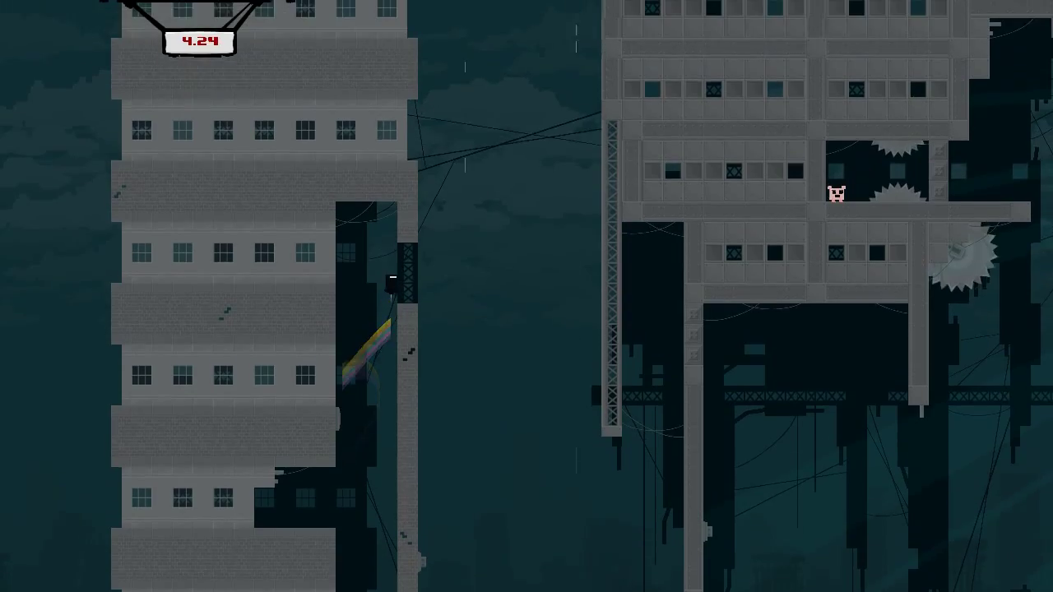
pyautogui.press('space')
pyautogui.press('space')
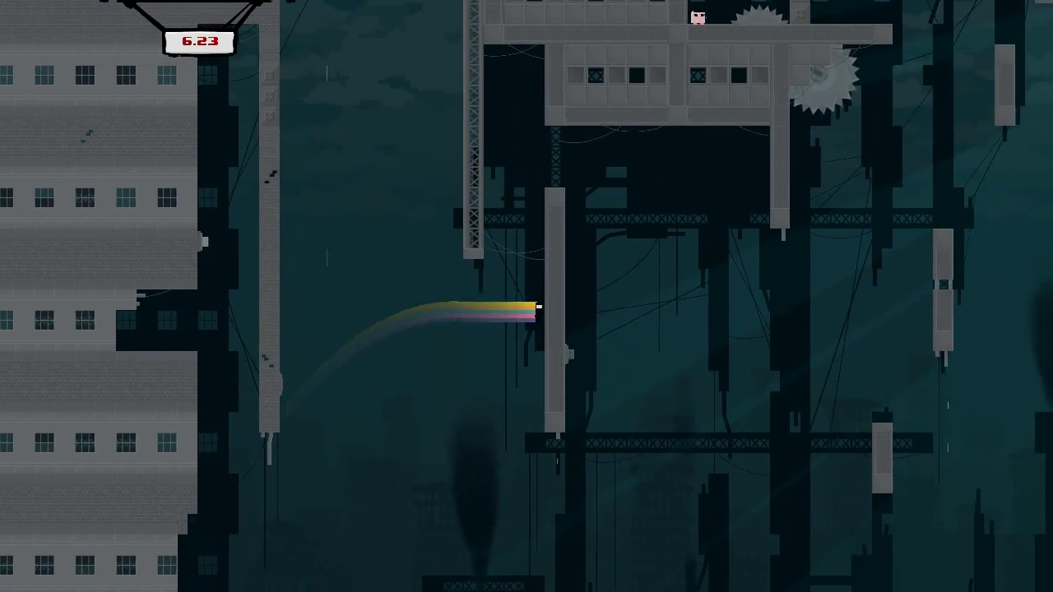
pyautogui.press('space')
pyautogui.press('space')
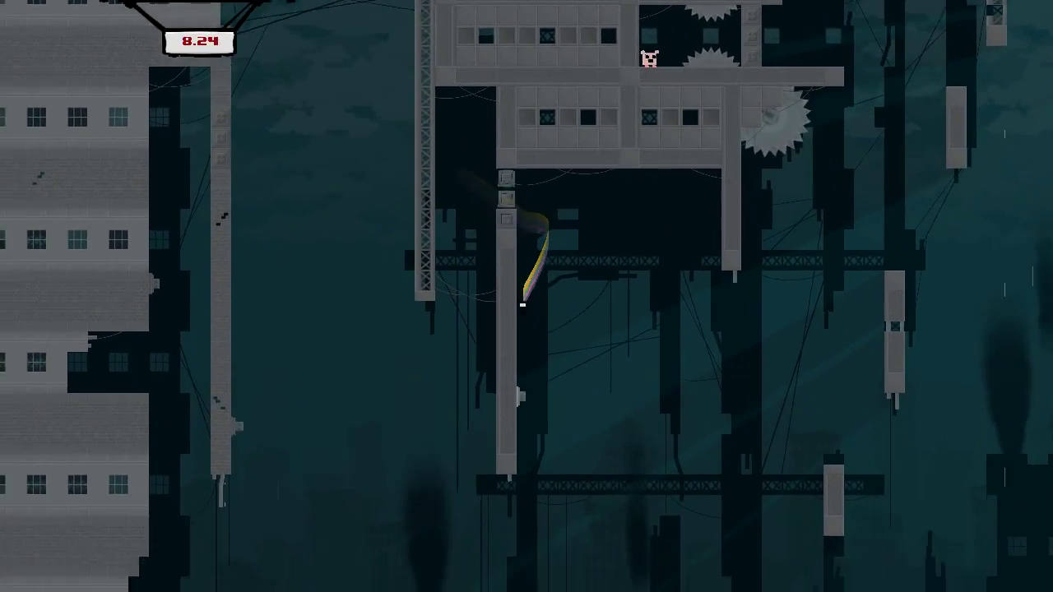
pyautogui.press('space')
pyautogui.press('space')
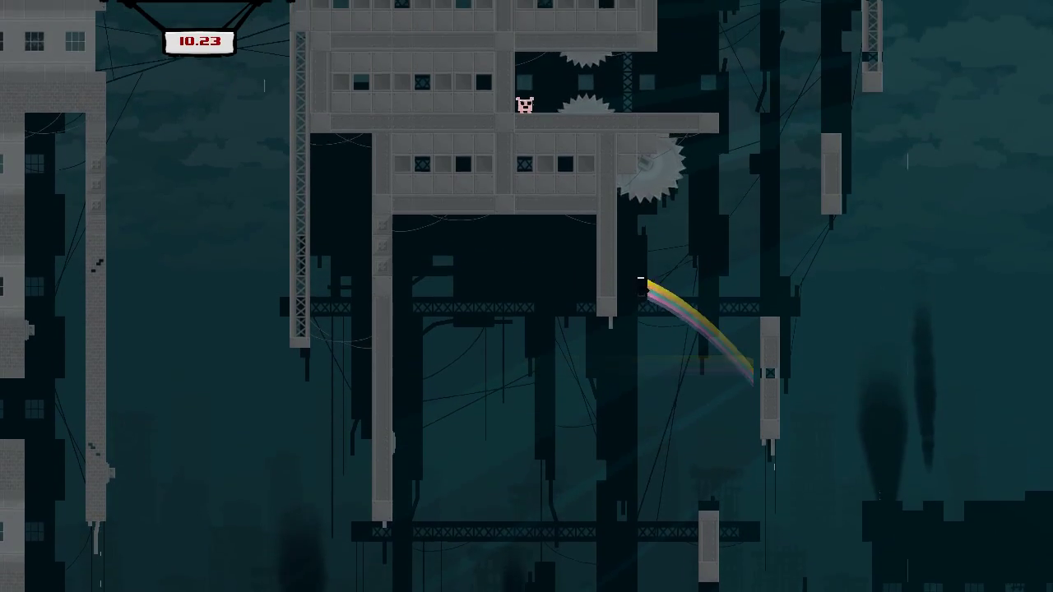
pyautogui.press('space')
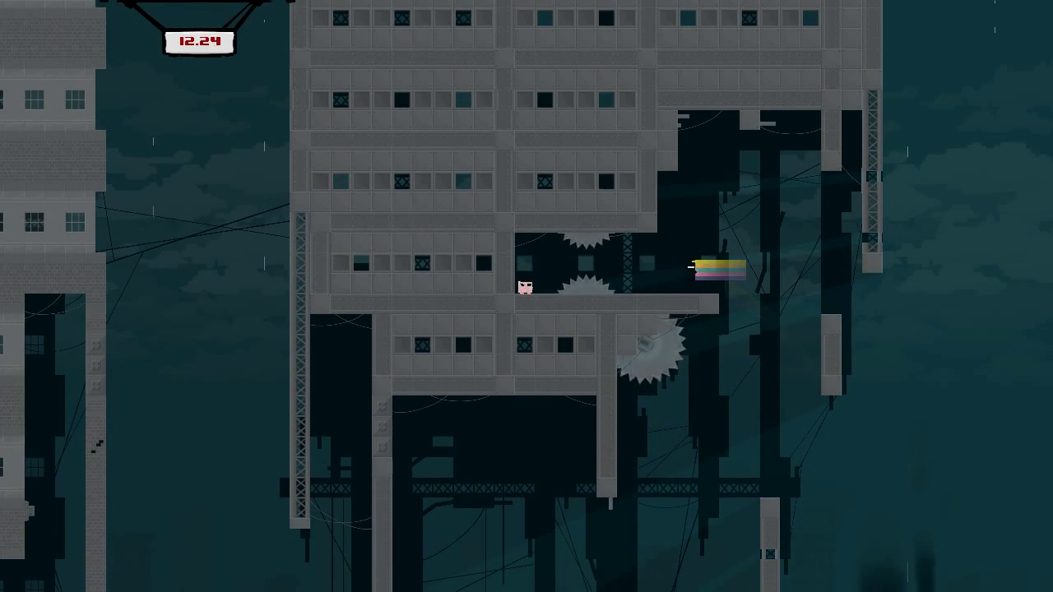
pyautogui.press('Left')
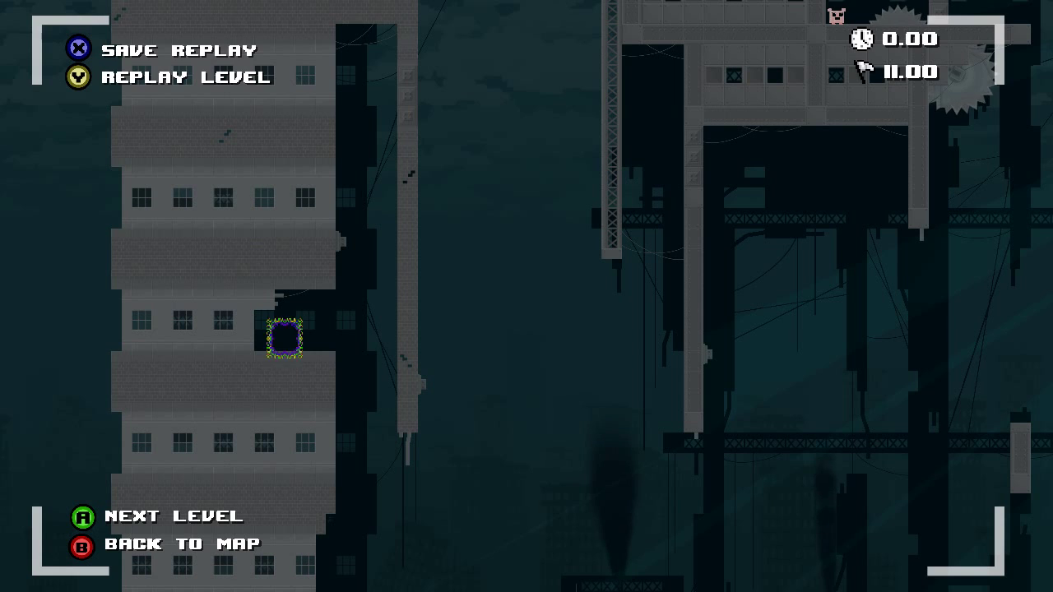
pyautogui.press('Return')
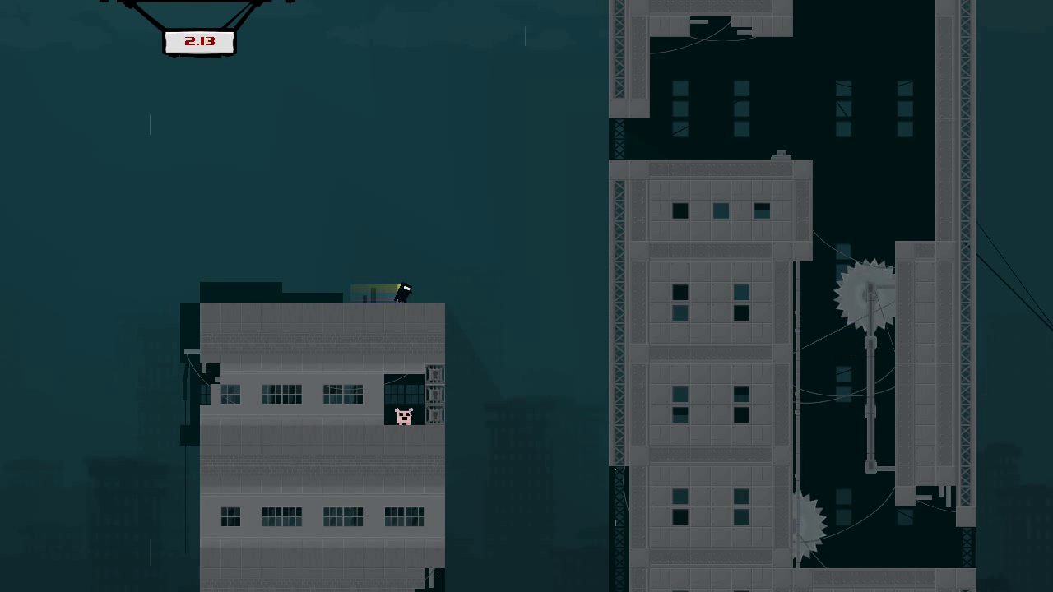
# Step: Jump onto the tall building and wall-jump up its shaft to the upper ledge
pyautogui.press('Right')
pyautogui.press('space')
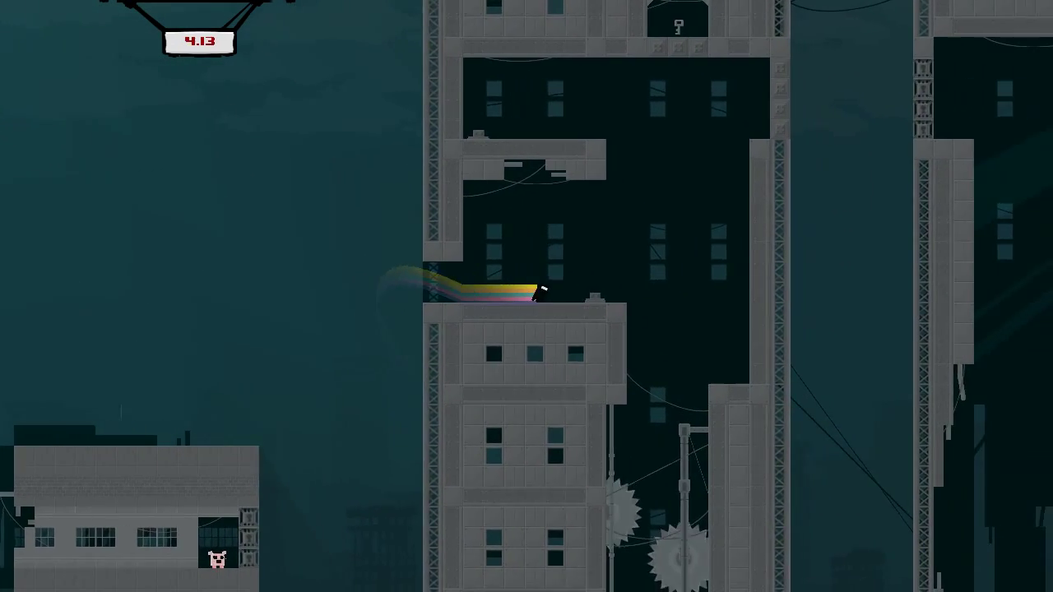
pyautogui.press('Right')
pyautogui.press('space')
pyautogui.press('space')
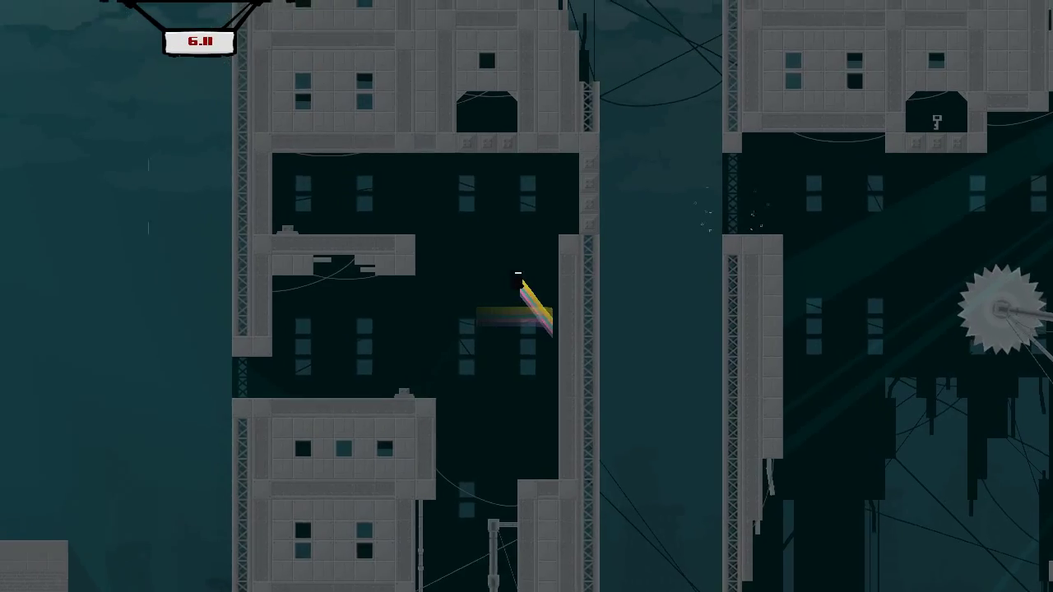
pyautogui.press('space')
pyautogui.press('Left')
pyautogui.press('Right')
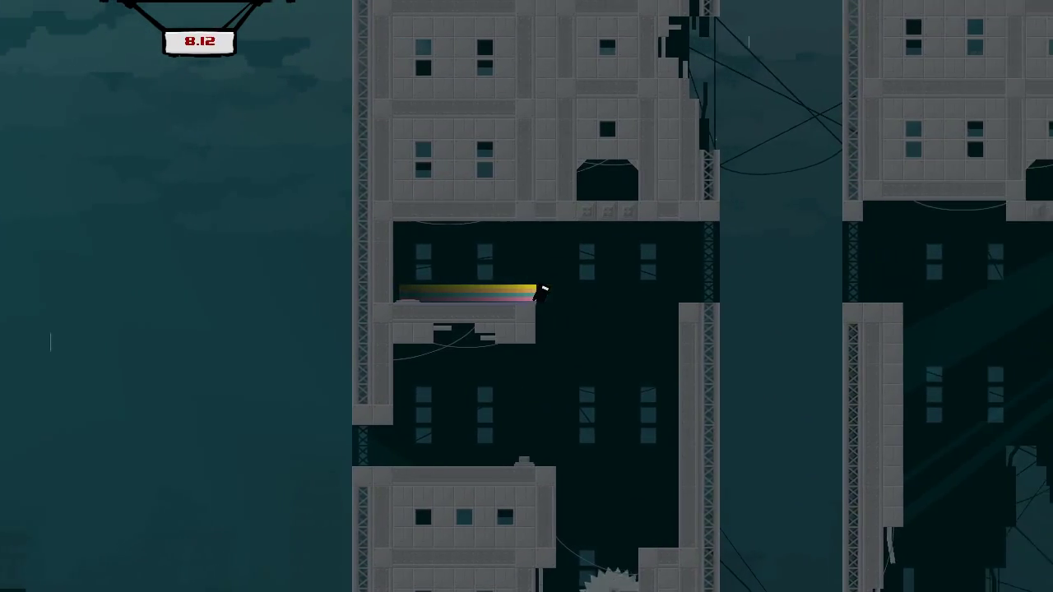
# Step: Drop to a lower pillar, wall-jump to the upper left ledge, and cross to a pillar top
pyautogui.press('Right')
pyautogui.press('space')
pyautogui.press('Right')
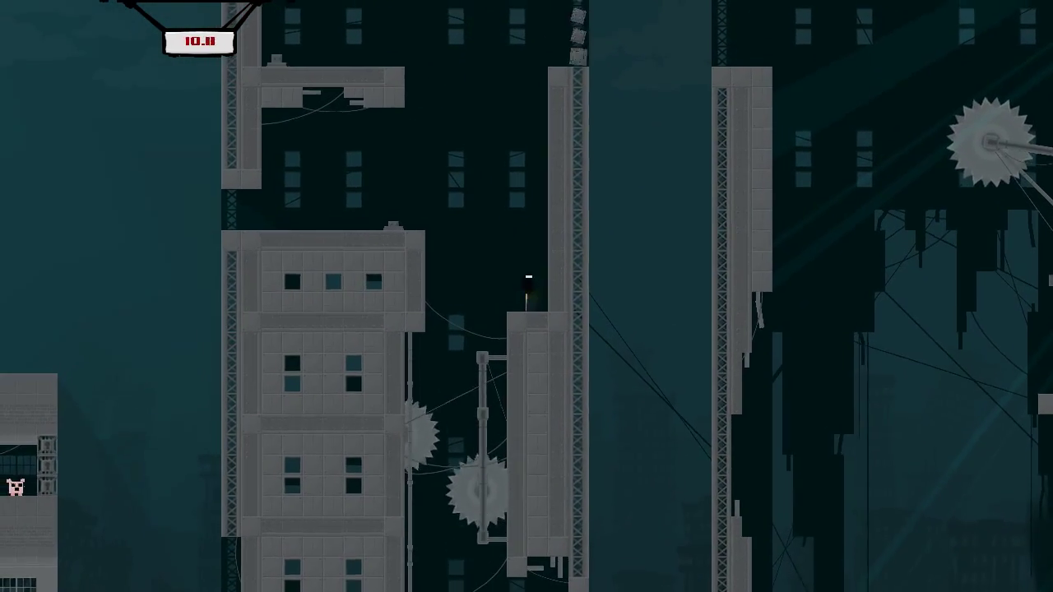
pyautogui.press('space')
pyautogui.press('space')
pyautogui.press('Left')
pyautogui.press('space')
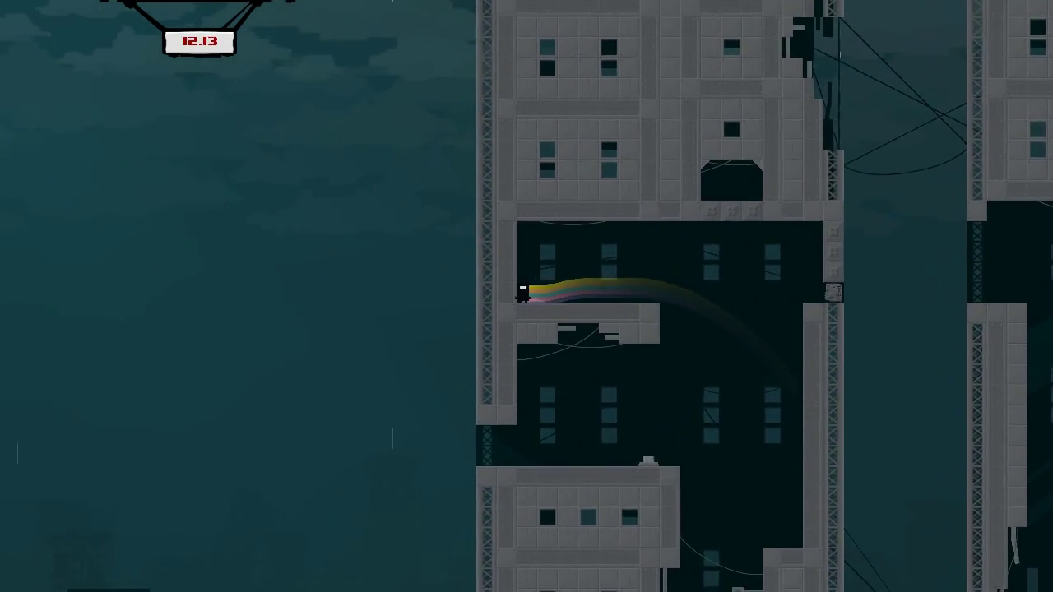
pyautogui.press('Right')
pyautogui.press('space')
pyautogui.press('space')
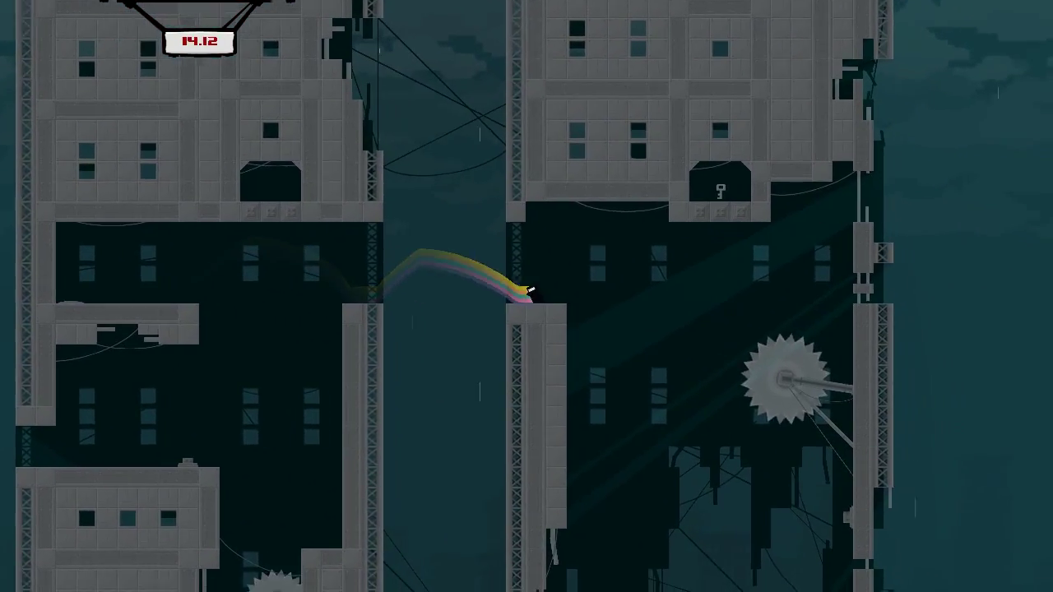
# Step: Drop down the right shaft to the pillar by the sawblade and wall-jump up beside it
pyautogui.press('Right')
pyautogui.press('space')
pyautogui.press('Right')
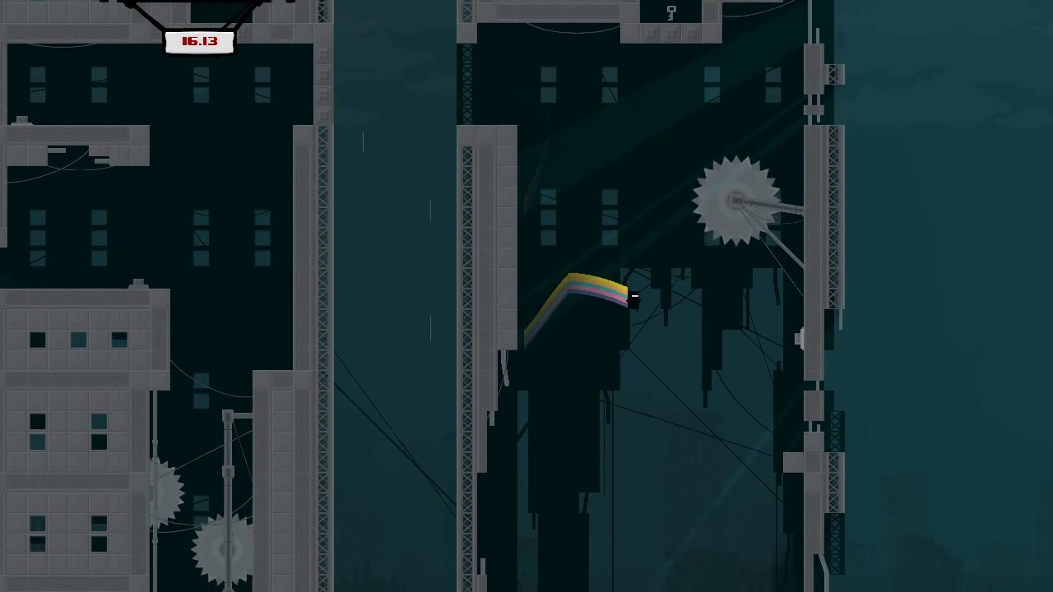
pyautogui.press('Right')
pyautogui.press('space')
pyautogui.press('Right')
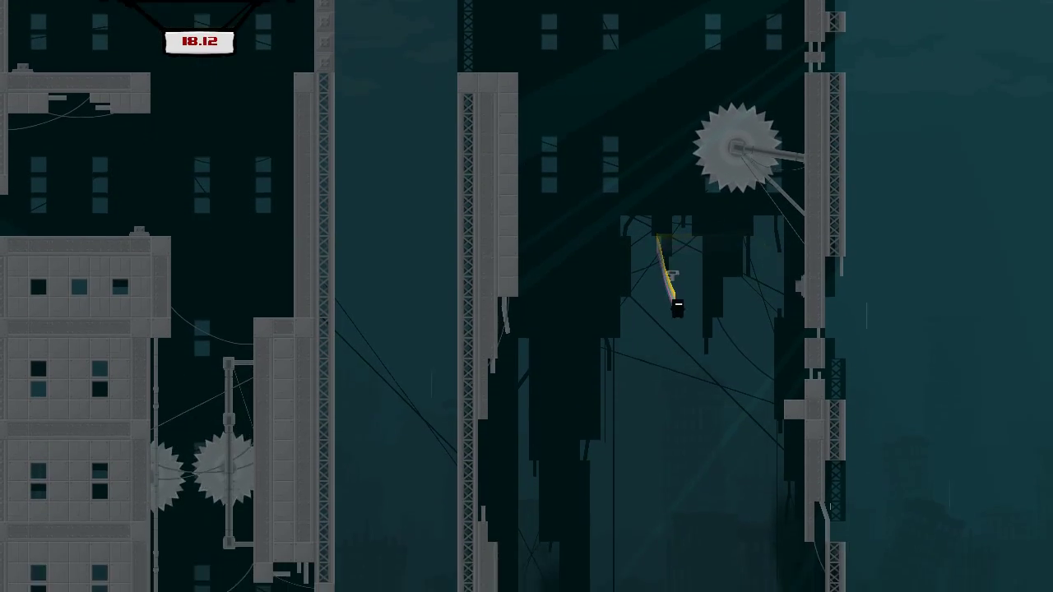
pyautogui.press('space')
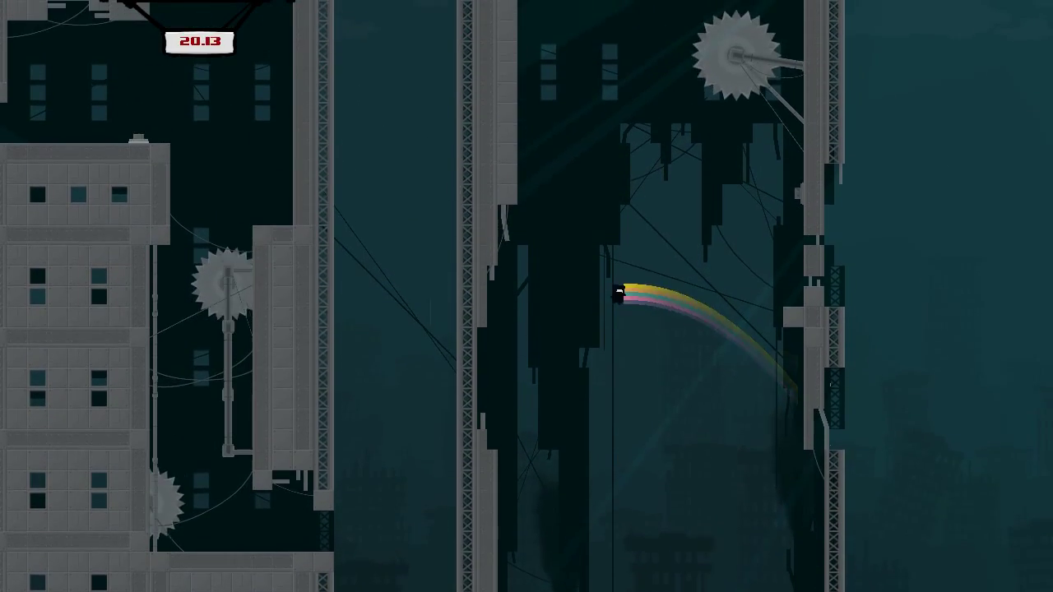
pyautogui.press('Left')
pyautogui.press('space')
pyautogui.press('Right')
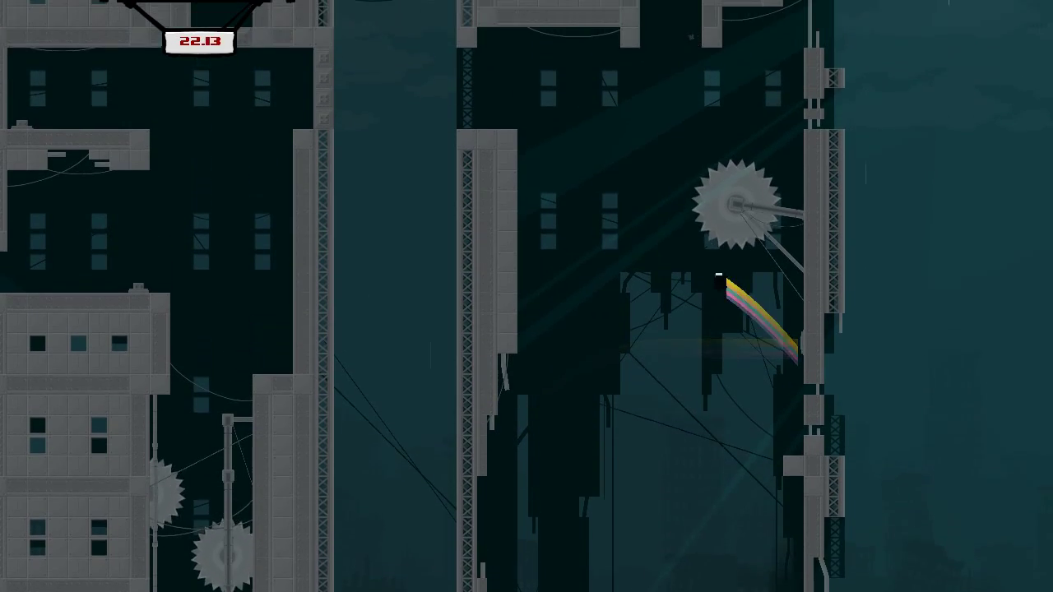
# Step: Slip between the sawblades to Bandage Girl around 23 seconds, then start 5-8 Descent
pyautogui.press('Left')
pyautogui.press('space')
pyautogui.press('space')
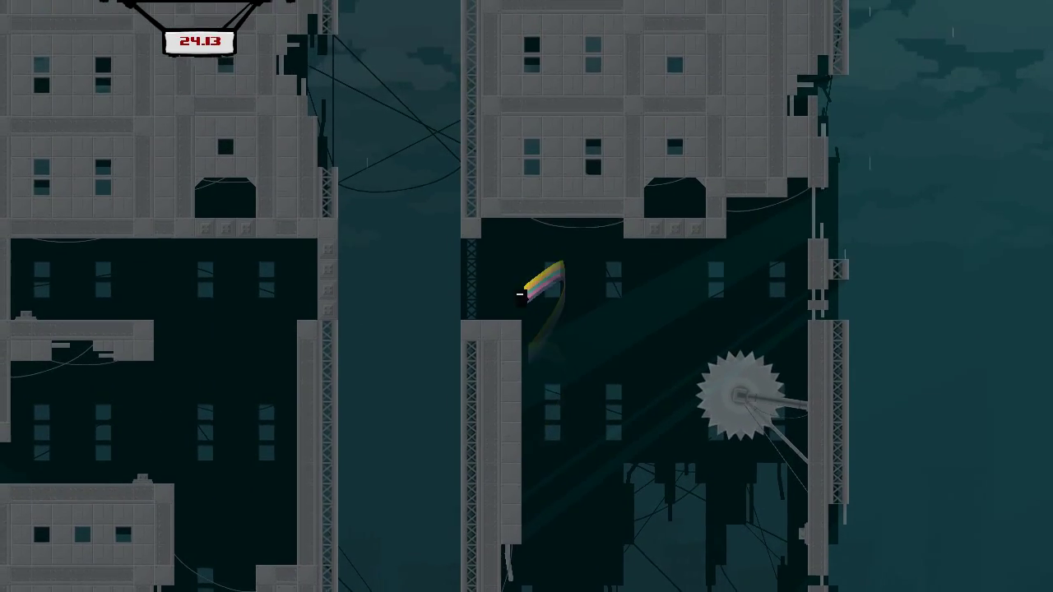
pyautogui.press('Right')
pyautogui.press('space')
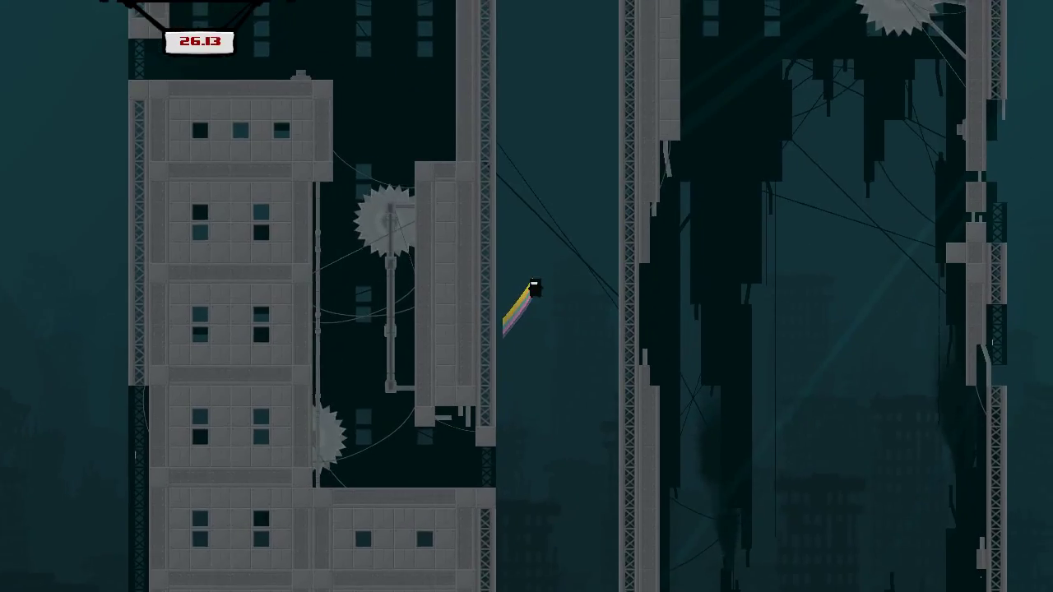
pyautogui.press('Left')
pyautogui.press('Left')
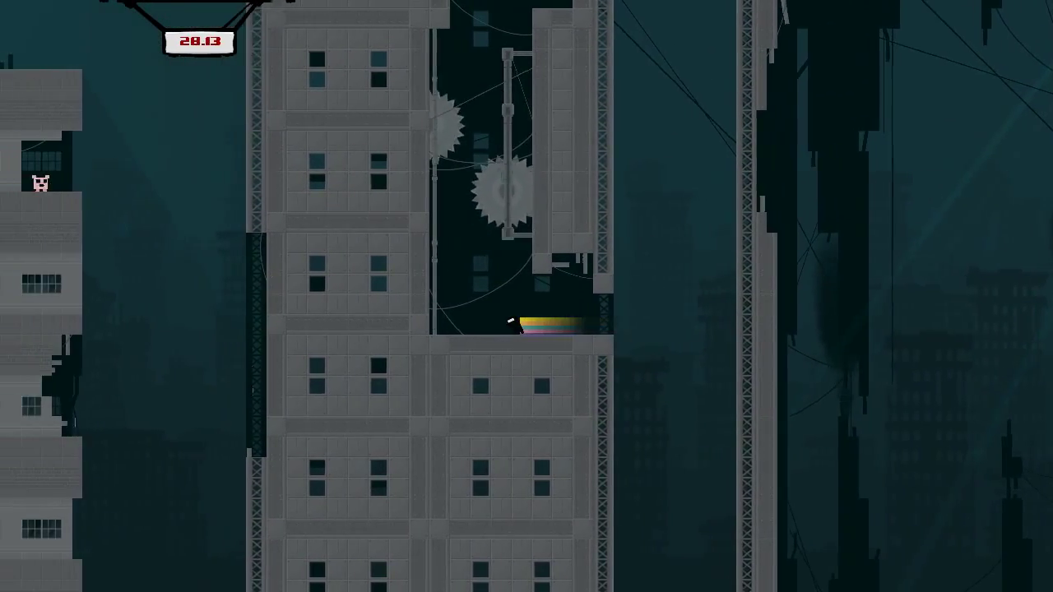
pyautogui.press('space')
pyautogui.press('space')
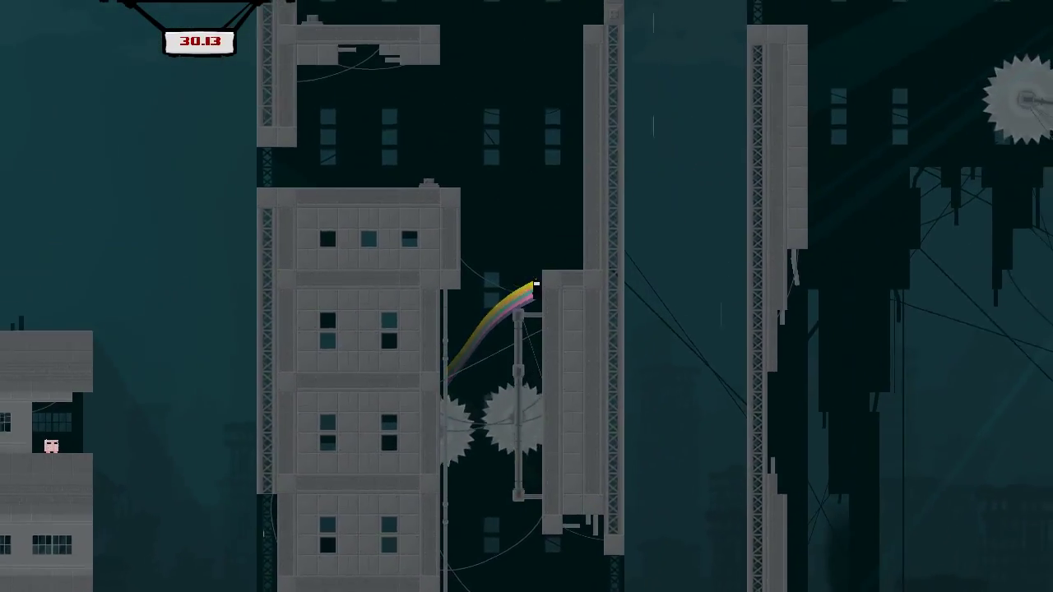
pyautogui.press('space')
pyautogui.press('Left')
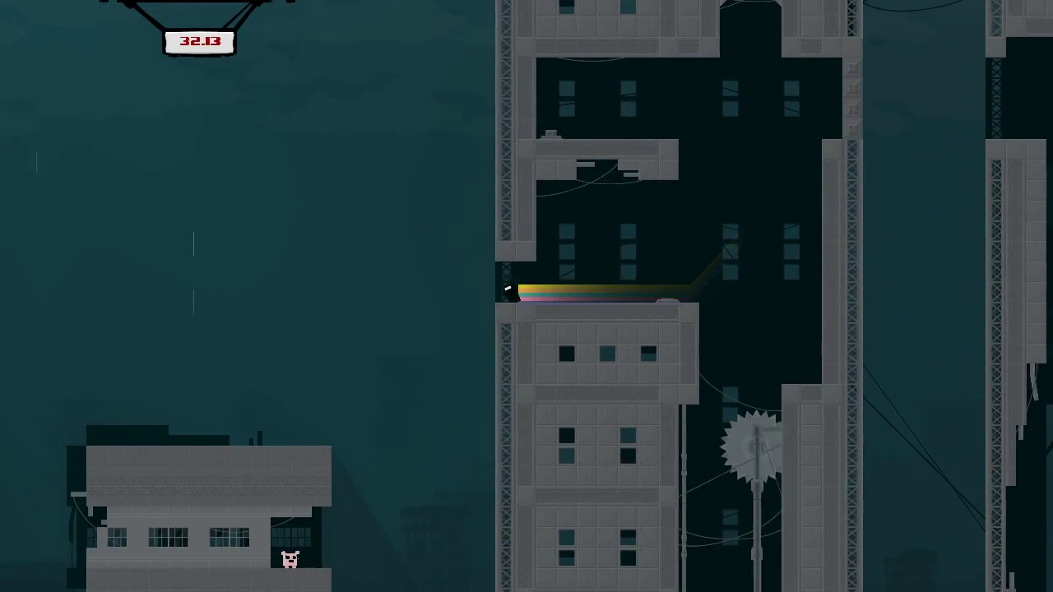
pyautogui.press('space')
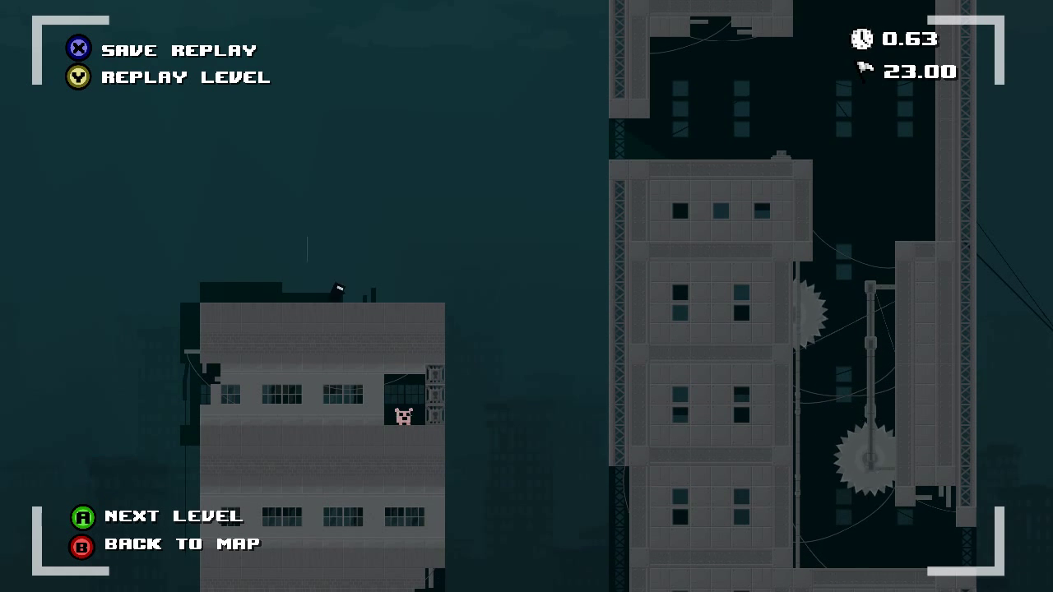
pyautogui.press('Return')
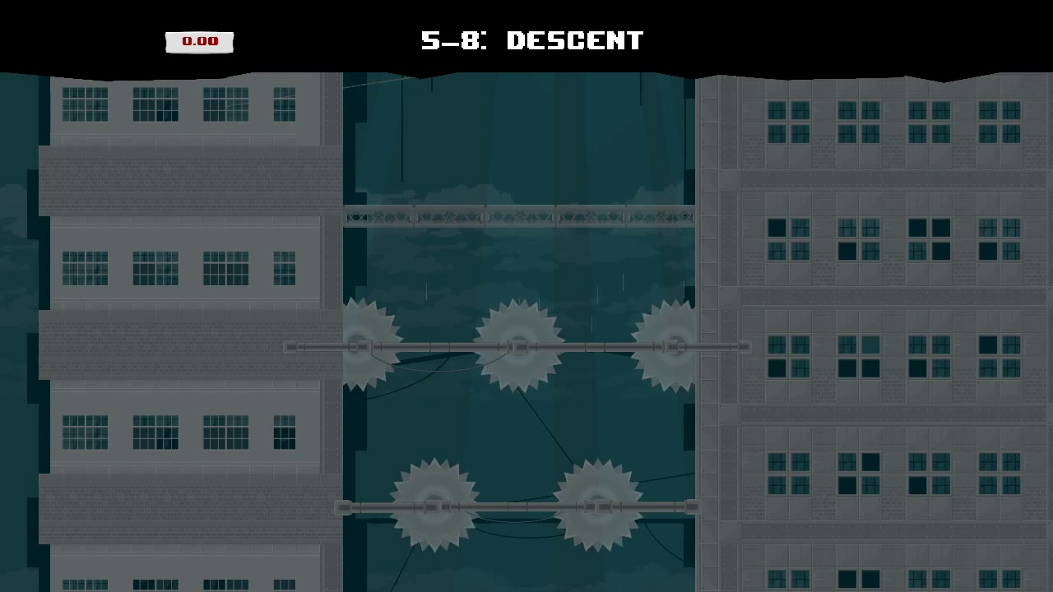
# Step: Descend through the gaps in the first rows of sawblades
pyautogui.press('Right')
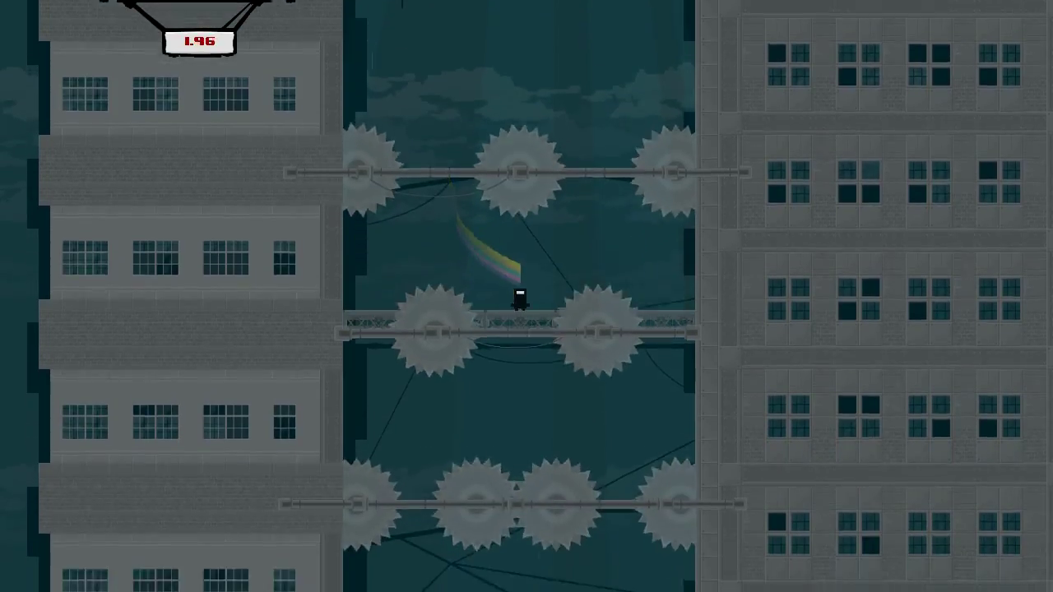
pyautogui.press('Left')
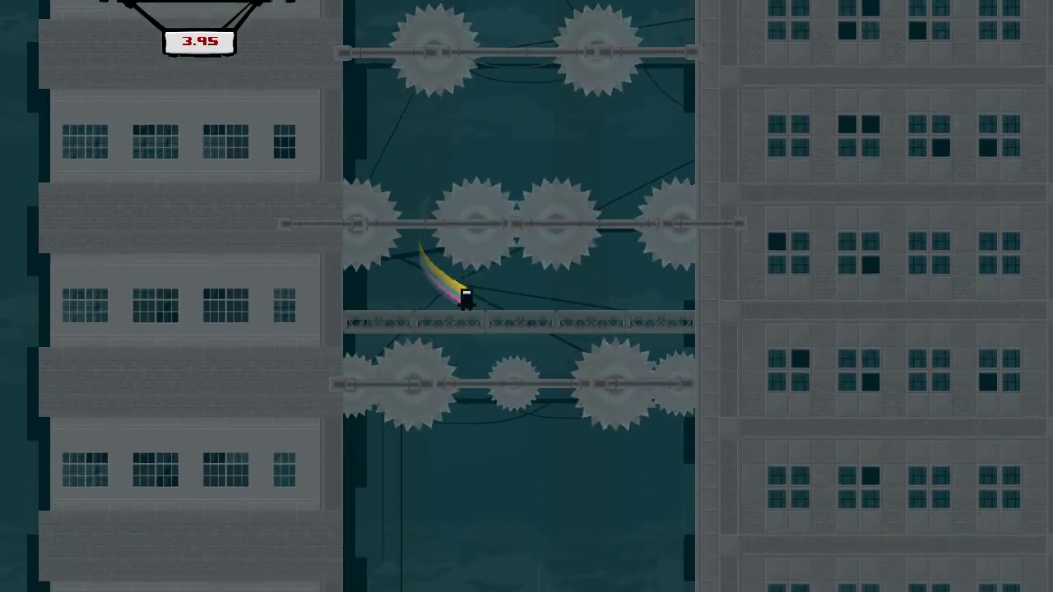
pyautogui.press('Left')
pyautogui.press('space')
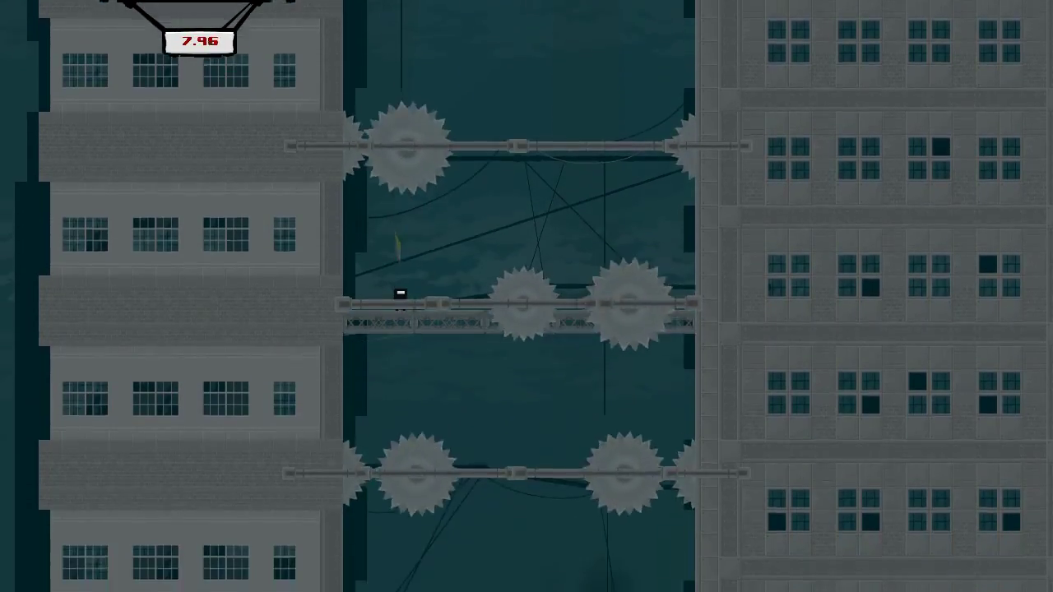
# Step: Jump along the left wall to the platform and drop down the shaft to Bandage Girl
pyautogui.press('Left')
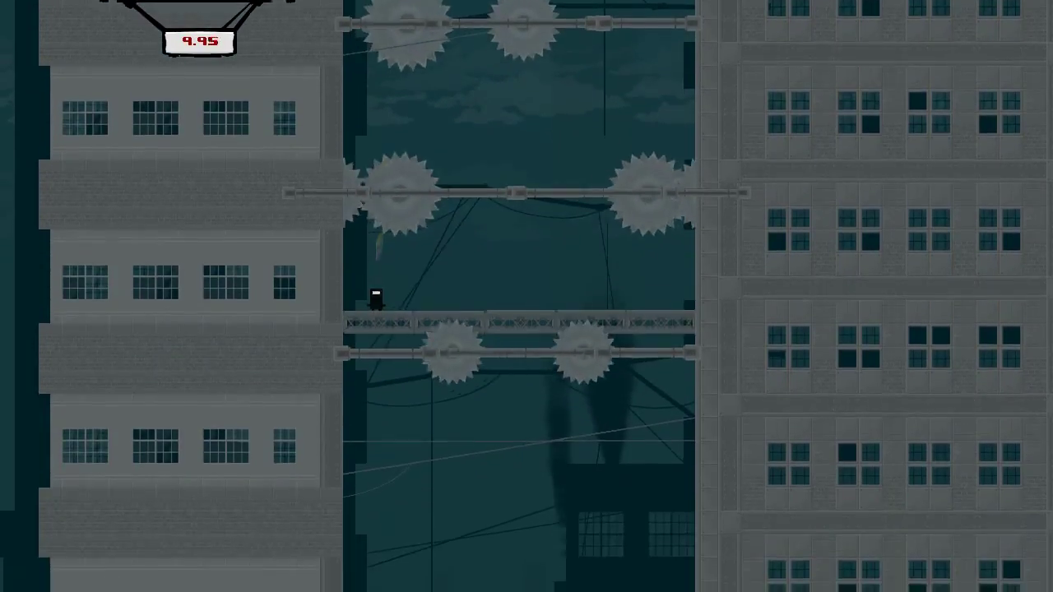
pyautogui.press('space')
pyautogui.press('space')
pyautogui.press('Right')
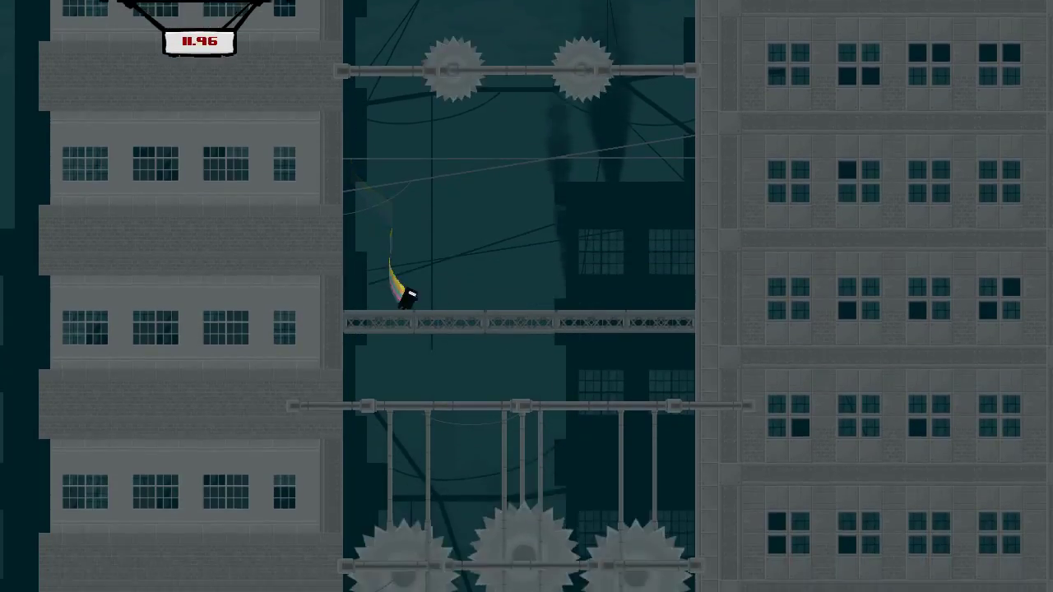
pyautogui.press('Left')
pyautogui.press('space')
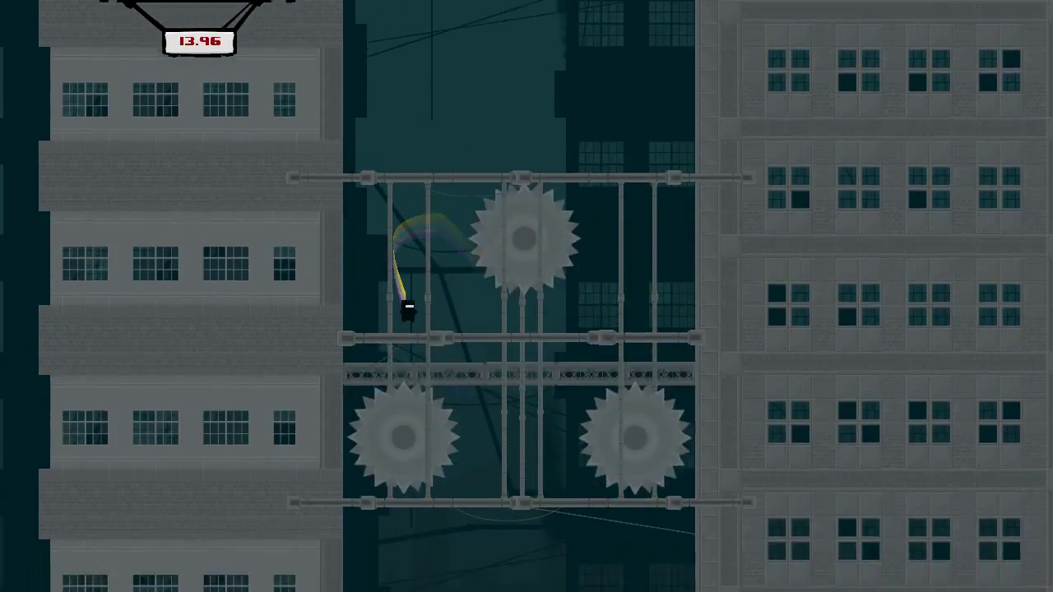
pyautogui.press('Right')
pyautogui.press('Left')
pyautogui.press('Down')
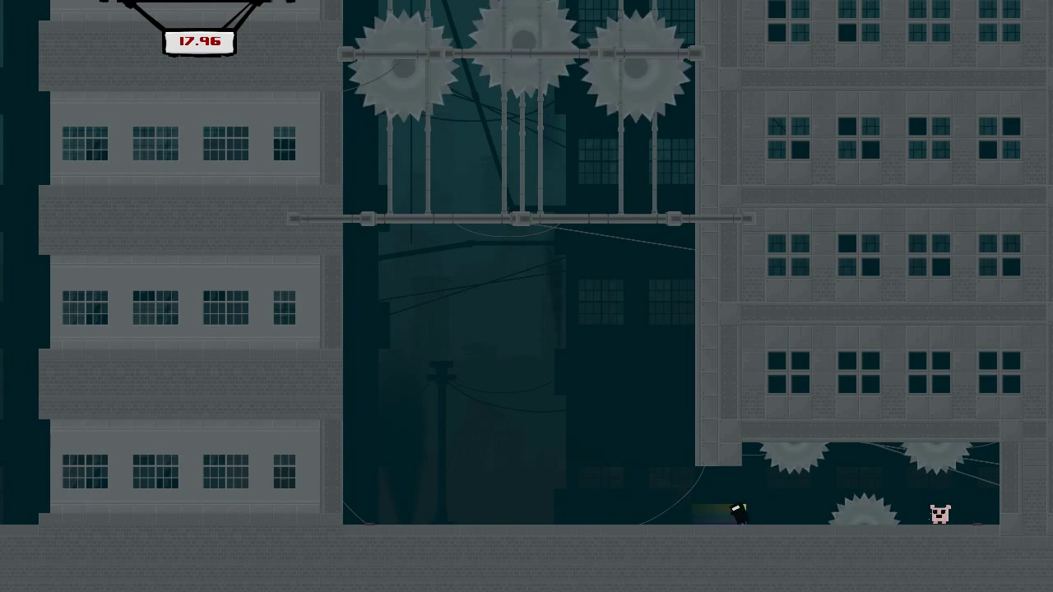
pyautogui.press('Left')
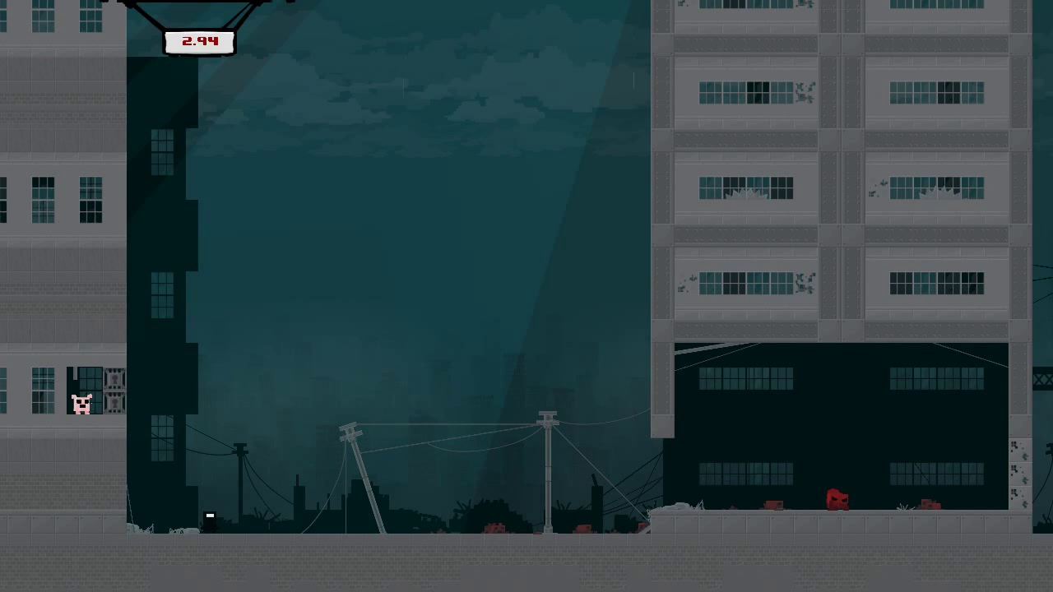
# Step: Zigzag across the street, wall-jumping up the buildings on the first attempt
pyautogui.press('Right')
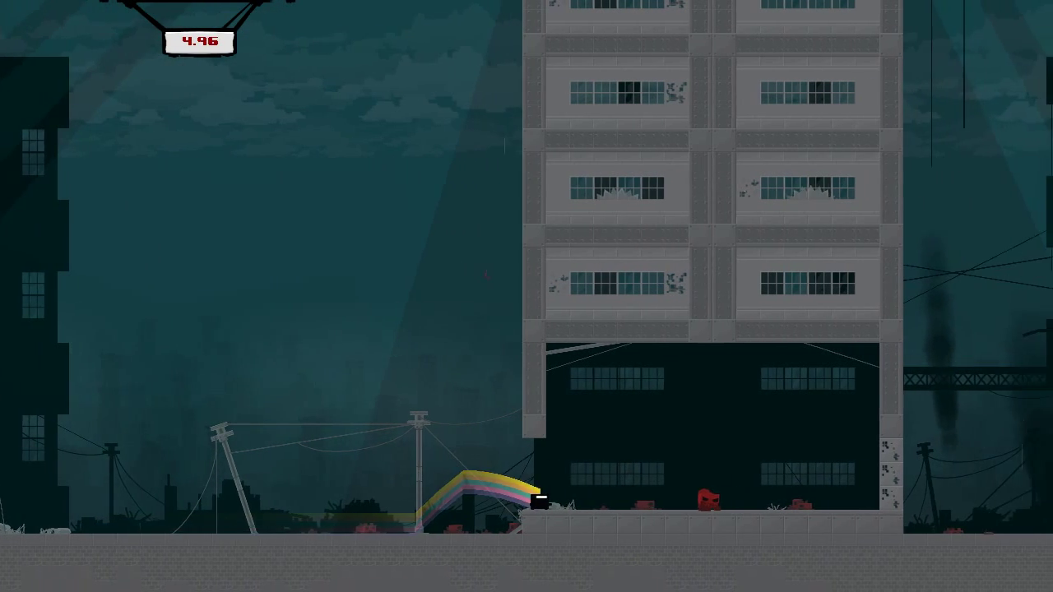
pyautogui.press('space')
pyautogui.press('Left')
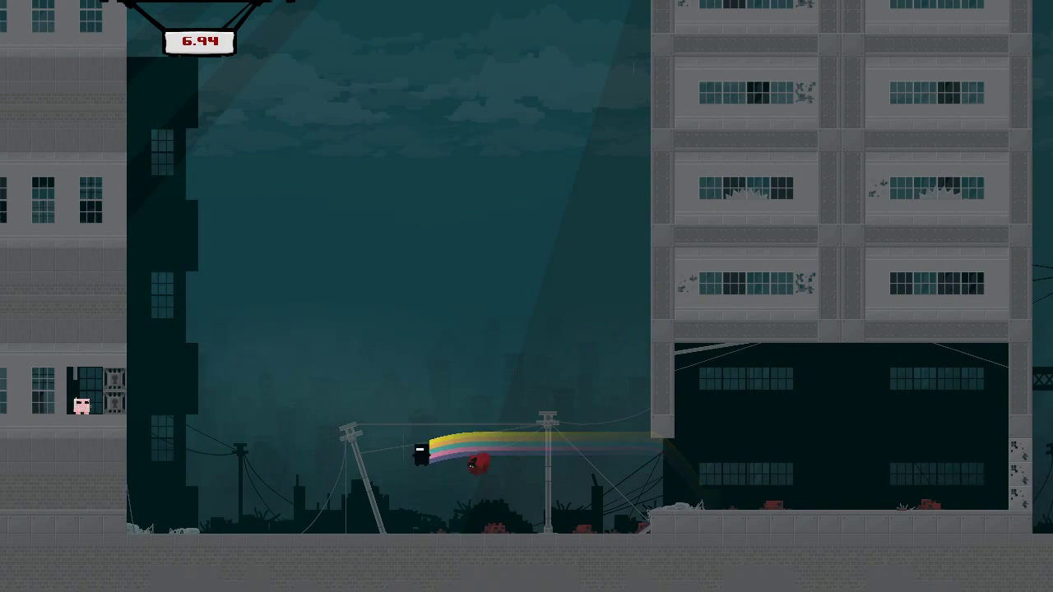
pyautogui.press('space')
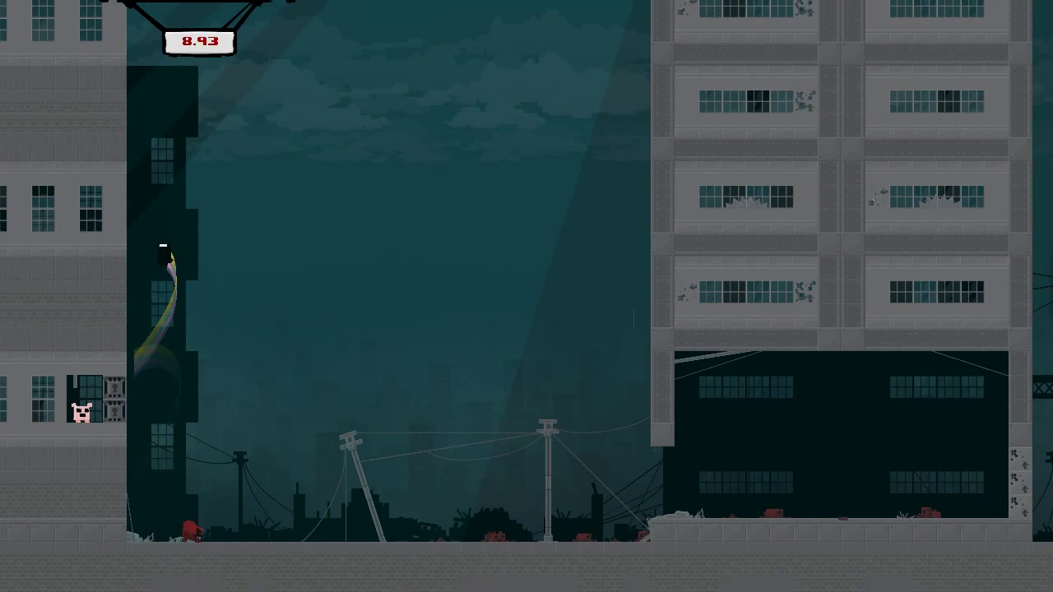
pyautogui.press('Right')
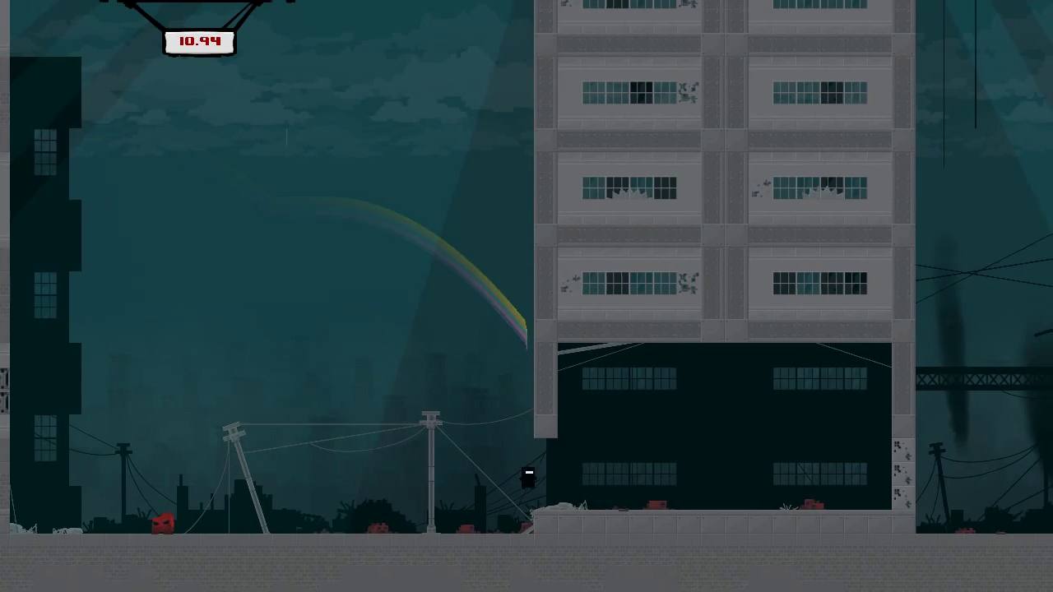
pyautogui.press('Right')
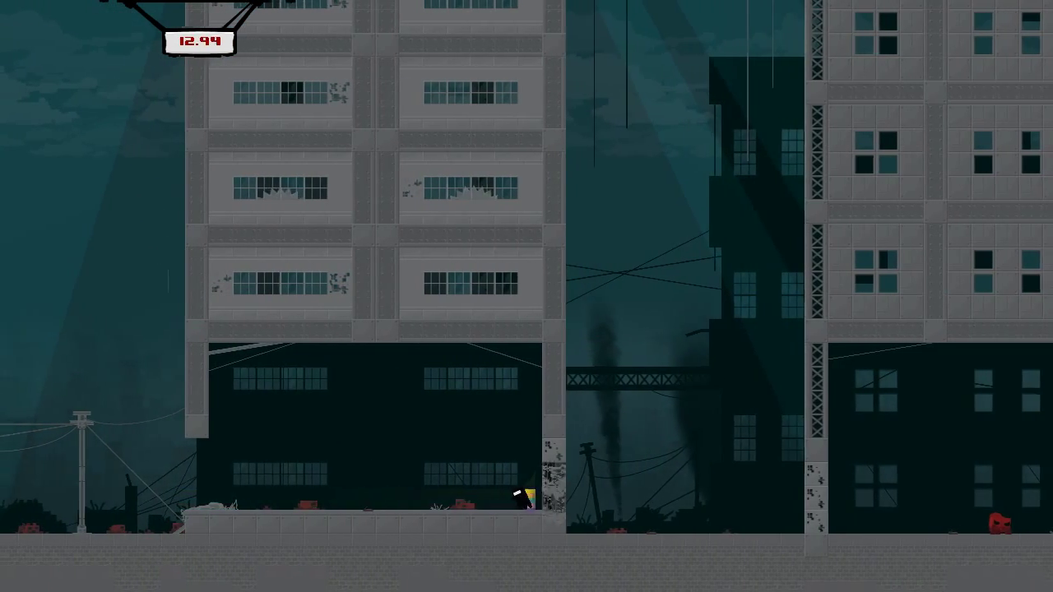
pyautogui.press('space')
# Step: Run right along the street, doubling back to leap over a clone
pyautogui.press('Right')
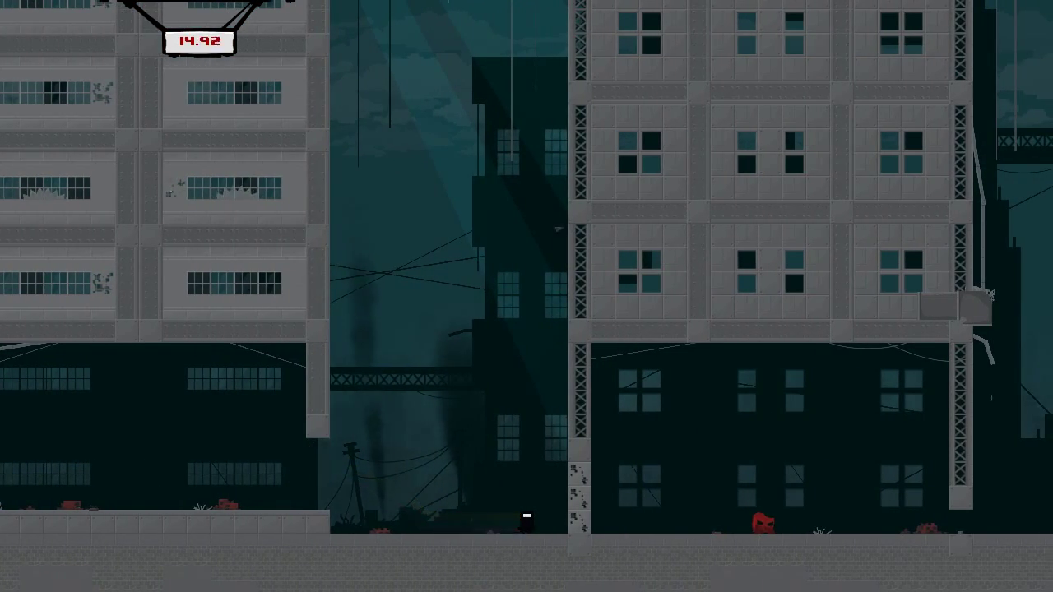
pyautogui.press('Left')
pyautogui.press('space')
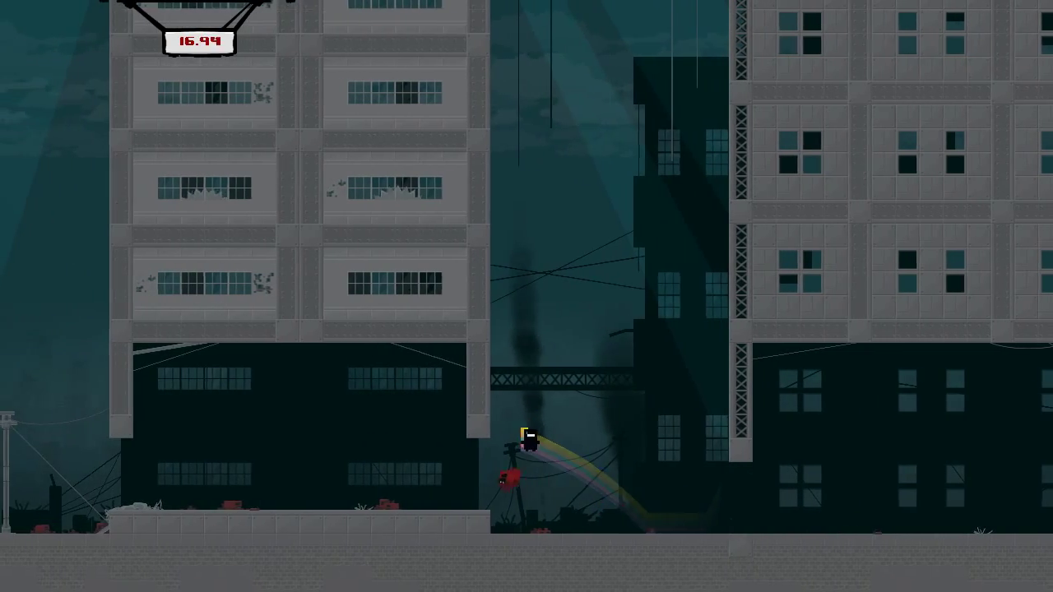
pyautogui.press('Right')
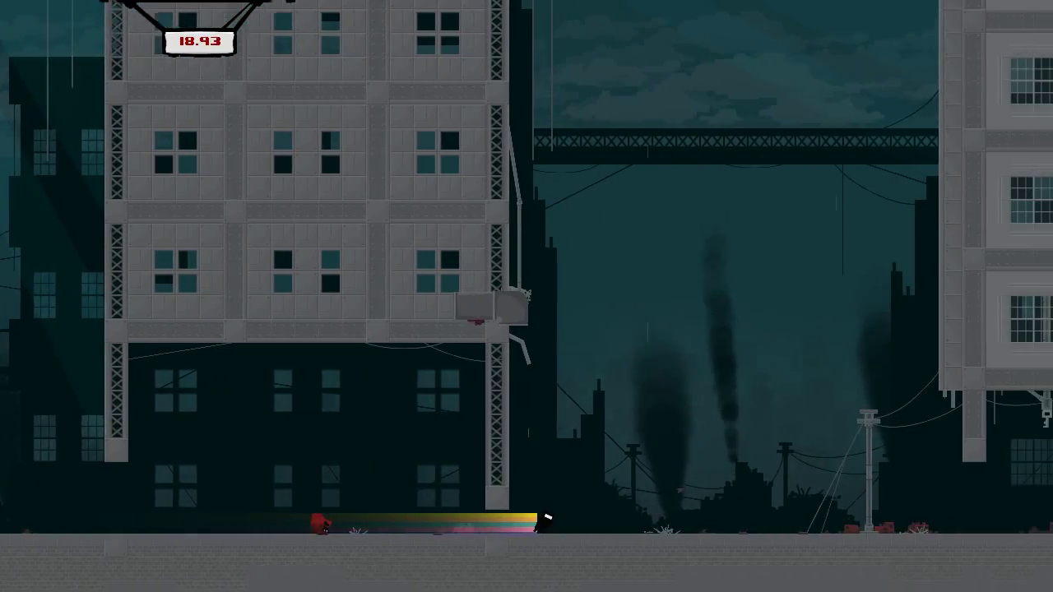
pyautogui.press('Right')
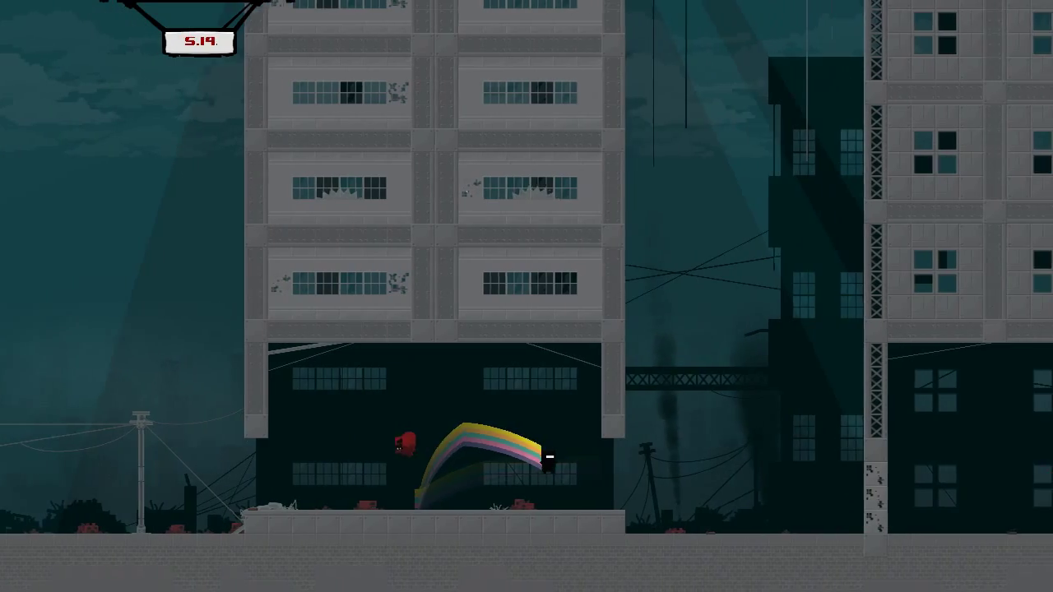
# Step: On a fresh attempt, leap left then right over the pursuing clones
pyautogui.press('Right')
pyautogui.press('space')
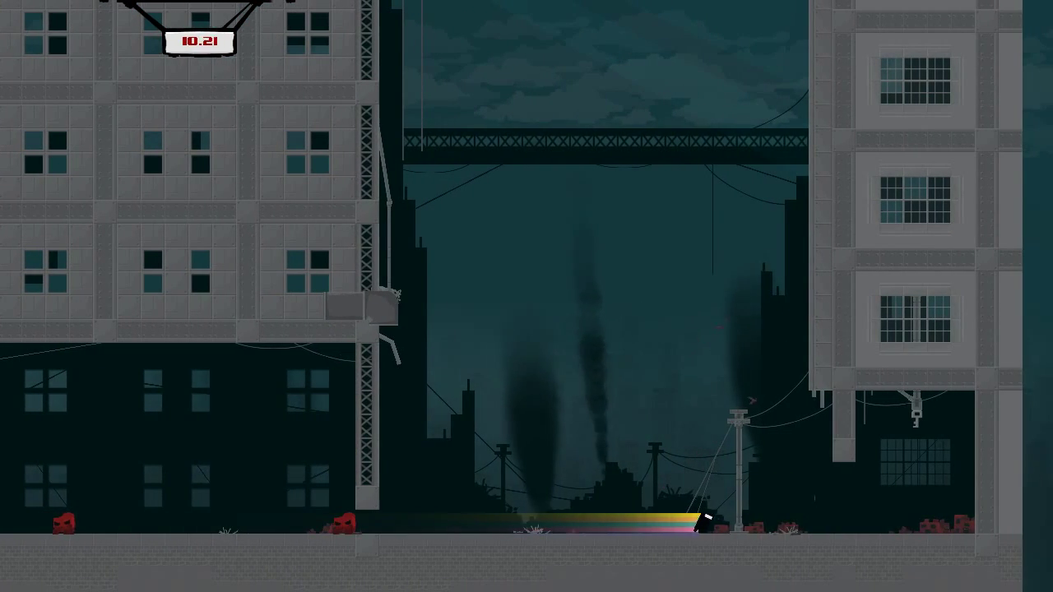
pyautogui.press('Left')
pyautogui.press('space')
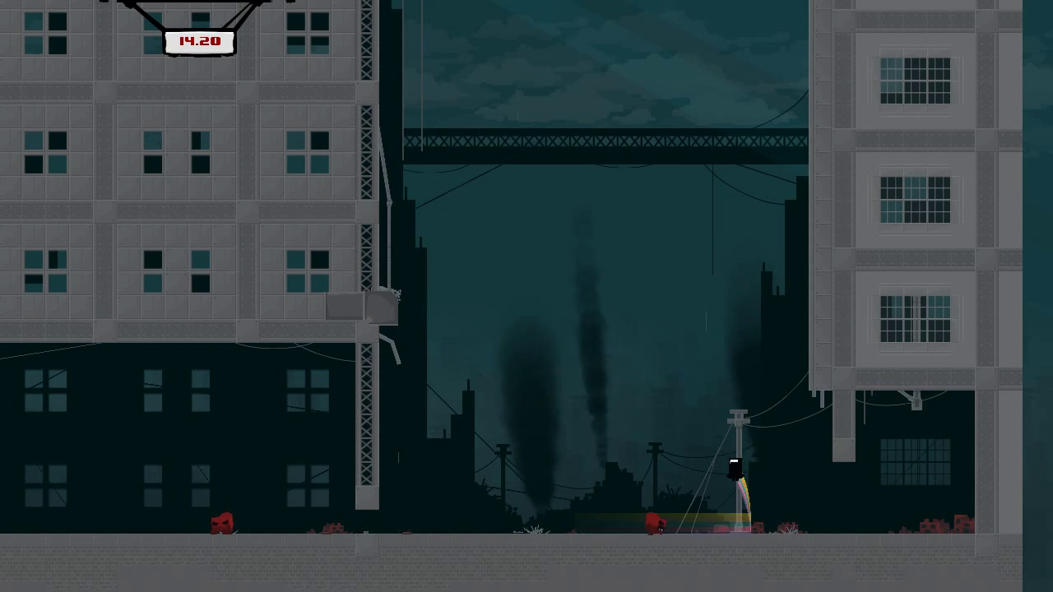
pyautogui.press('Left')
pyautogui.press('Right')
pyautogui.press('space')
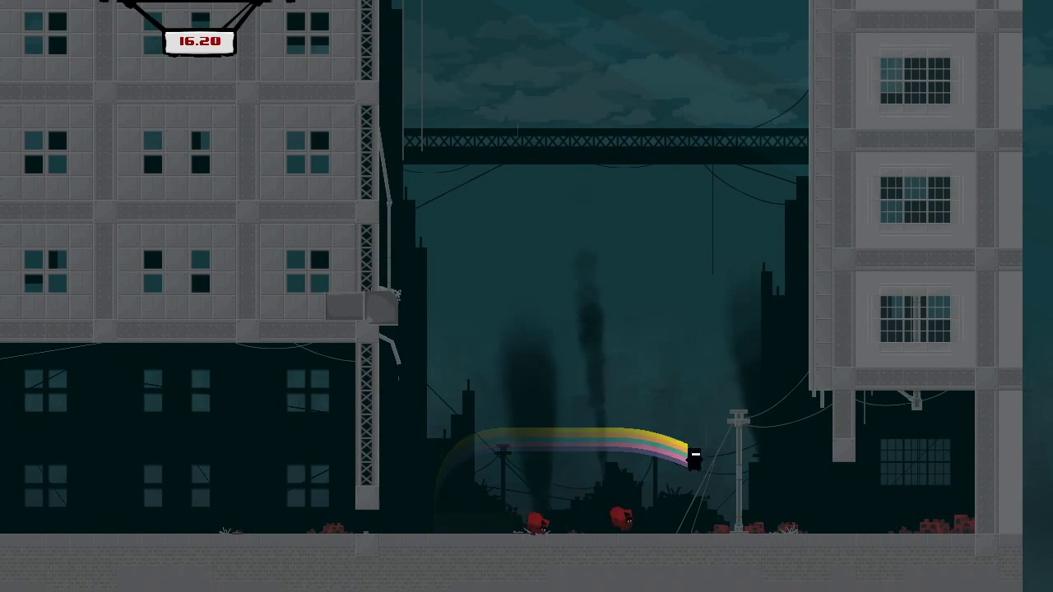
# Step: Vault the clone pack and run left to Bandage Girl's building, finishing in 19.50
pyautogui.press('Left')
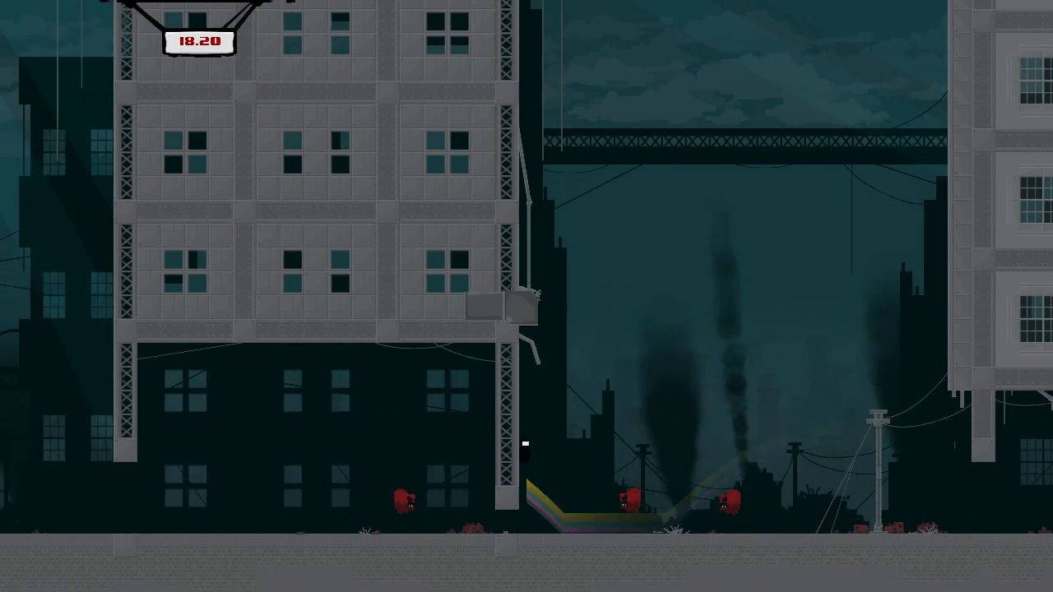
pyautogui.press('Right')
pyautogui.press('space')
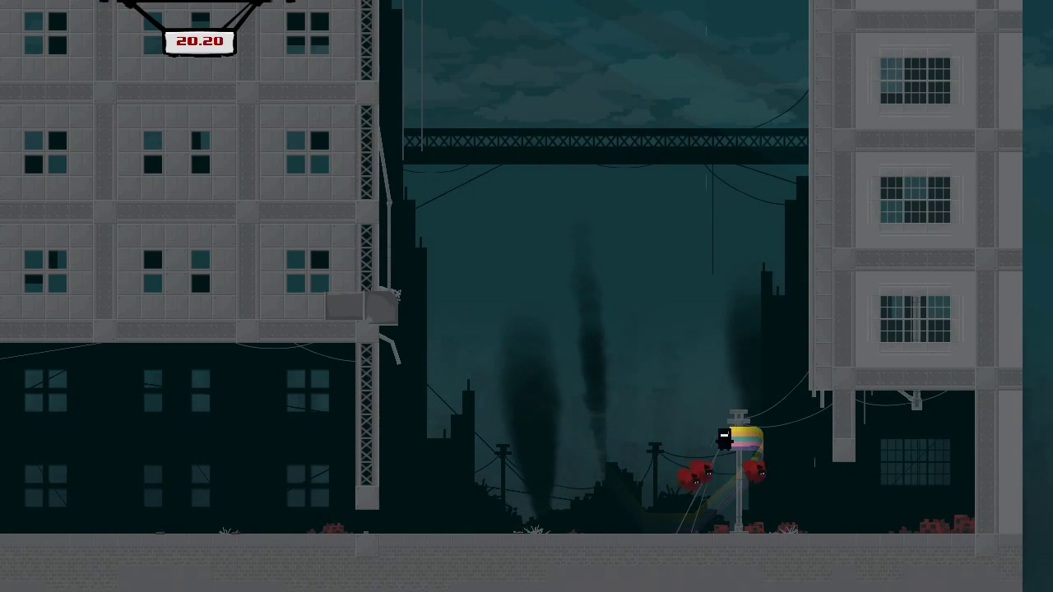
pyautogui.press('Left')
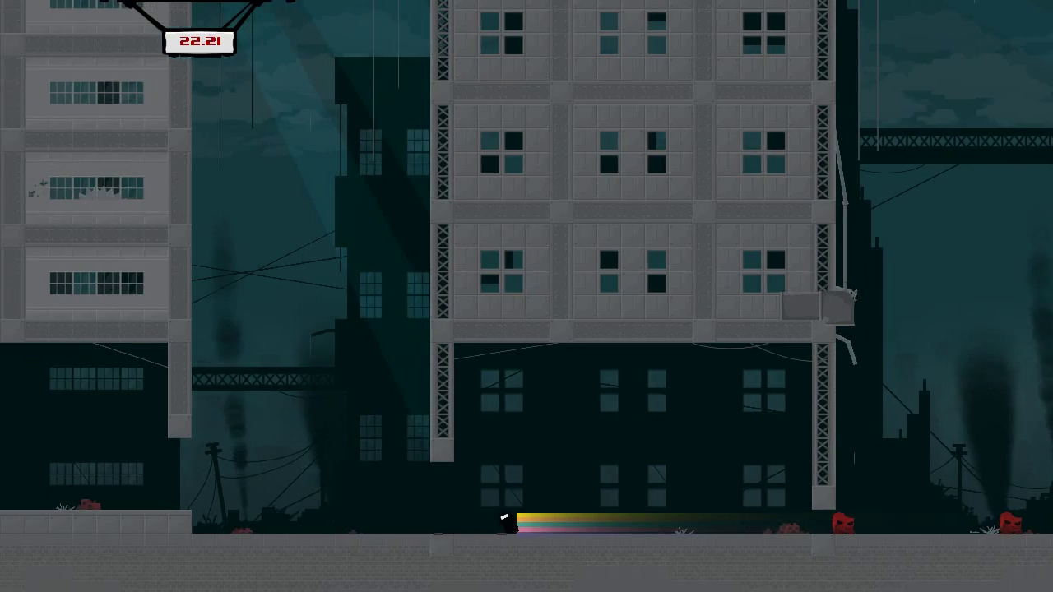
pyautogui.press('Left')
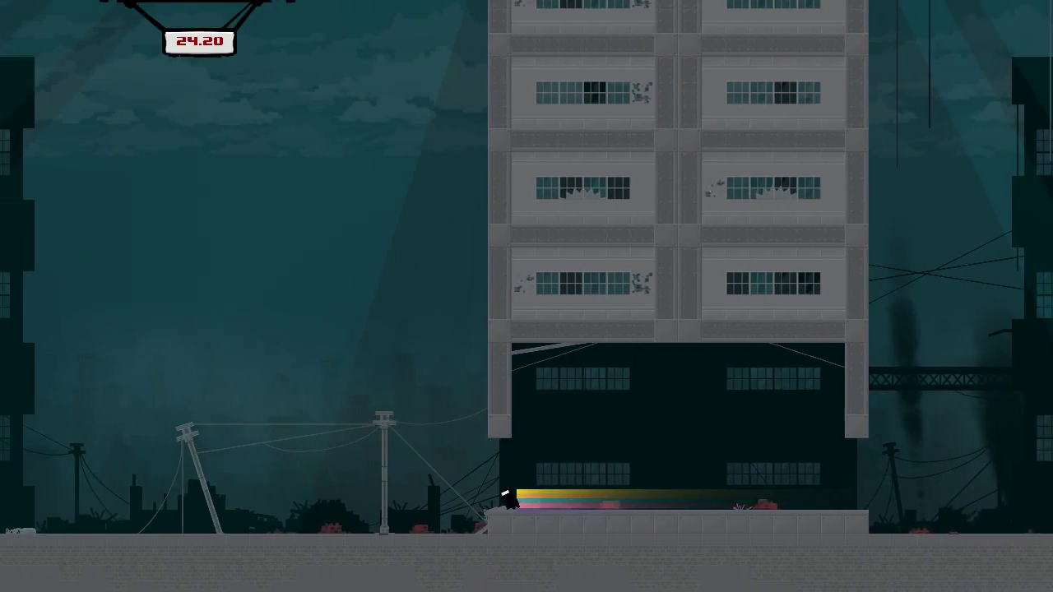
pyautogui.press('space')
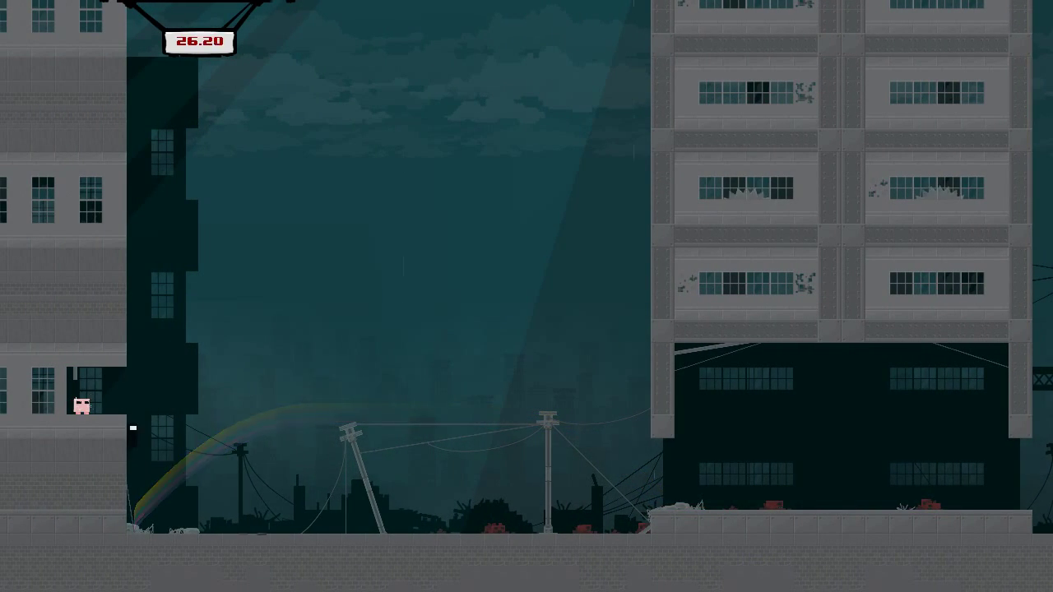
pyautogui.press('Left')
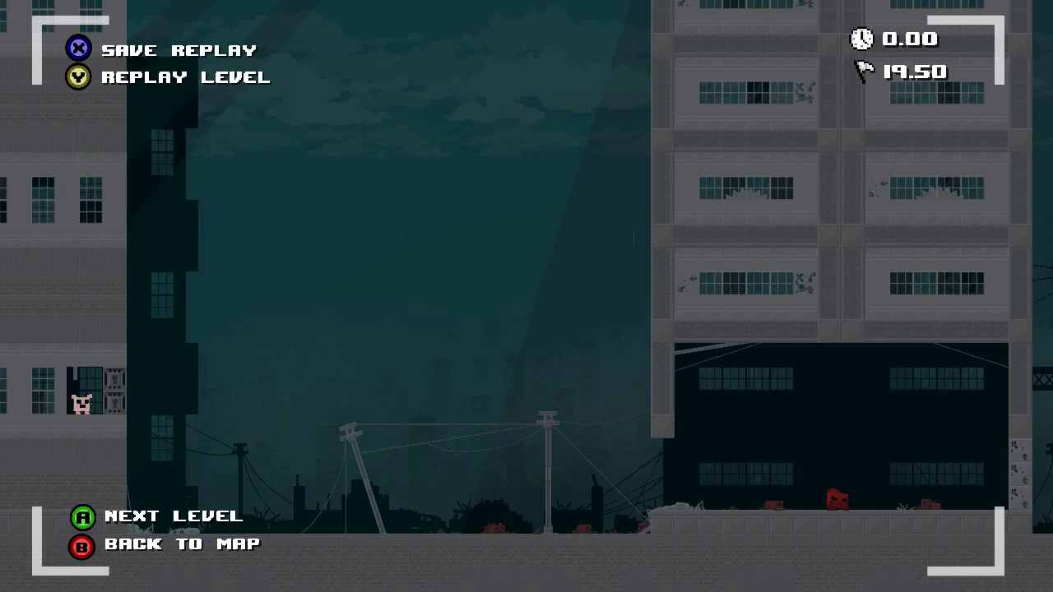
# Step: Advance to Grinding Mill and run right toward the saw blades
pyautogui.press('Return')
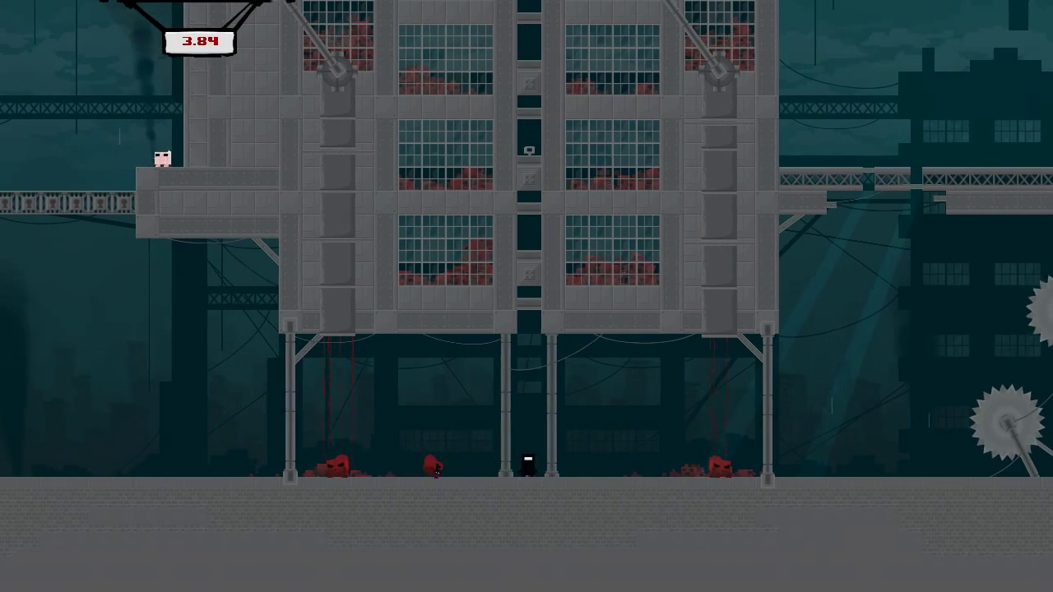
pyautogui.press('space')
pyautogui.press('Right')
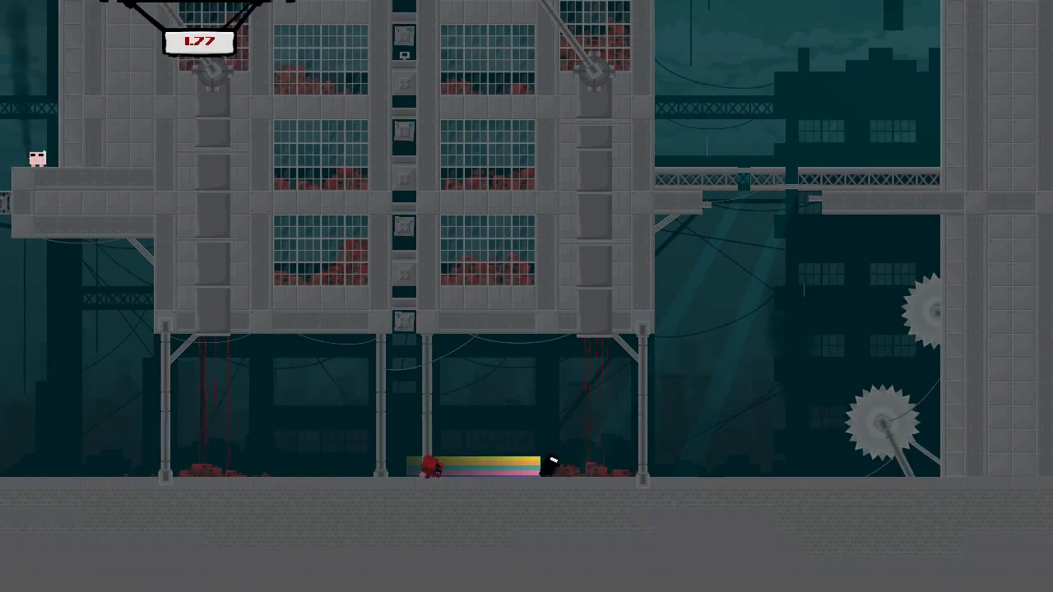
pyautogui.press('Right')
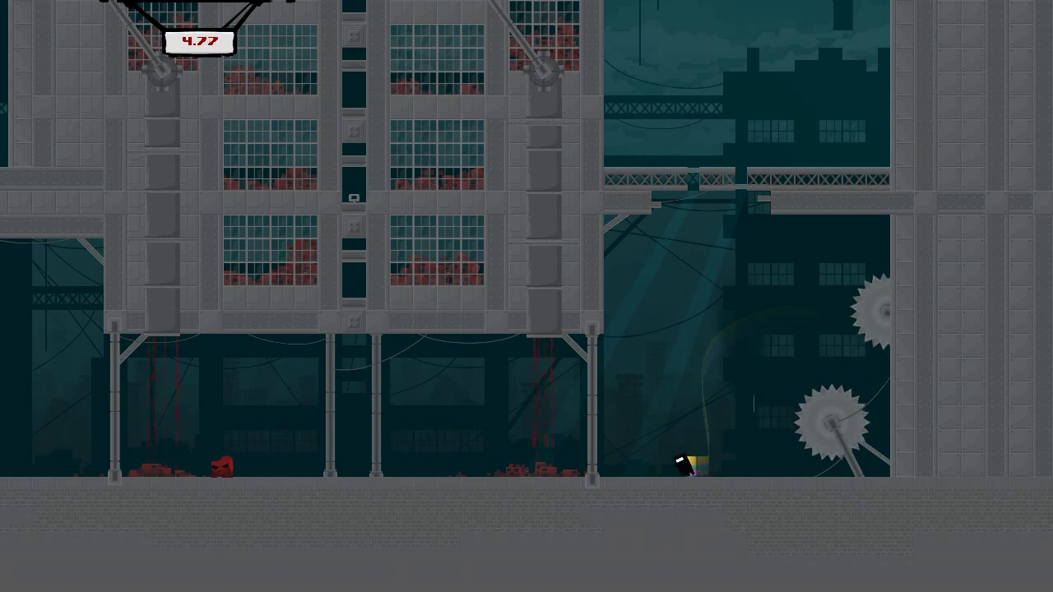
pyautogui.press('Right')
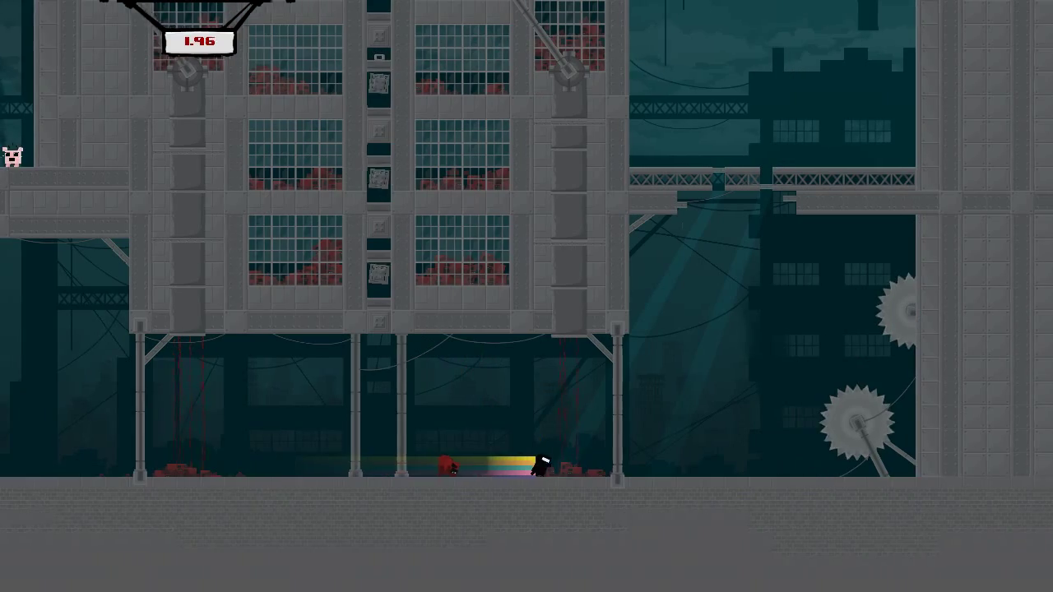
# Step: On a new attempt, lure the clones left, then leap one and head right toward the key
pyautogui.press('Right')
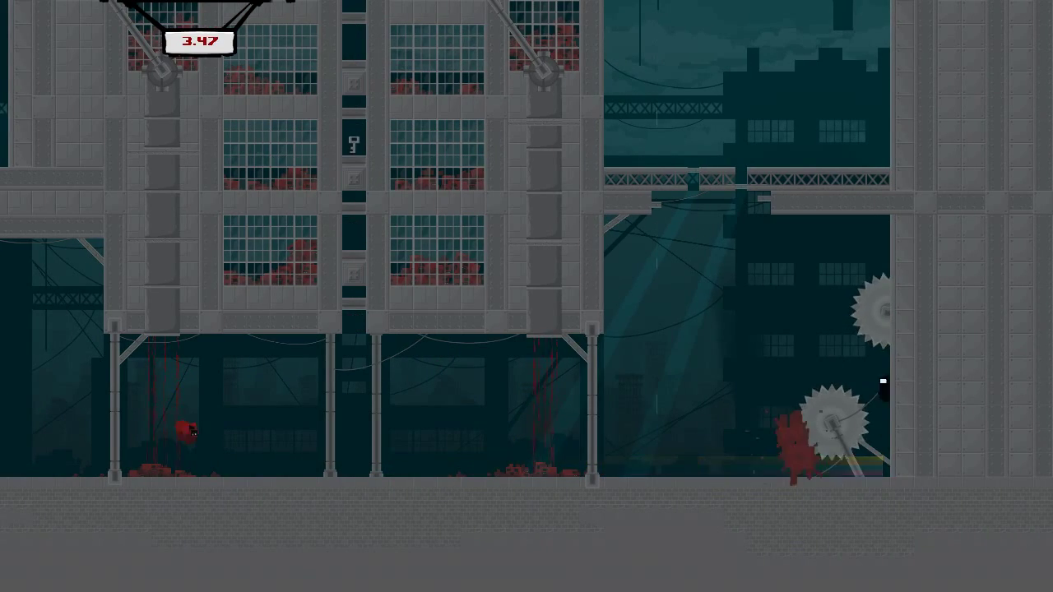
pyautogui.press('Left')
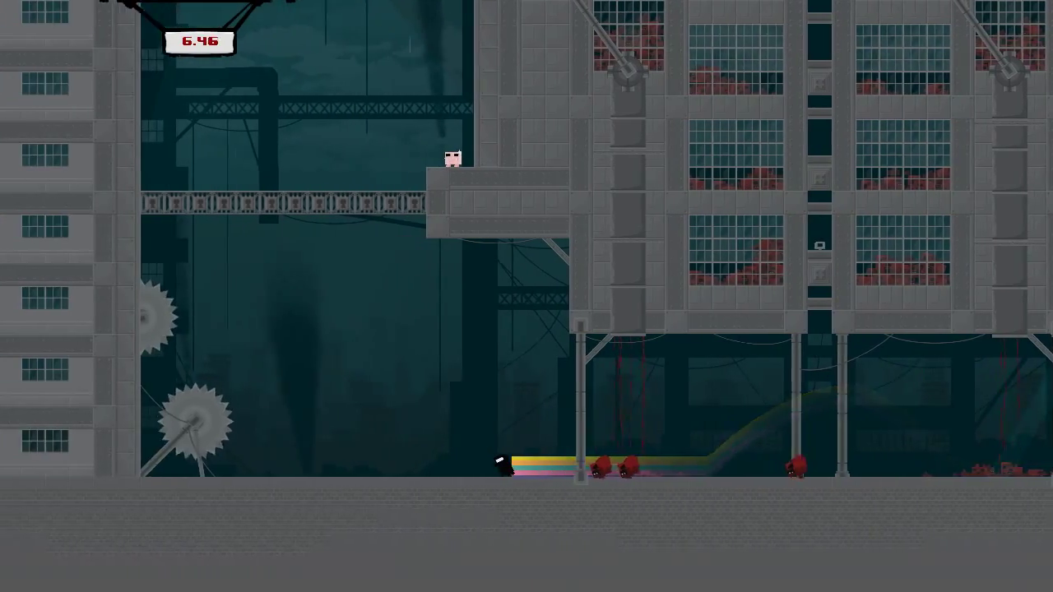
pyautogui.press('Left')
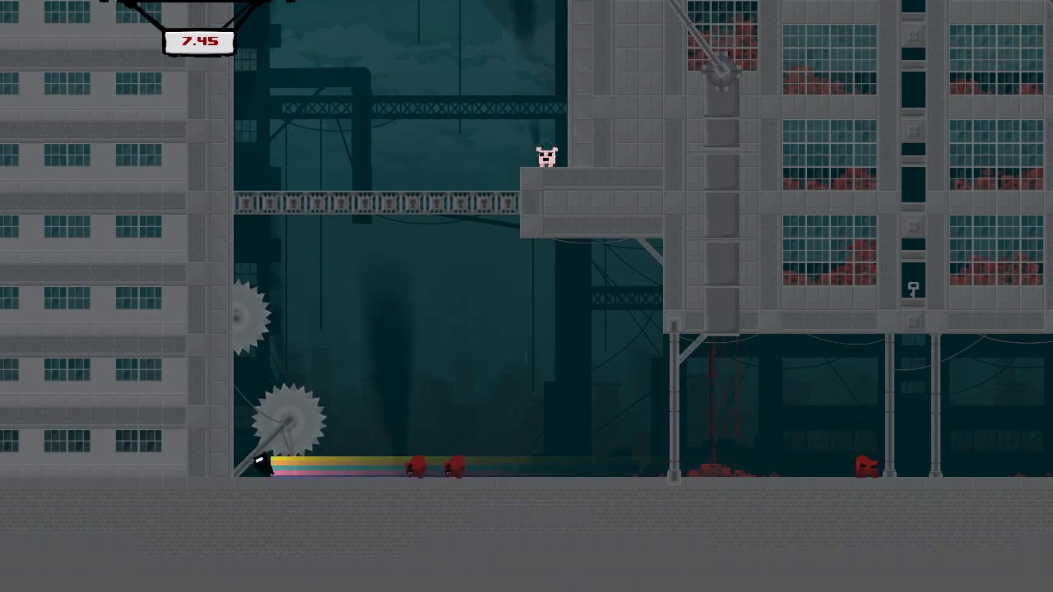
pyautogui.press('Right')
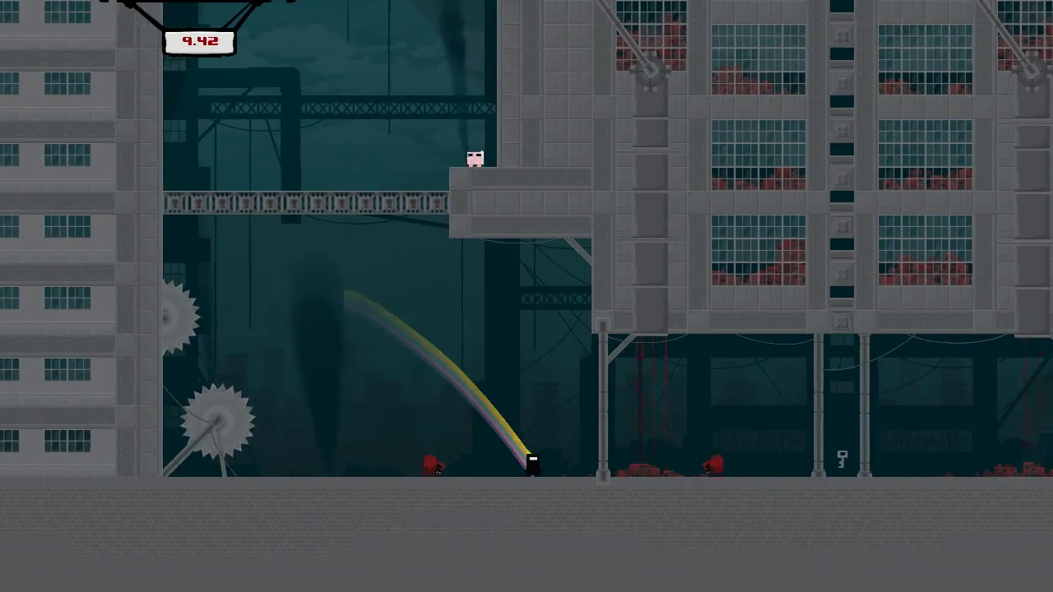
pyautogui.press('Right')
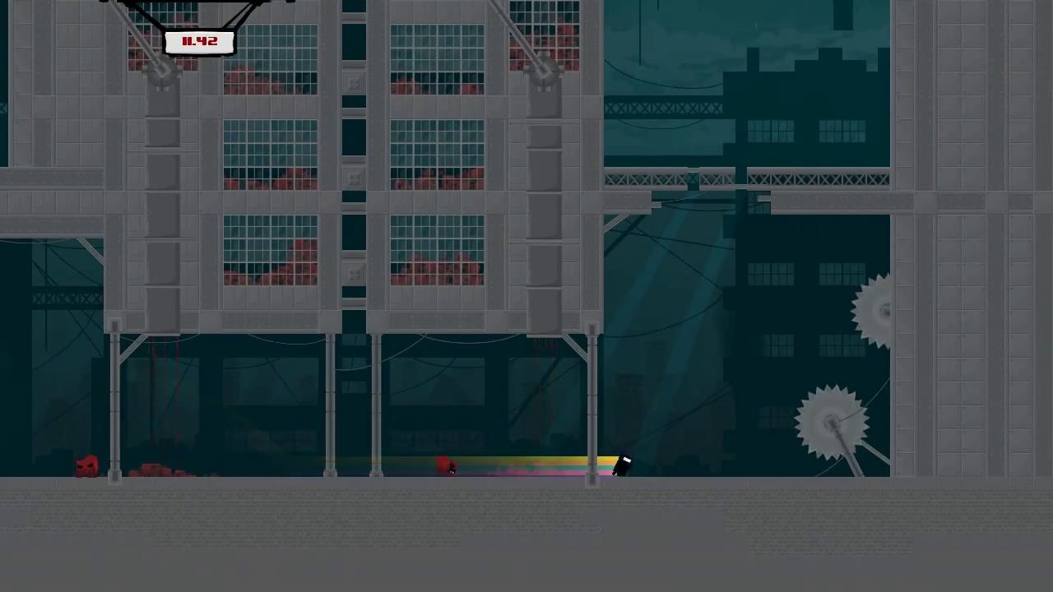
# Step: Leap back left to the wall beside the saws and jump up to Bandage Girl's ledge
pyautogui.press('Up')
pyautogui.press('Left')
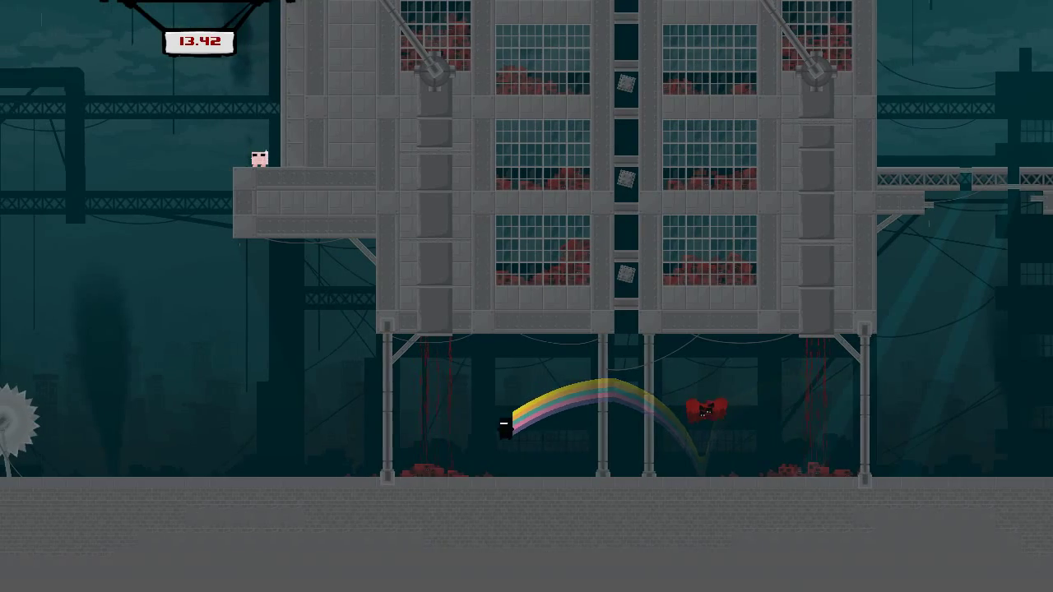
pyautogui.press('Left')
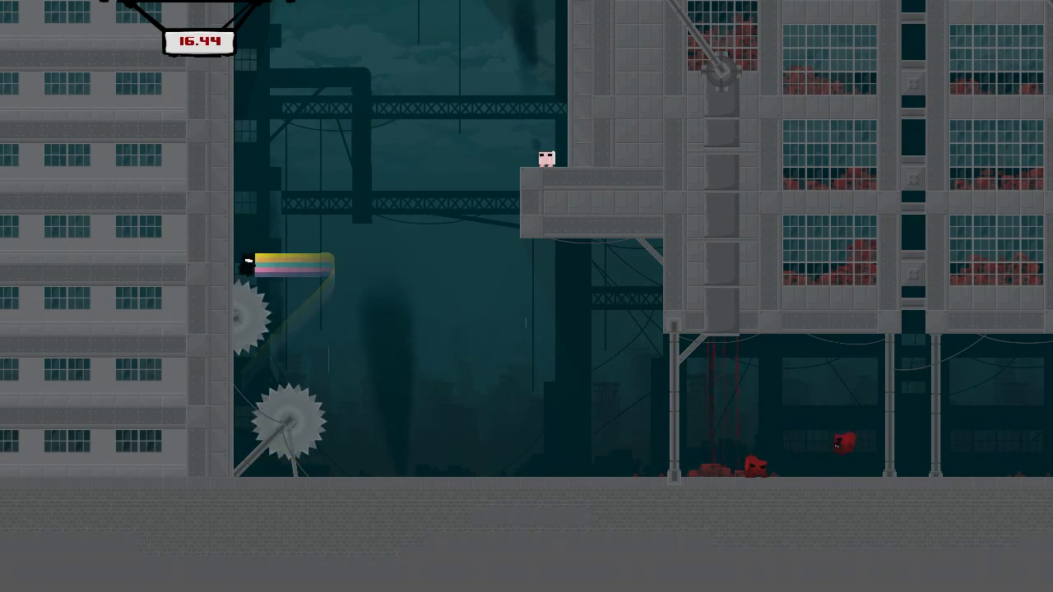
pyautogui.press('Right')
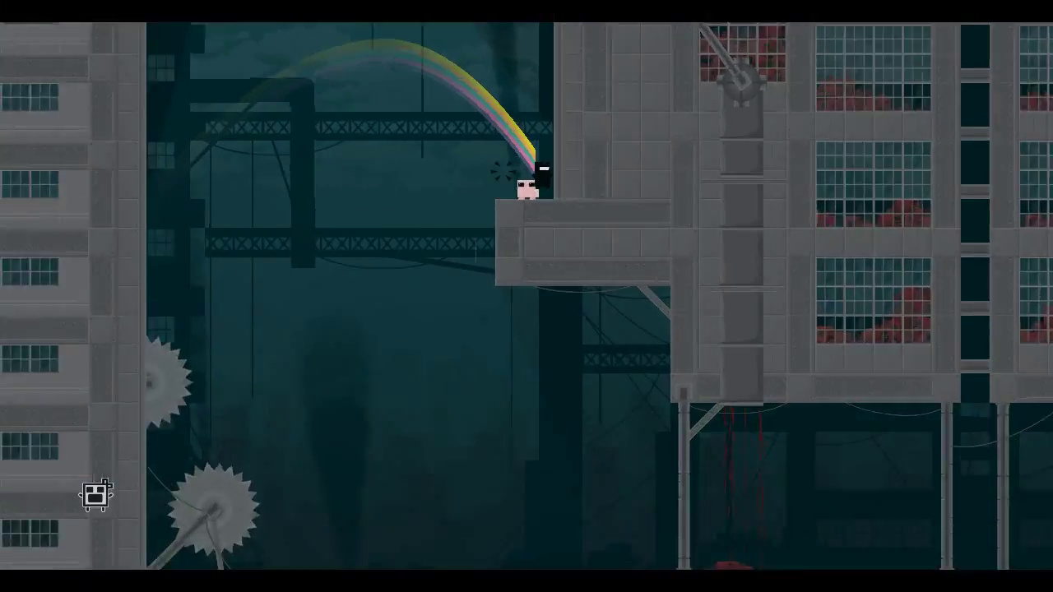